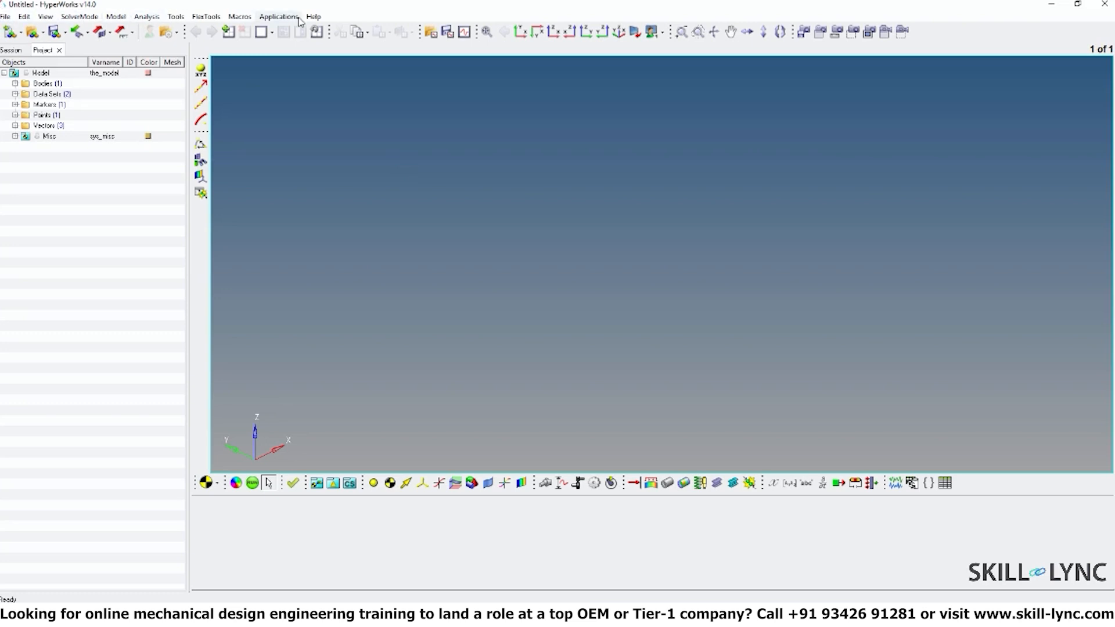
- Open the session file indy_full_new.mvw from the chapter1 folder and dismiss the message log
click(5, 16)
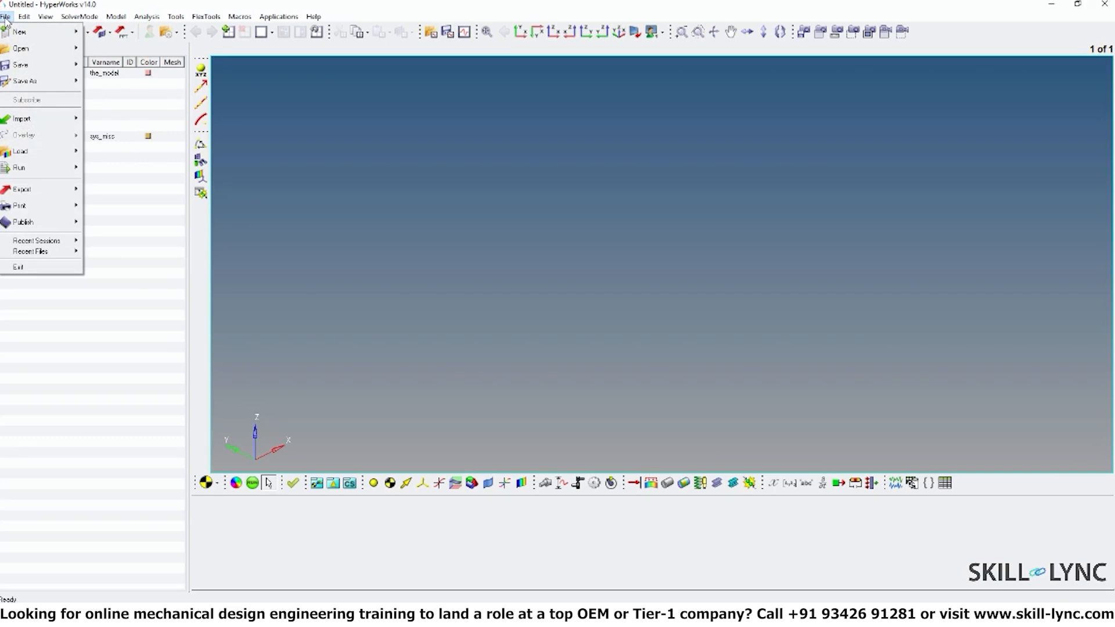
mouse_move(16, 52)
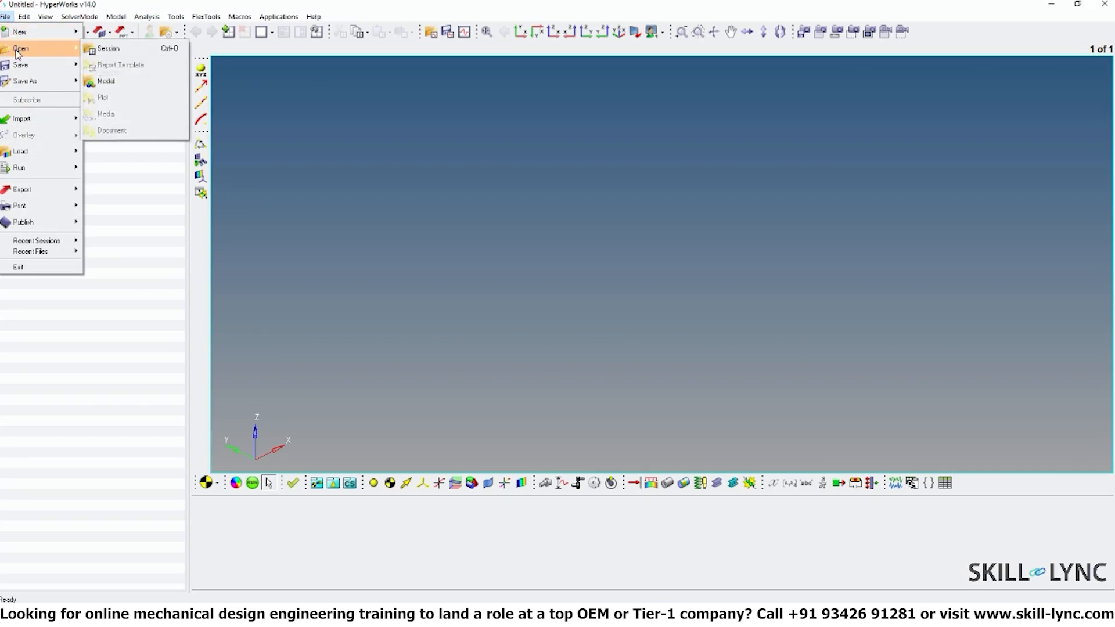
click(104, 48)
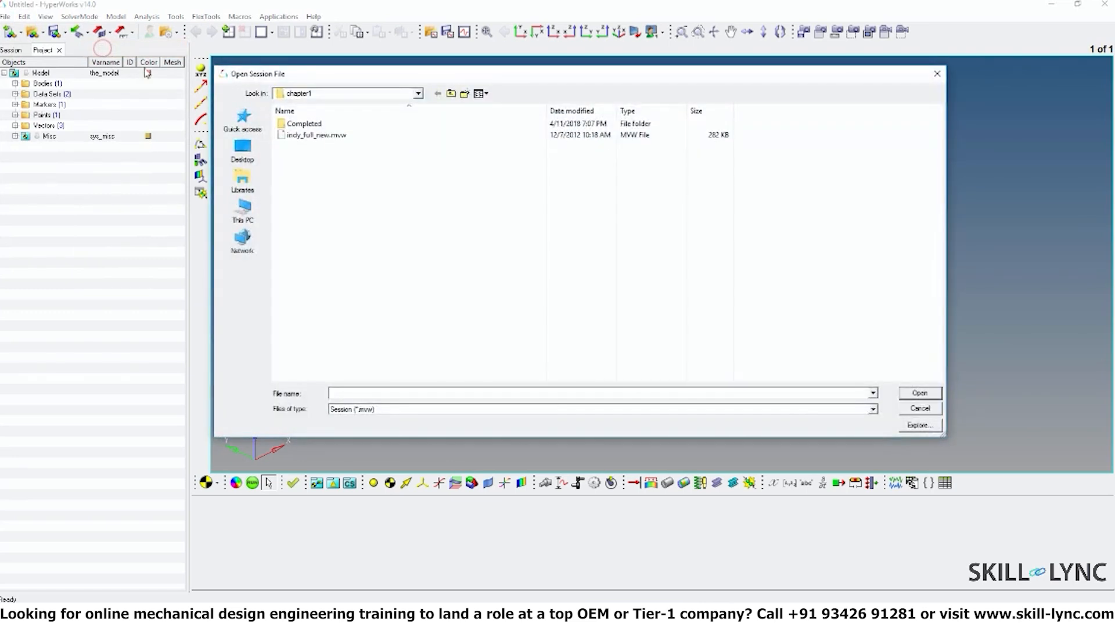
click(451, 94)
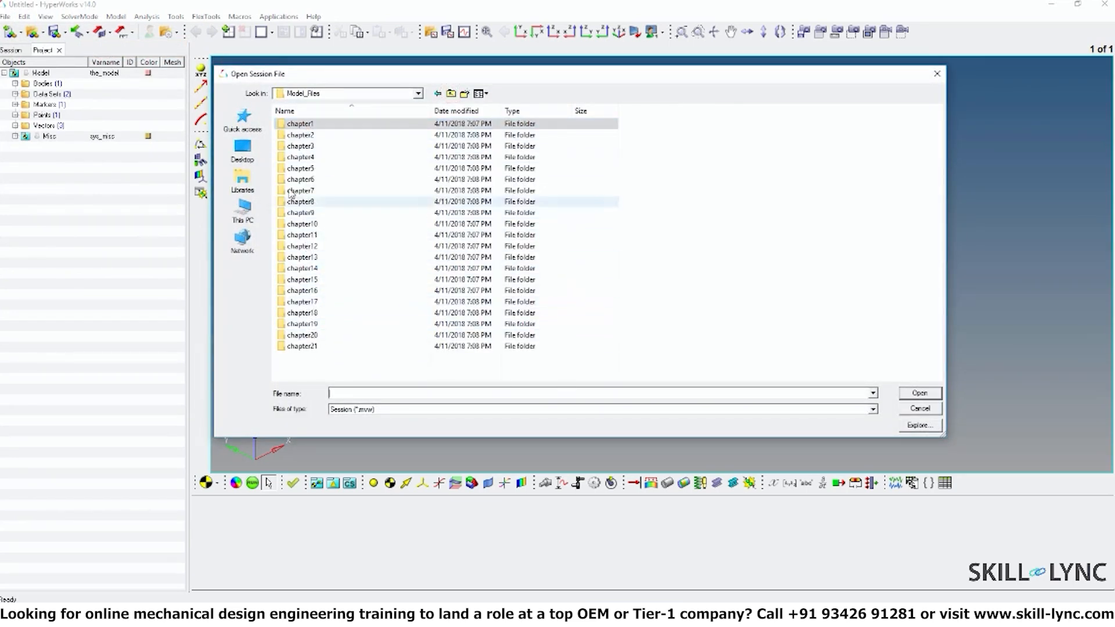
double_click(310, 129)
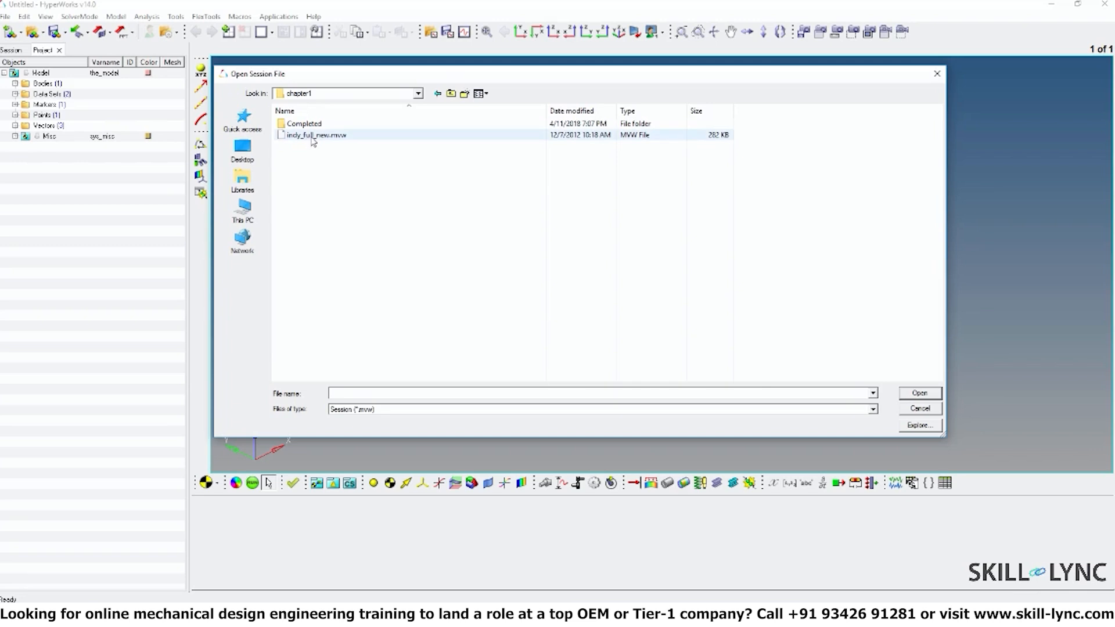
click(313, 137)
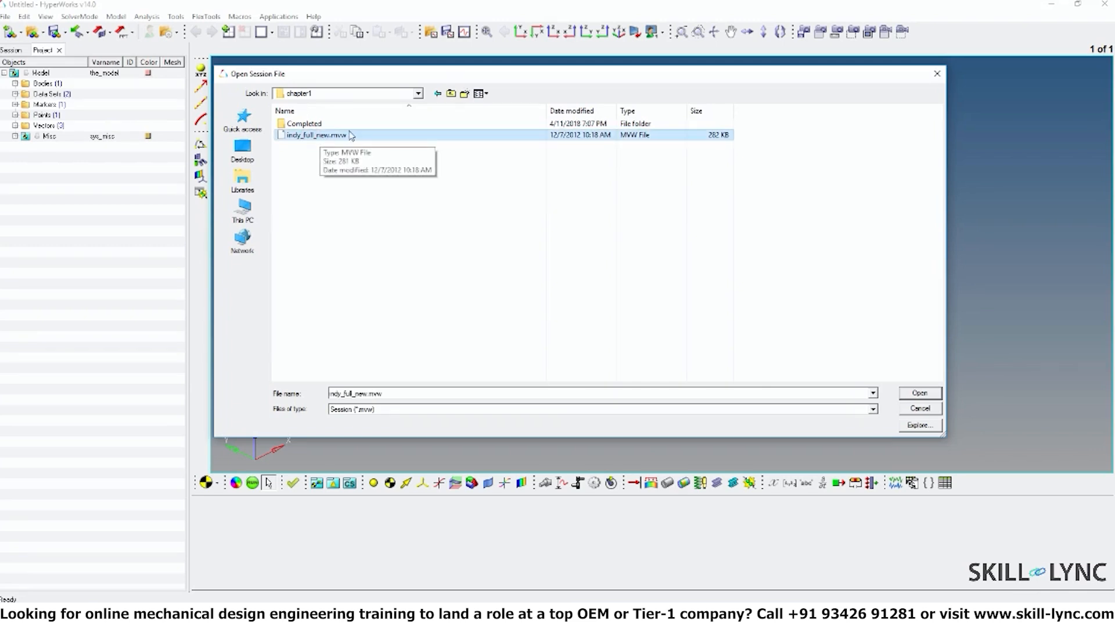
click(920, 395)
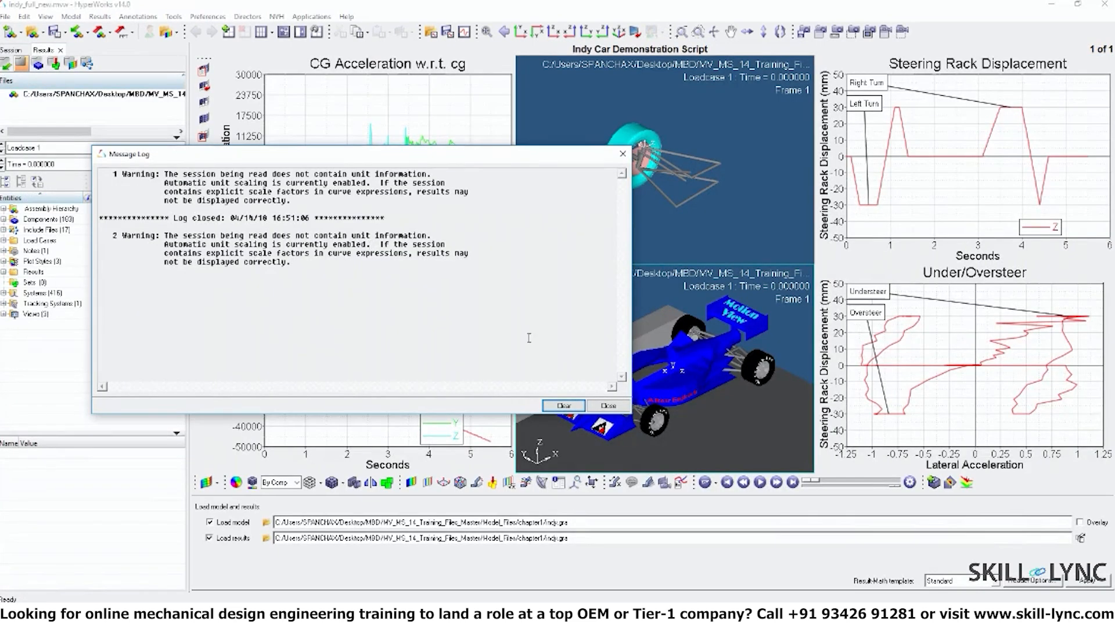
click(608, 406)
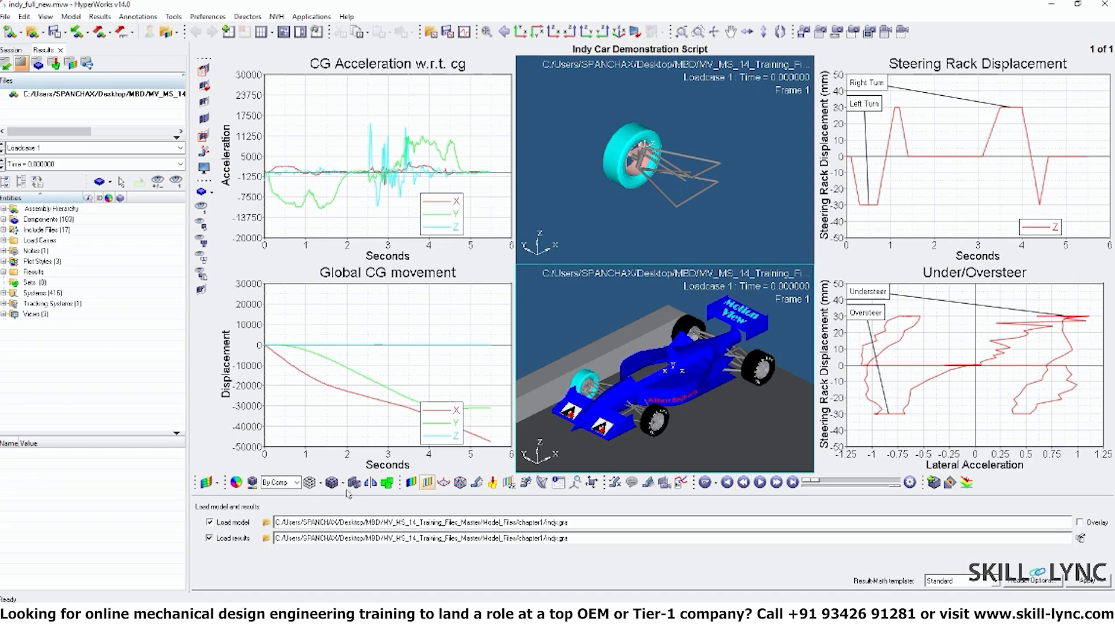
- Play the Indy car animation together with its synchronized plots, pause it and resume playback
click(760, 483)
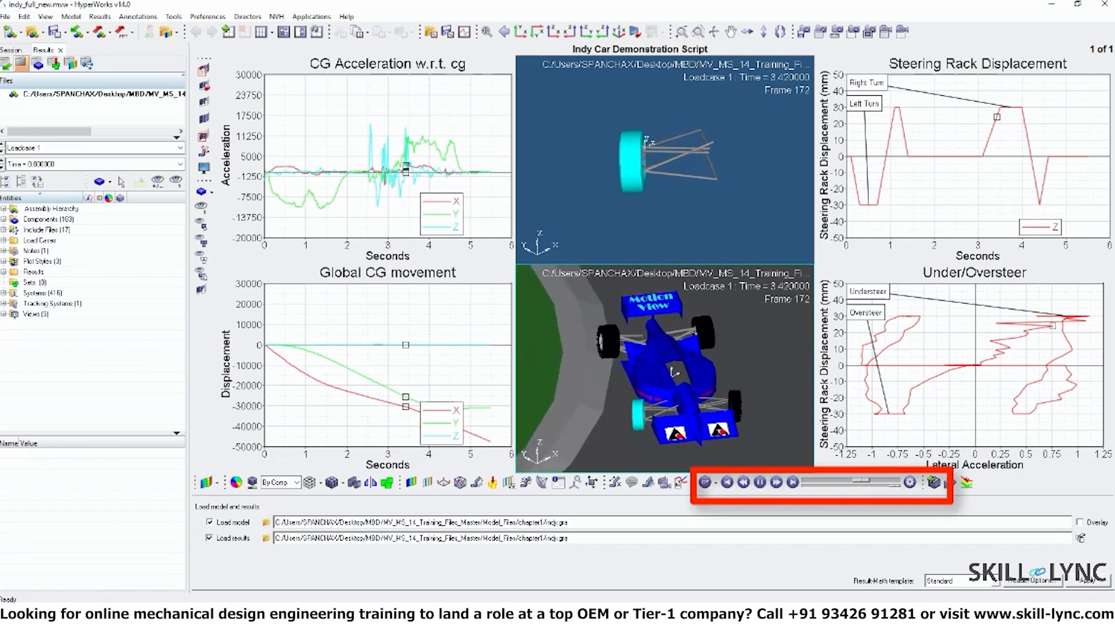
click(761, 488)
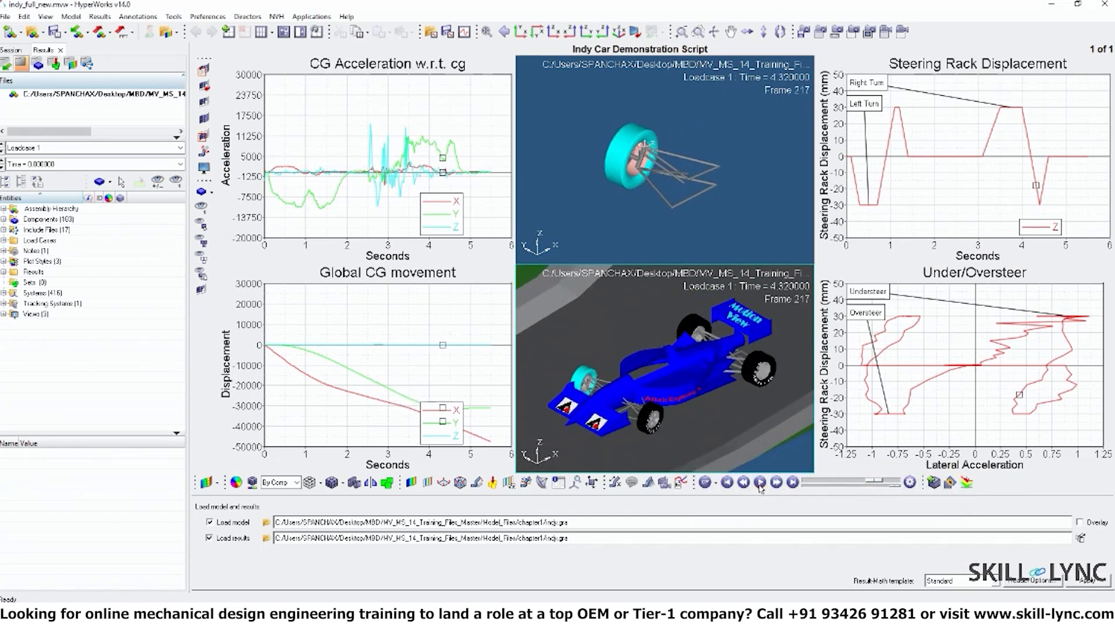
click(760, 482)
click(724, 484)
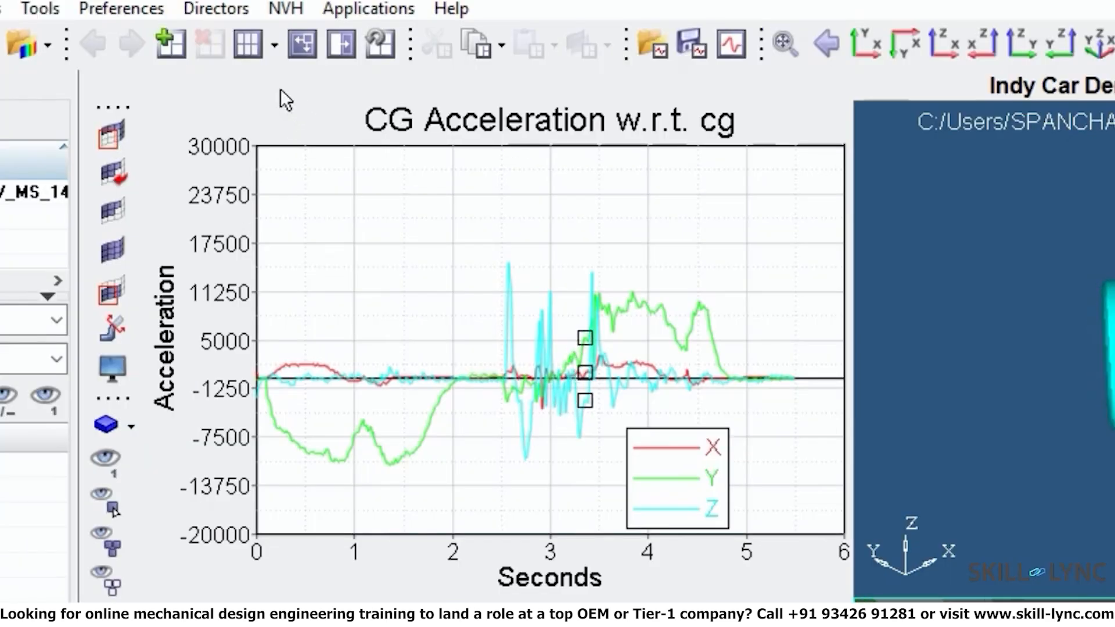
- Make the CG Acceleration w.r.t. cg plot the active window and examine the available page window layouts
click(275, 49)
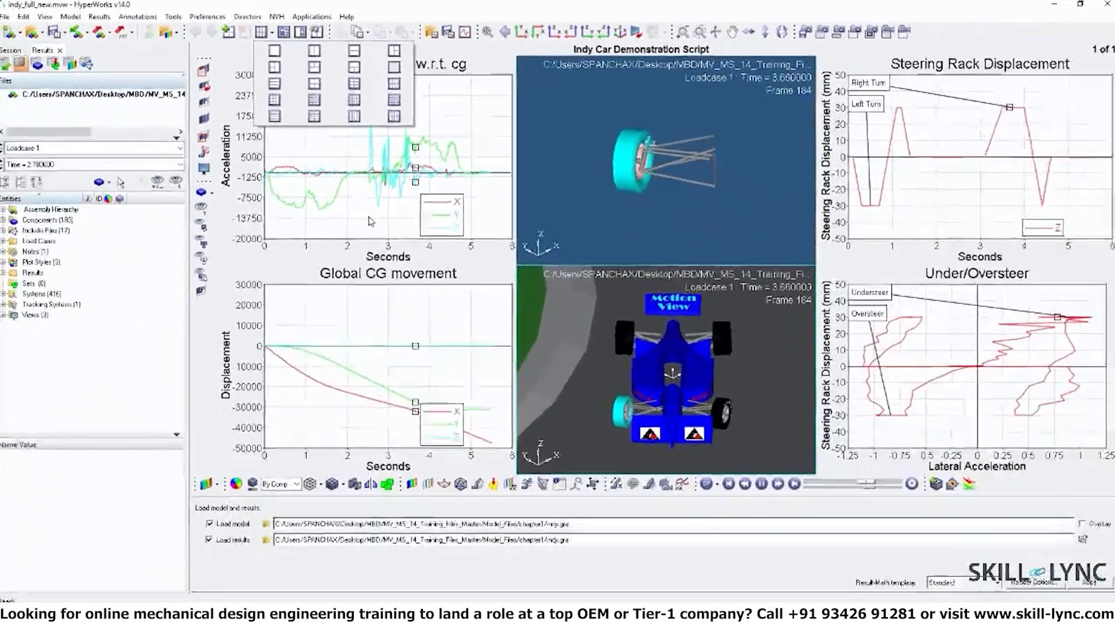
click(475, 59)
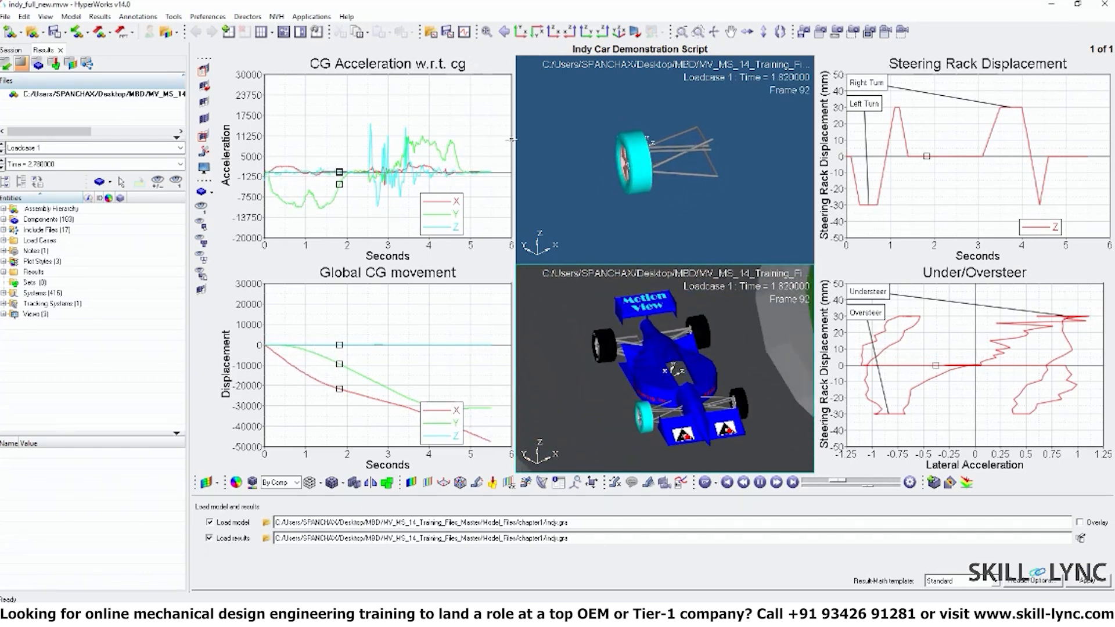
click(300, 65)
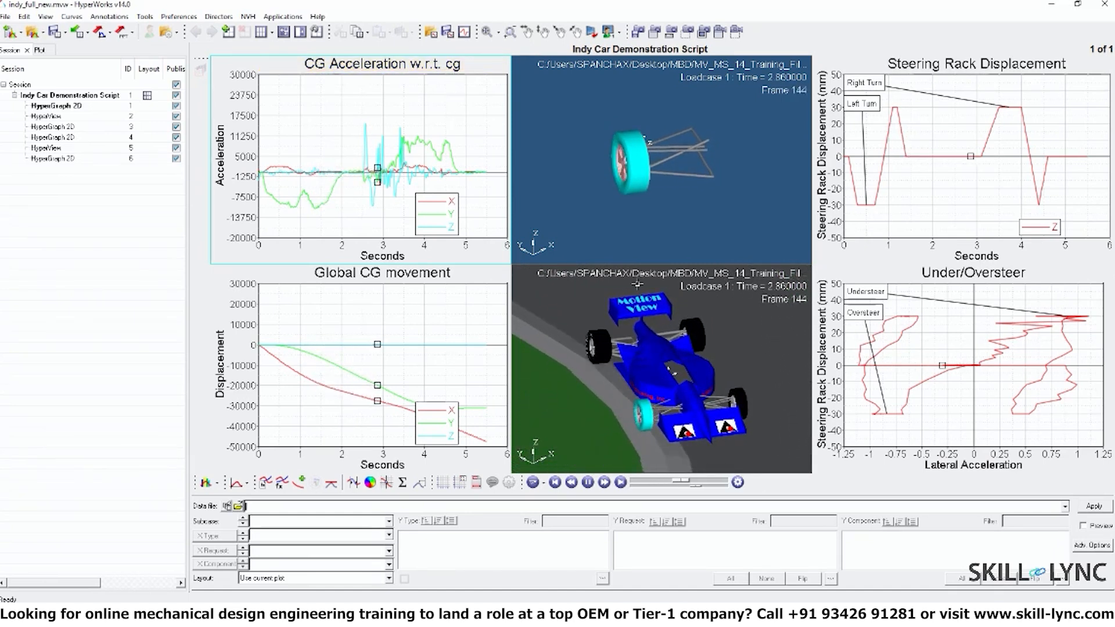
click(271, 35)
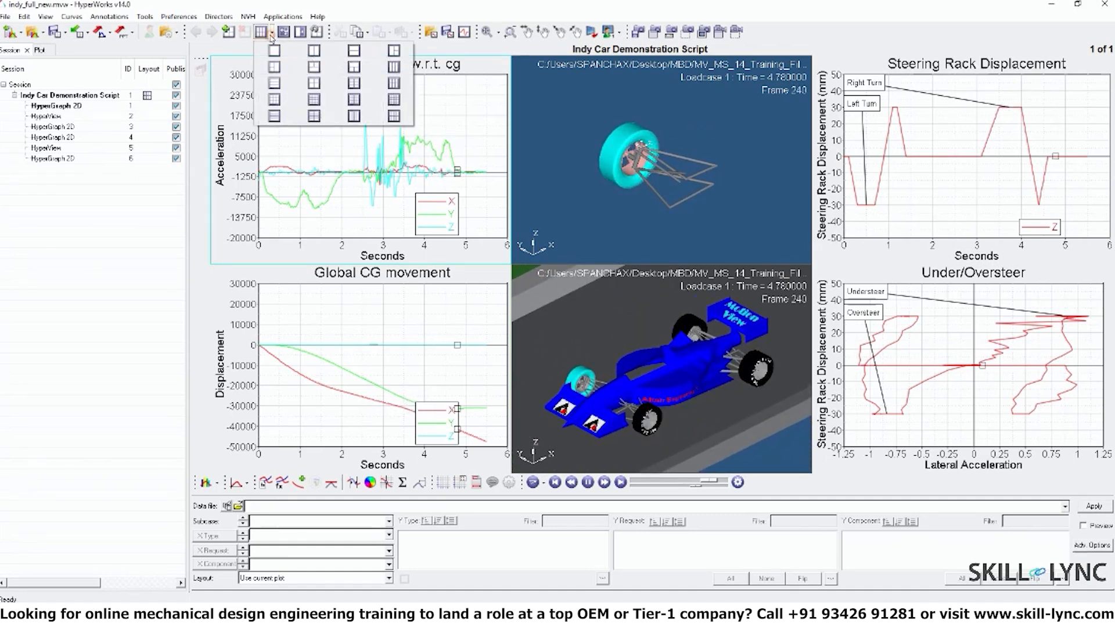
click(468, 114)
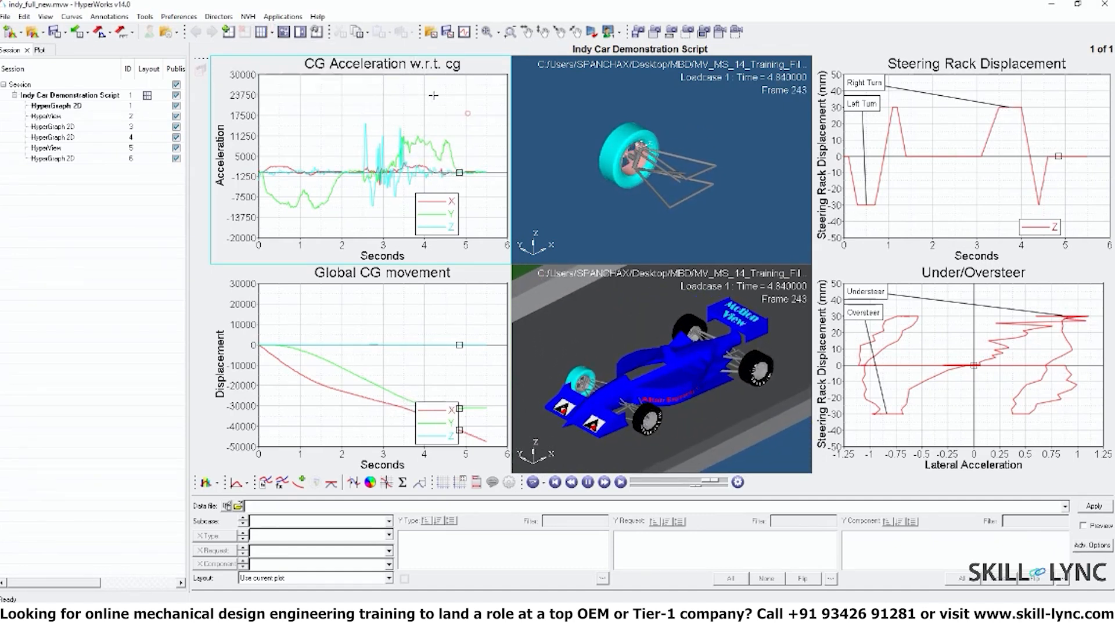
- Expand the CG Acceleration w.r.t. cg plot to fill the whole page and restore the six-window layout
click(302, 138)
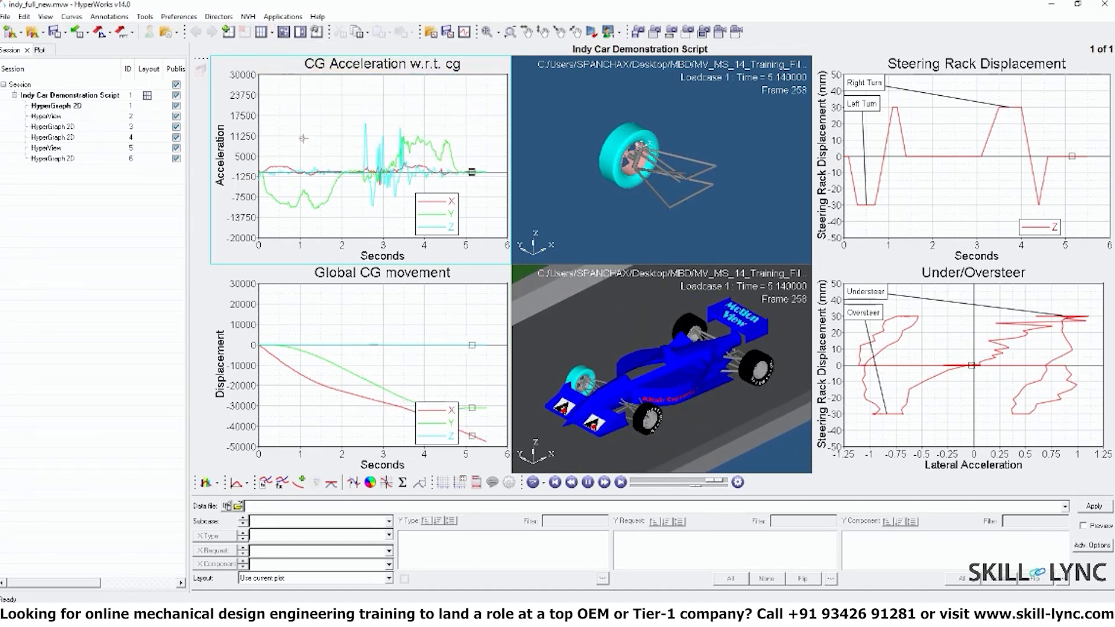
click(283, 31)
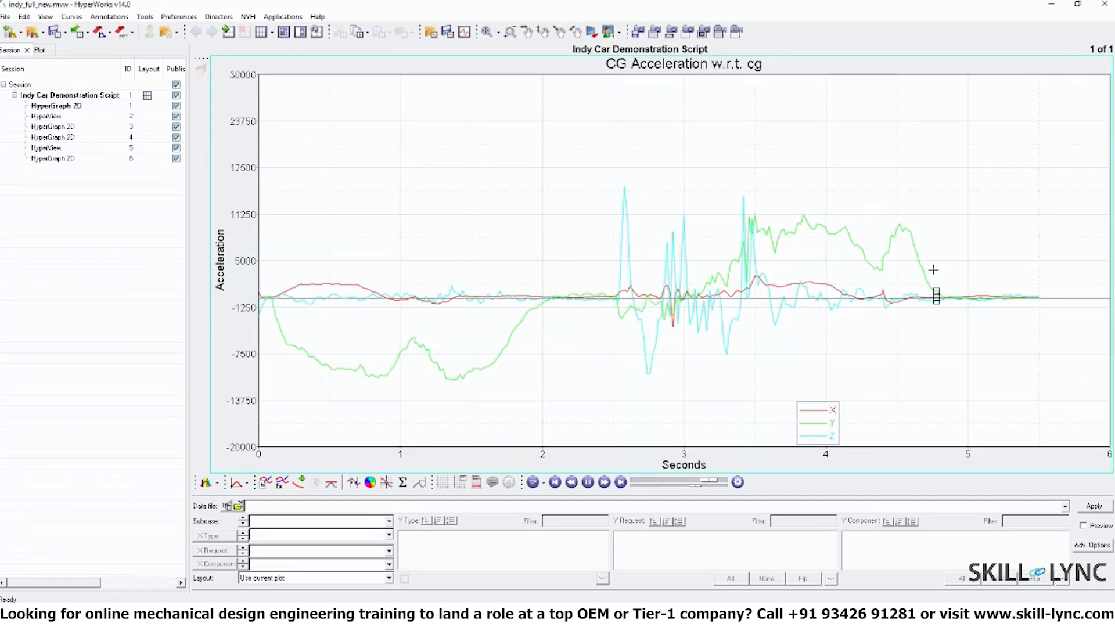
click(283, 32)
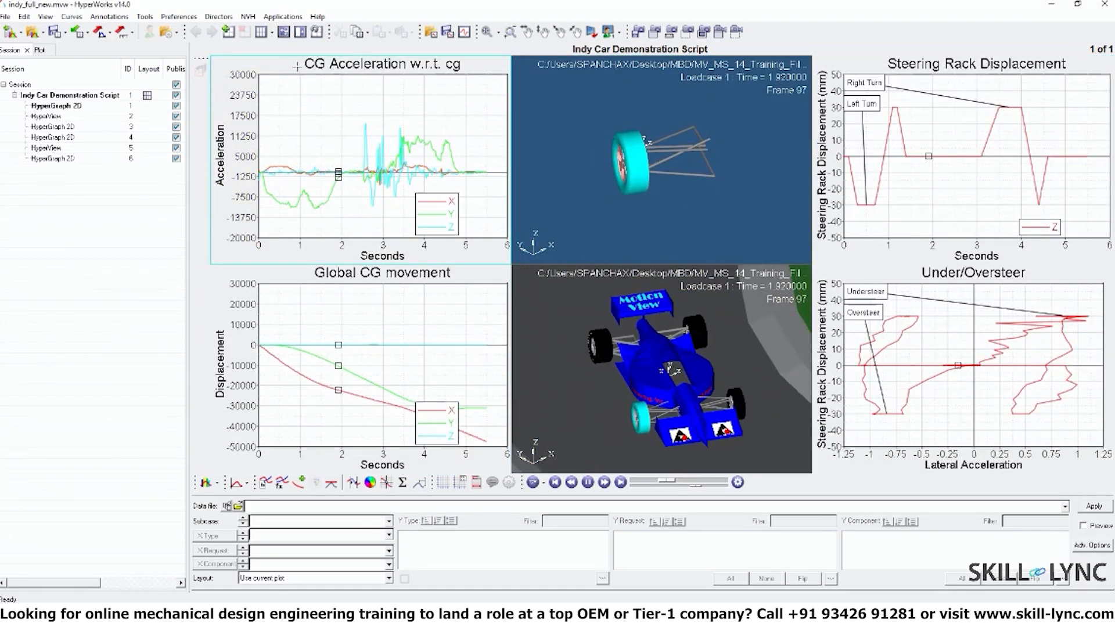
- Swap the CG Acceleration w.r.t. cg window with the Under/Oversteer window, and swap them back
click(302, 34)
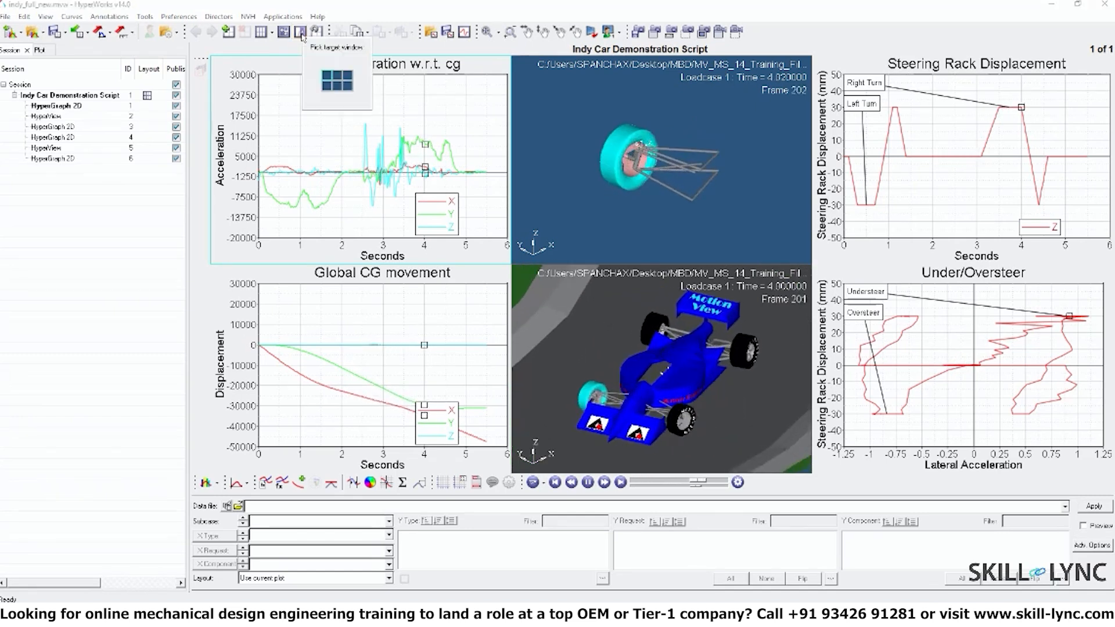
click(327, 80)
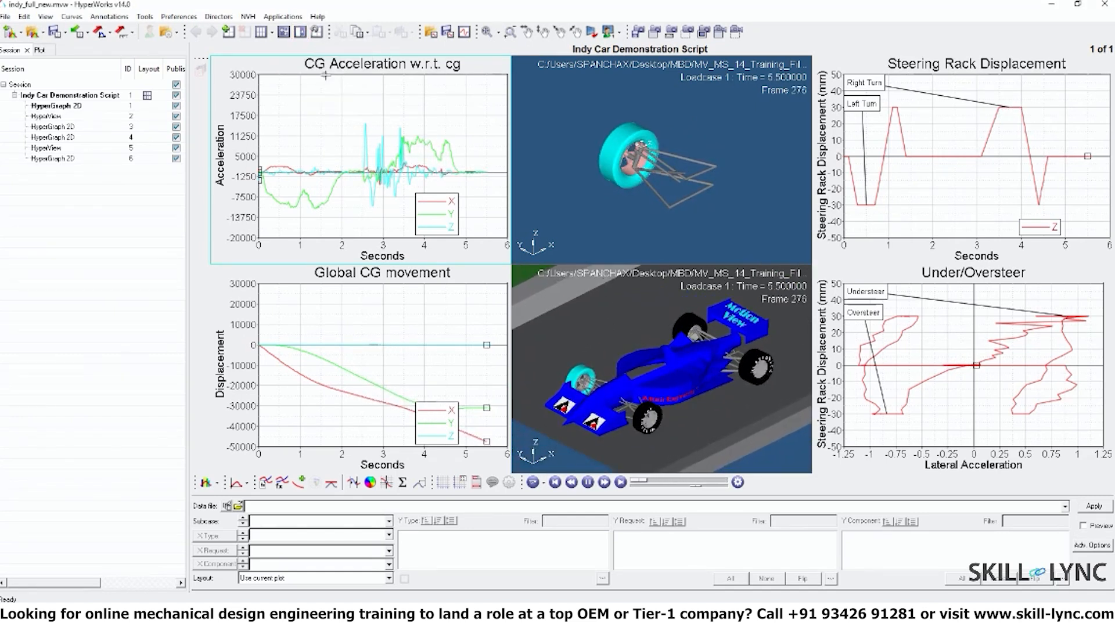
click(300, 34)
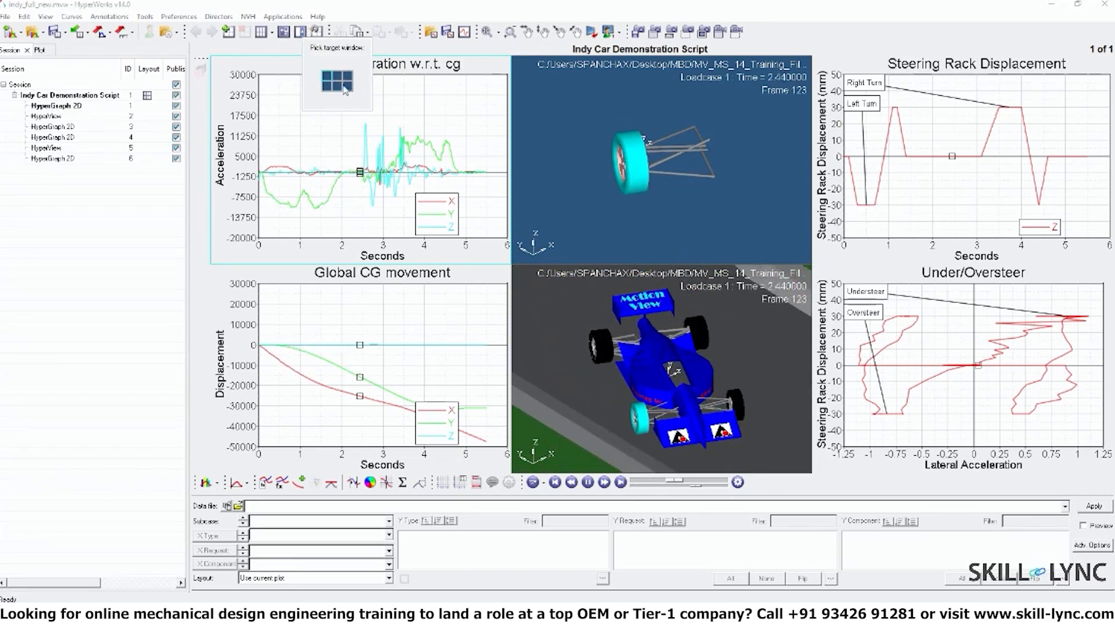
click(348, 89)
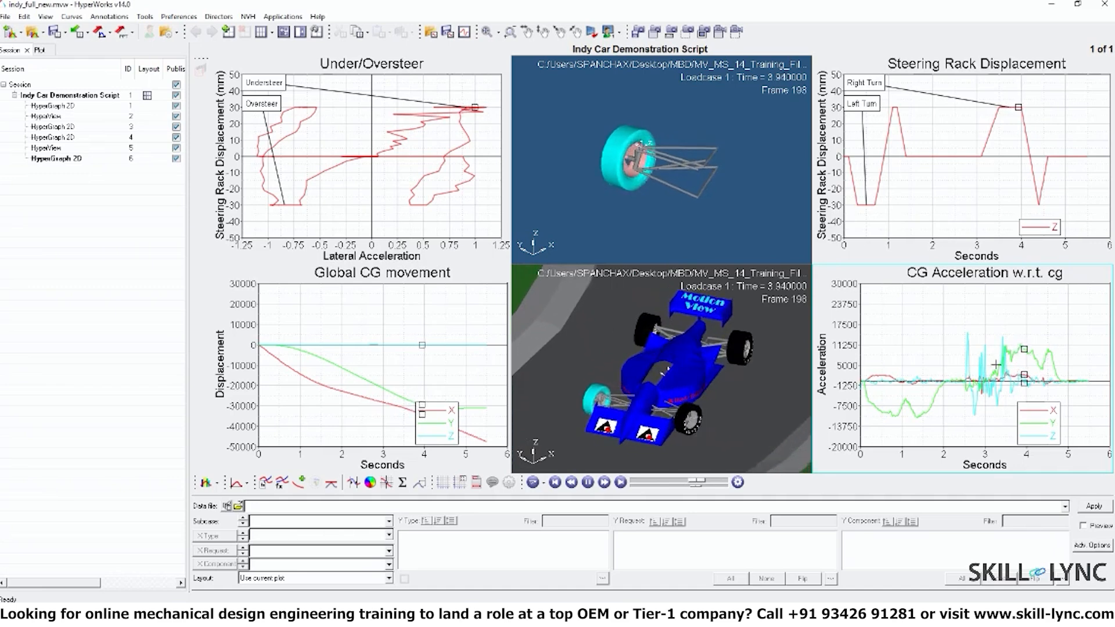
click(300, 32)
click(321, 72)
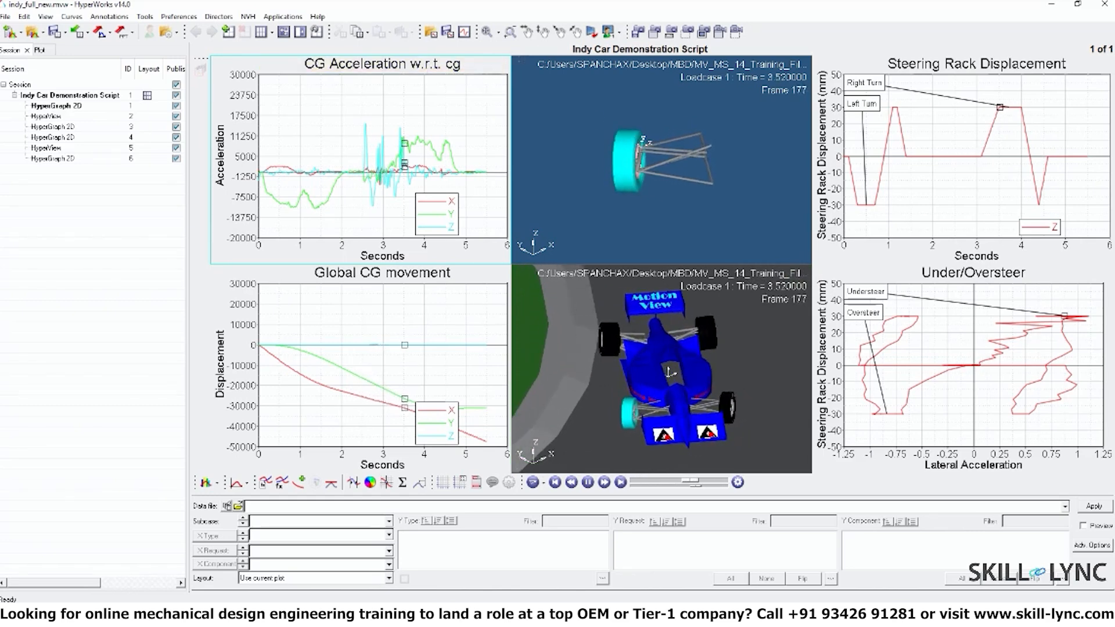
- Activate the full car animation window and examine the running model by rotating, panning and zooming its view
click(600, 320)
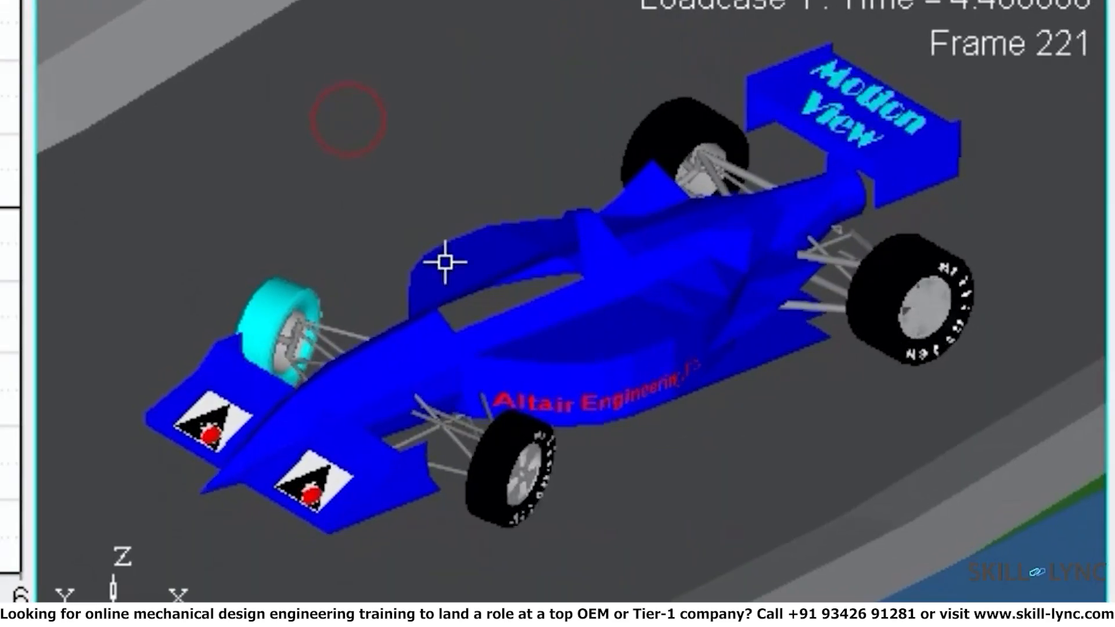
ctrl+drag(437, 158, 506, 169)
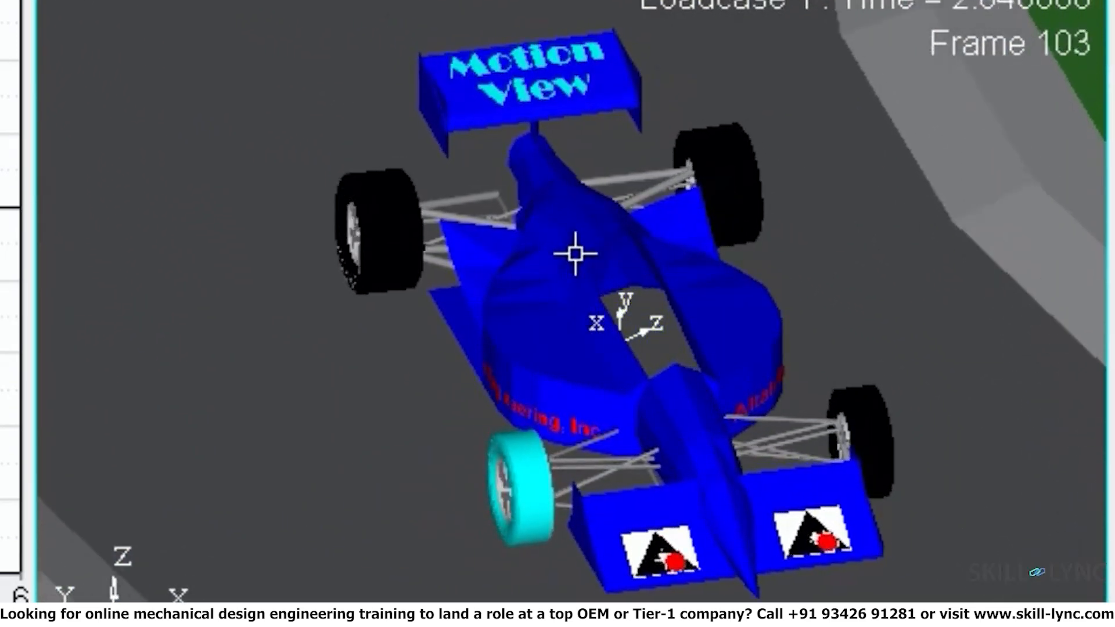
ctrl+drag(608, 247, 641, 167)
ctrl+click(520, 264)
ctrl+right_drag(479, 339, 661, 296)
ctrl+scroll(595, 331, down, 2)
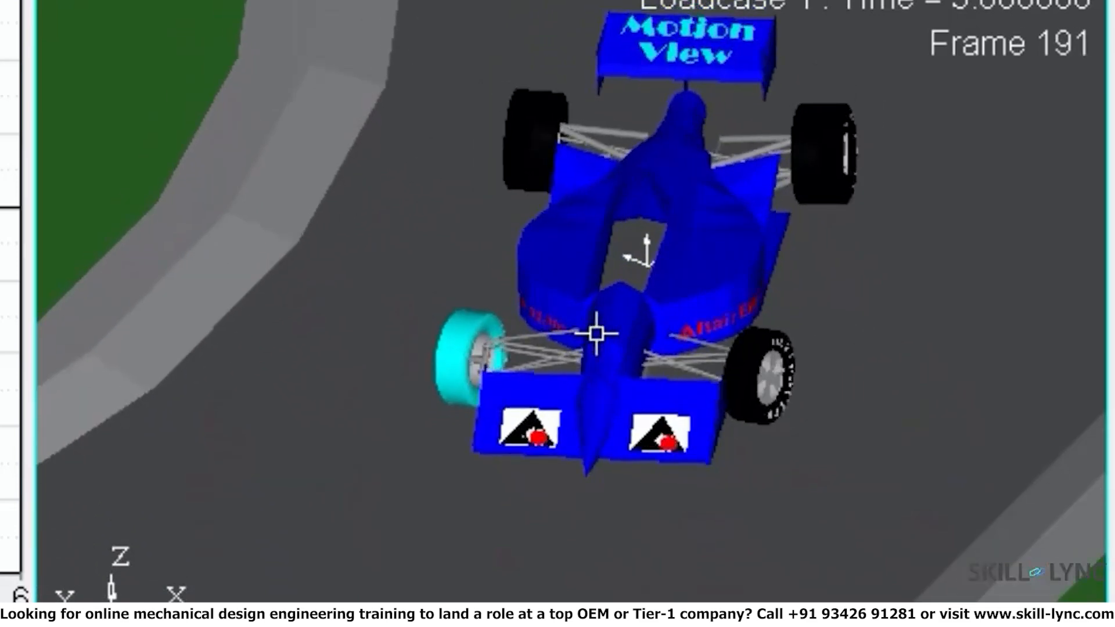
ctrl+scroll(591, 308, up, 3)
ctrl+scroll(590, 305, down, 2)
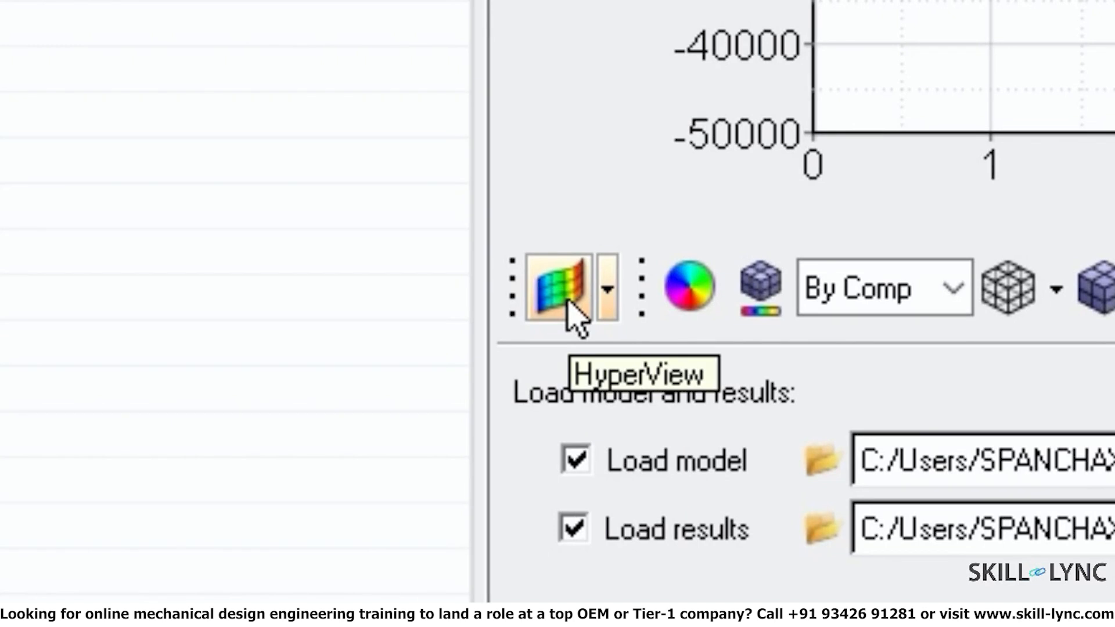
- Change the application of the full car animation window from HyperView to MotionView
click(607, 290)
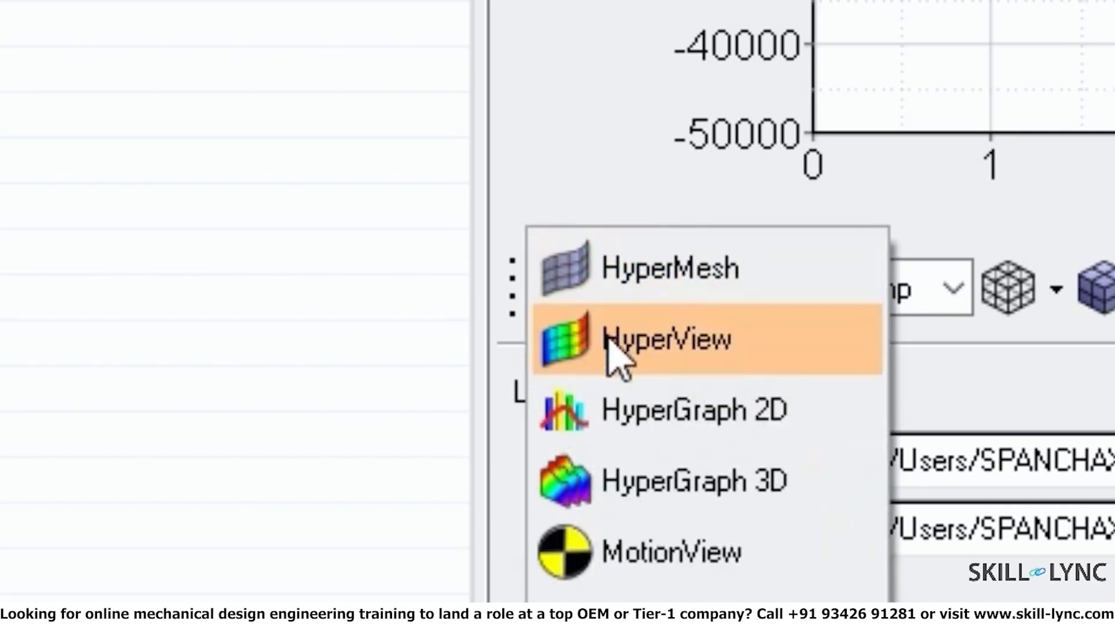
click(700, 552)
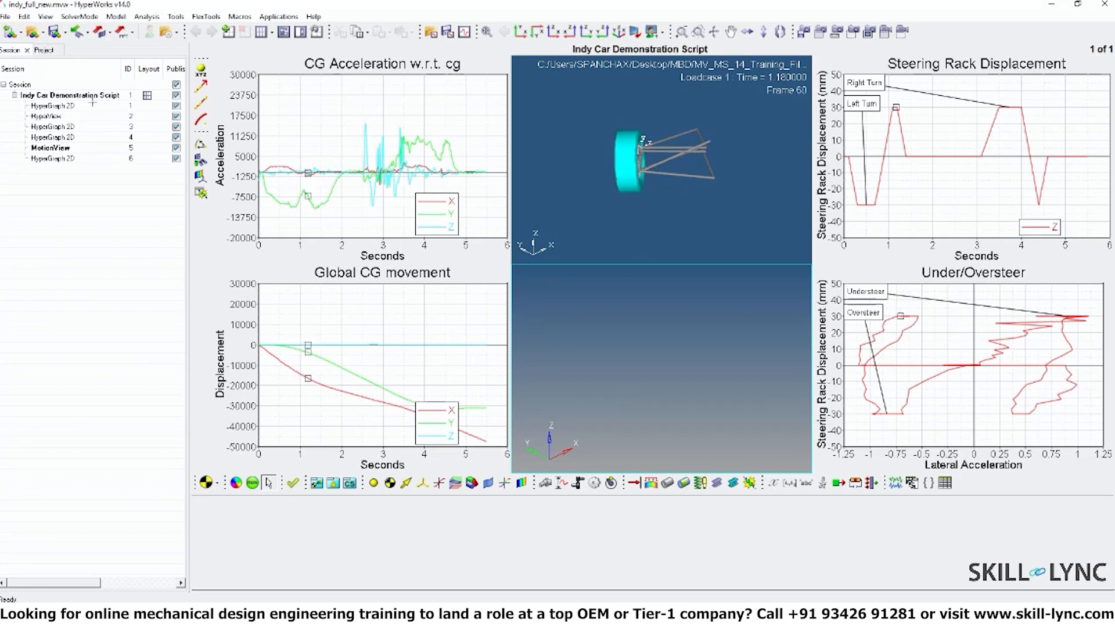
- Start a new session, discarding all current session data
click(5, 16)
mouse_move(14, 32)
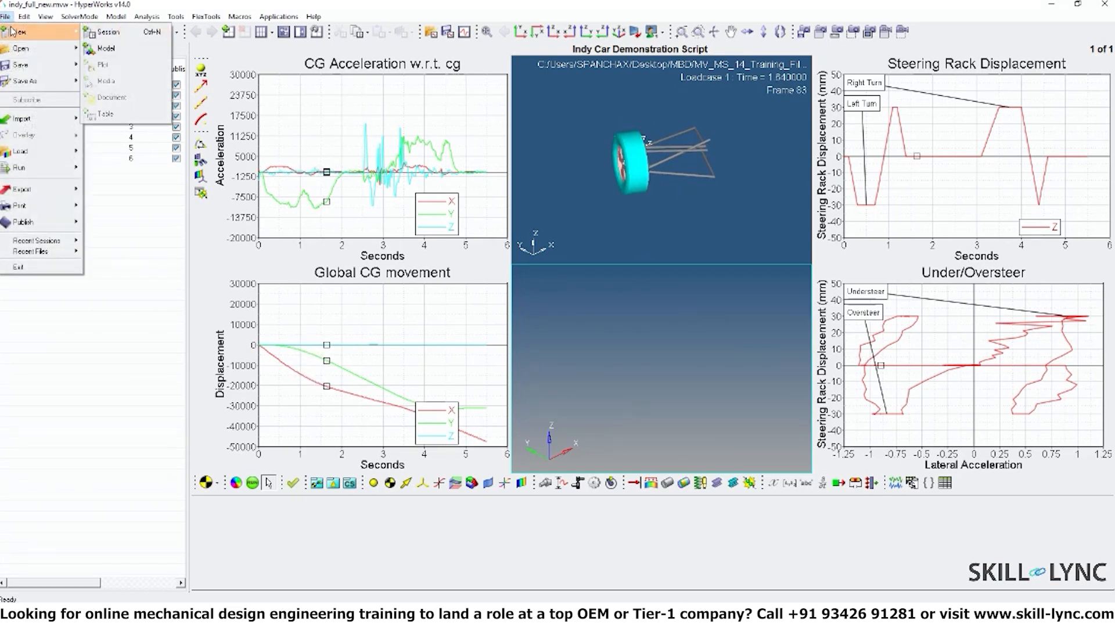
click(138, 35)
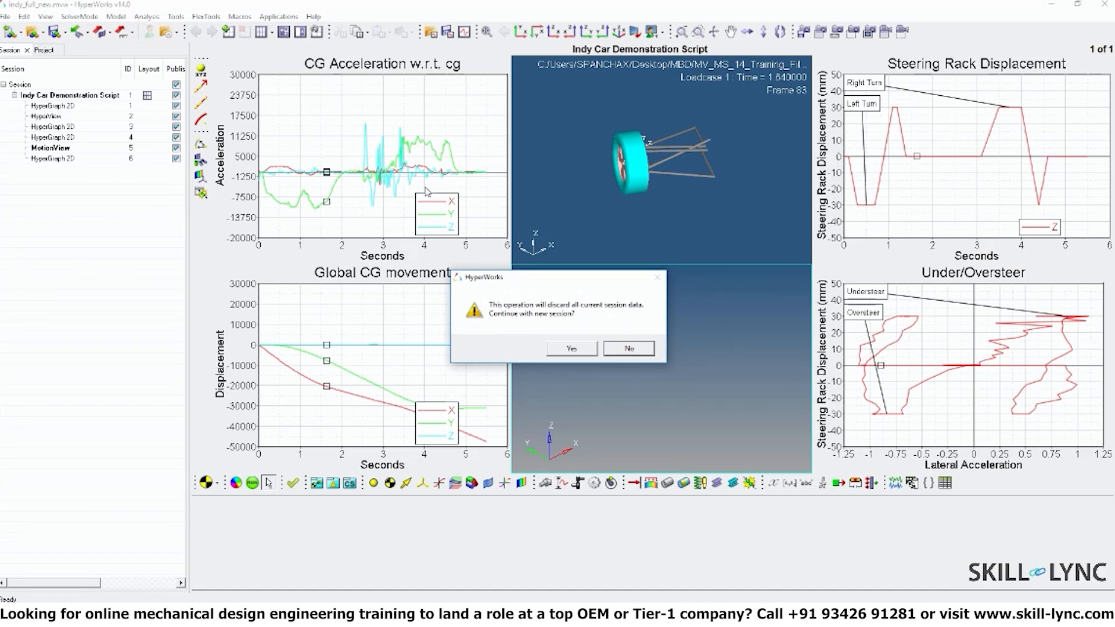
click(572, 348)
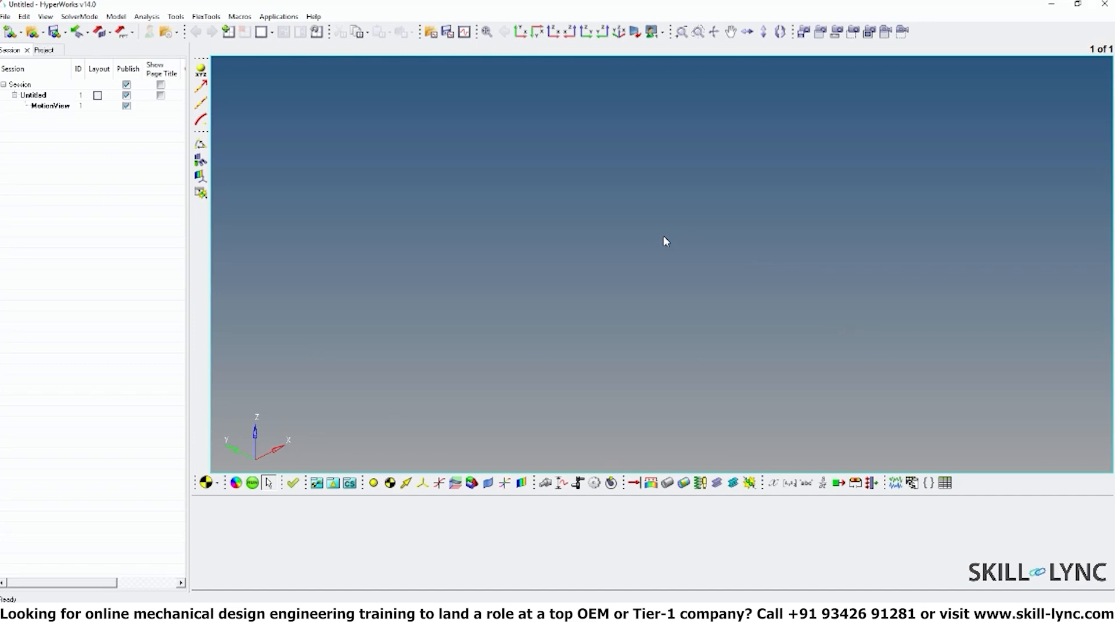
- Open the model SingleCylinderEngine_model.mdl from the chapter1 folder and dismiss the message log
click(4, 17)
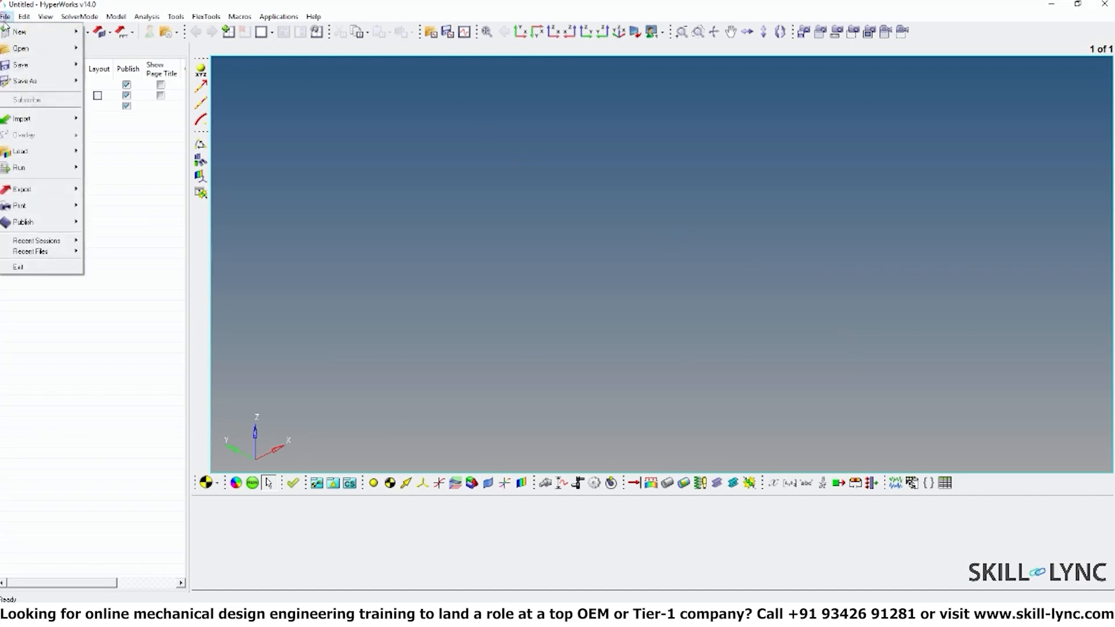
mouse_move(20, 54)
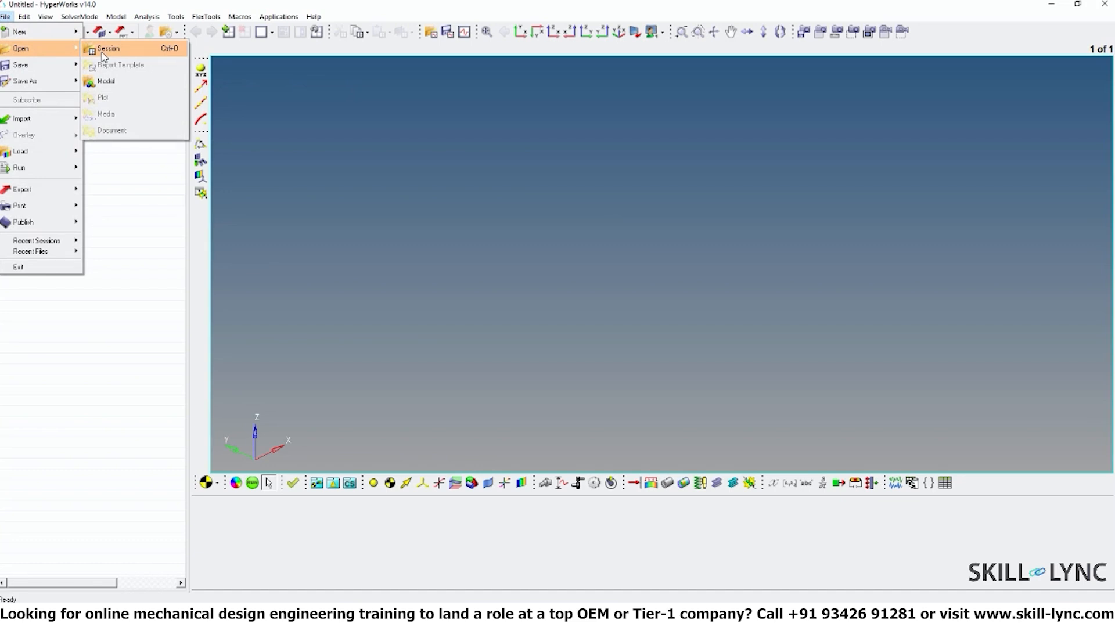
click(106, 81)
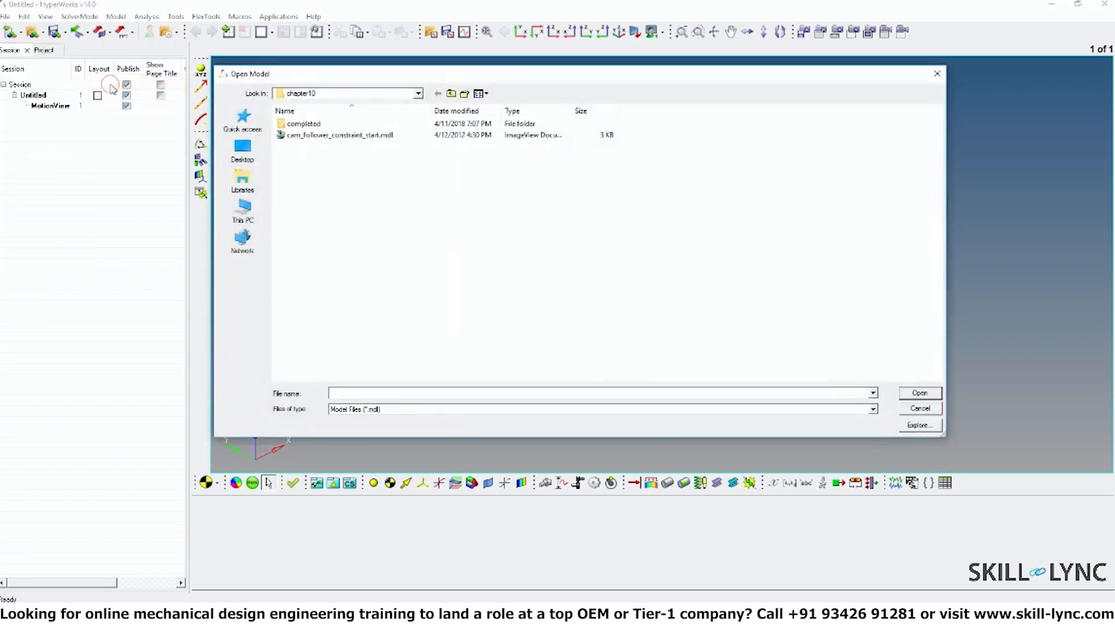
click(451, 93)
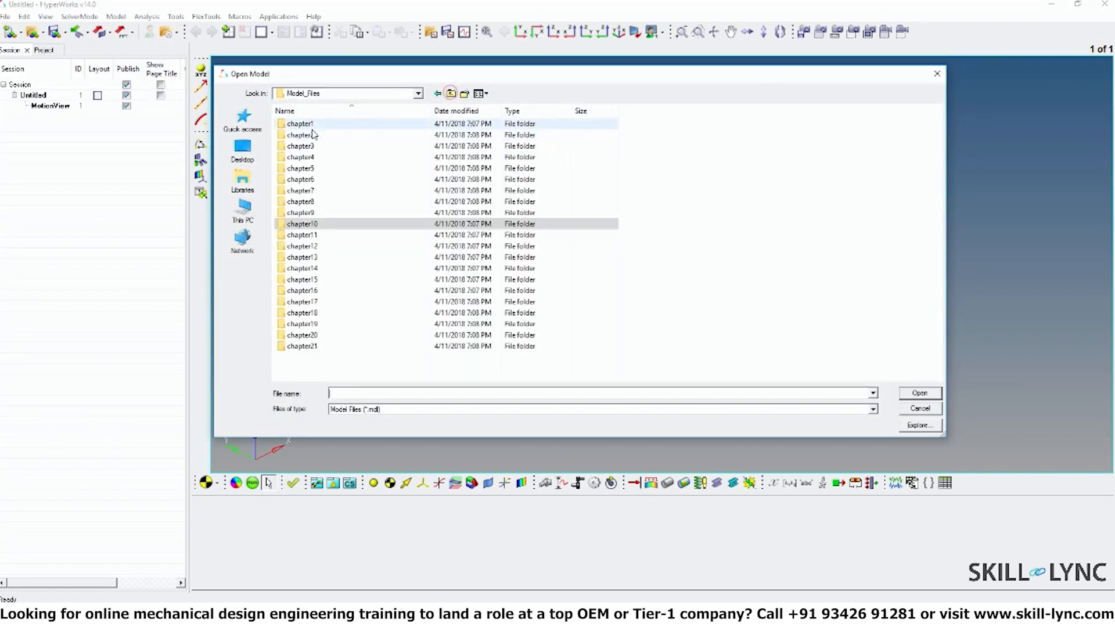
double_click(312, 125)
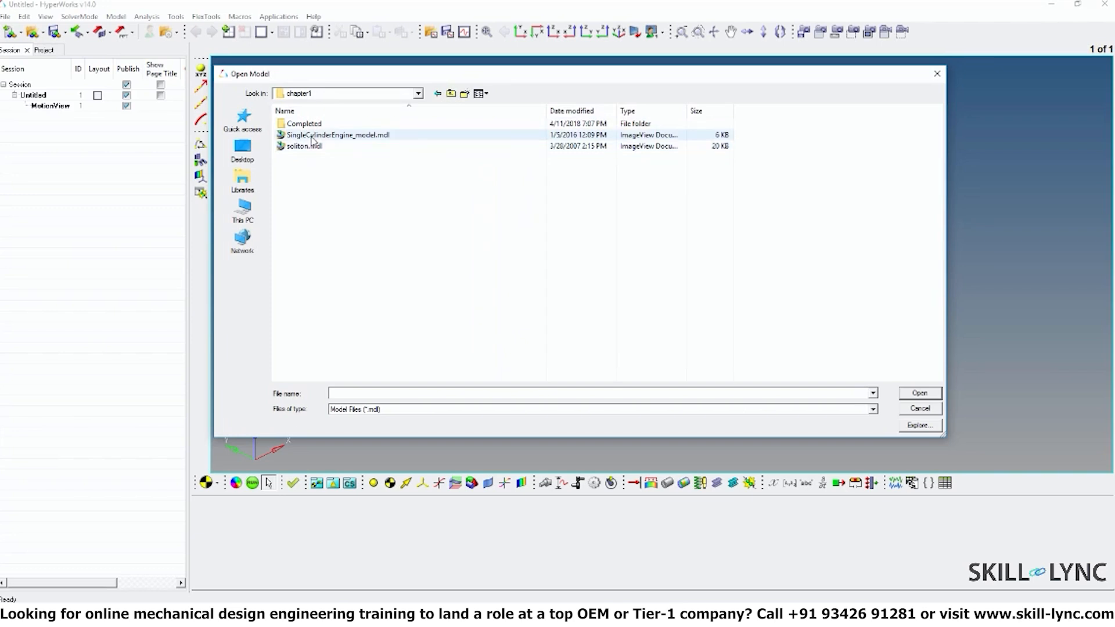
double_click(348, 135)
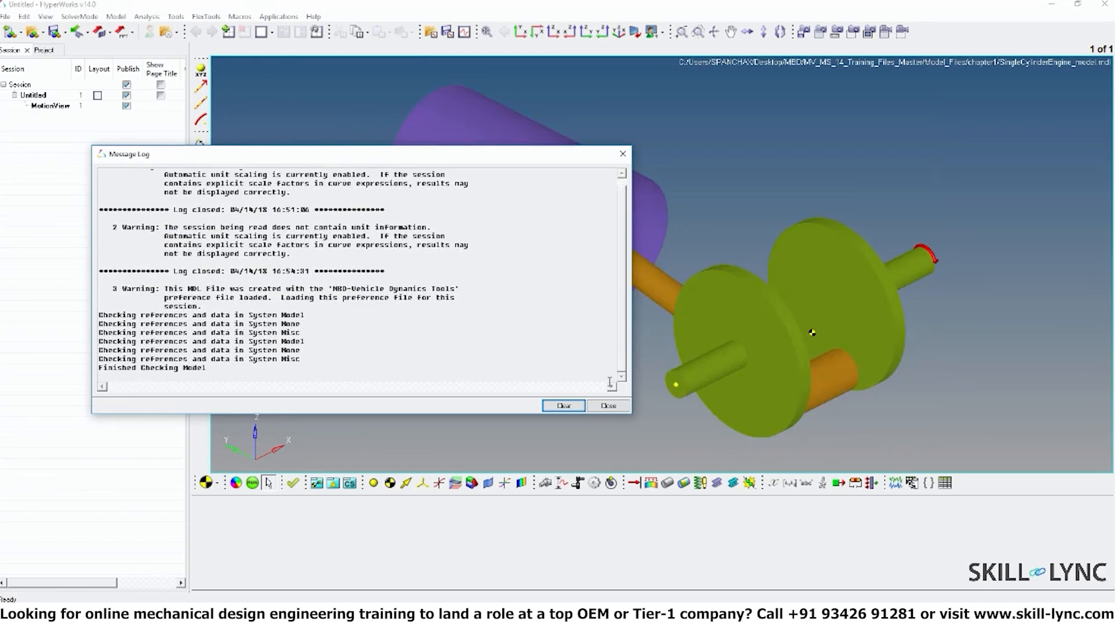
click(609, 408)
- Show the model's project tree, expand Bodies, and inspect the Ground Body, CRANK_SHAFT and CONNECTING_ROD bodies
ctrl+drag(913, 324, 538, 243)
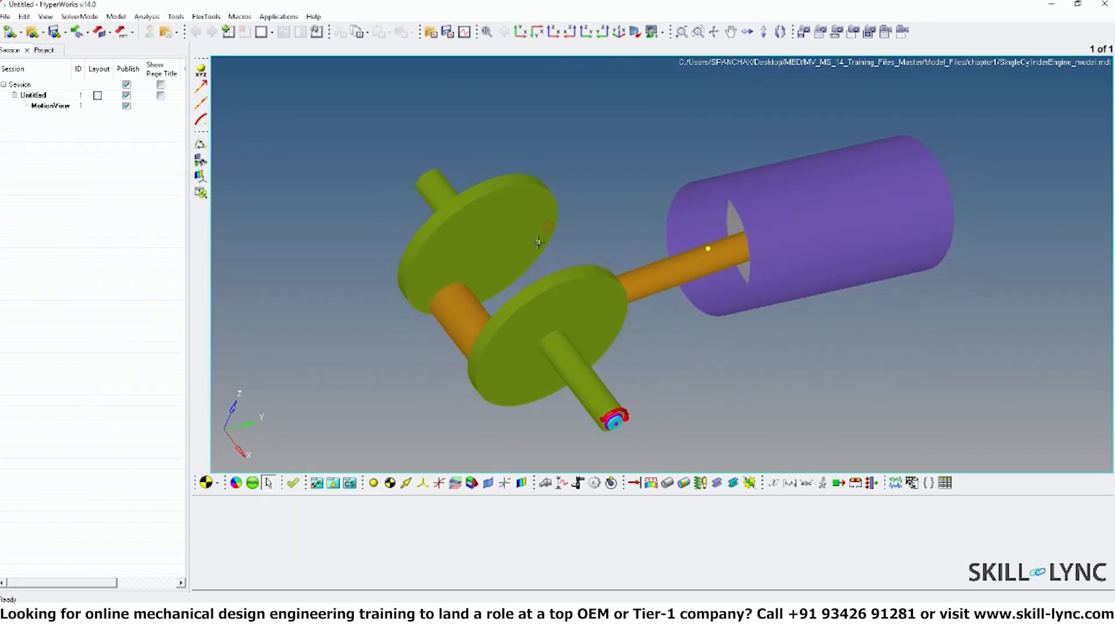
click(52, 52)
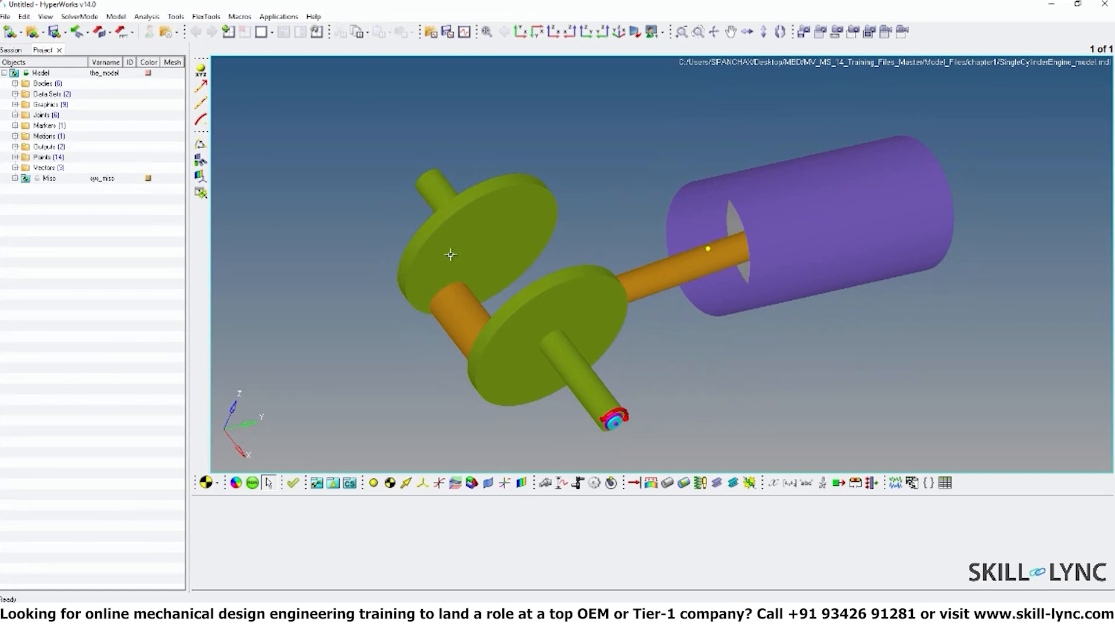
ctrl+drag(451, 254, 480, 267)
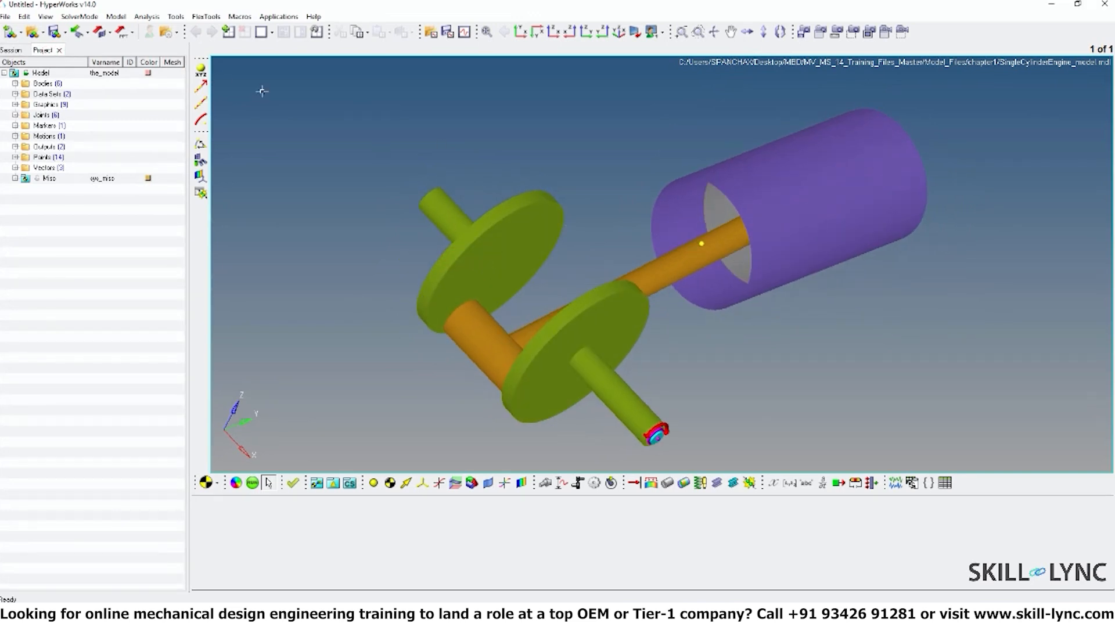
click(15, 83)
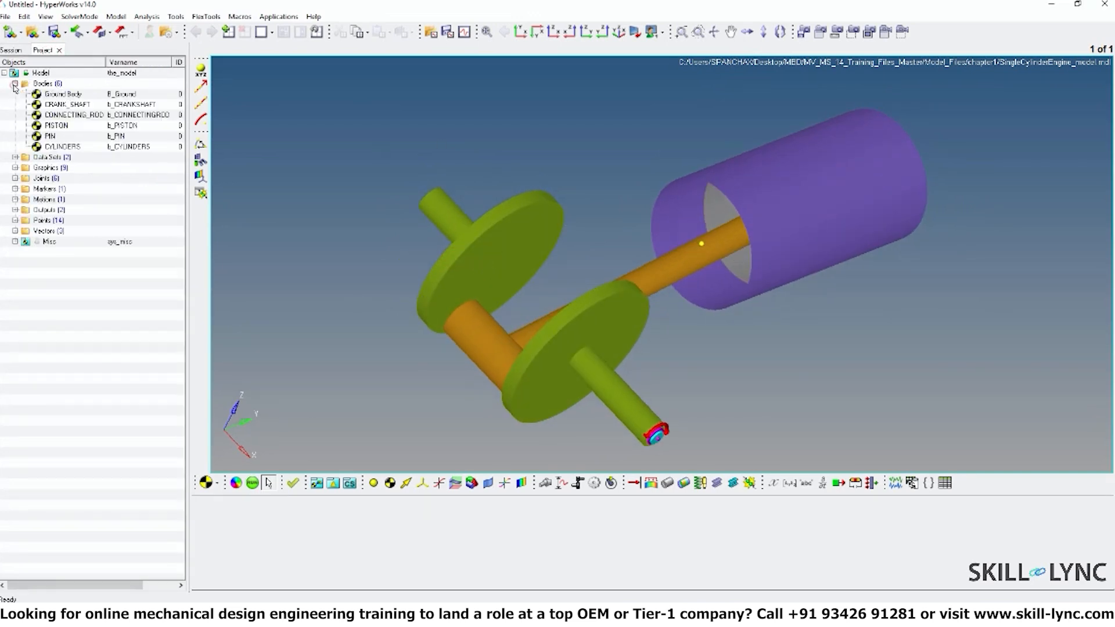
click(64, 94)
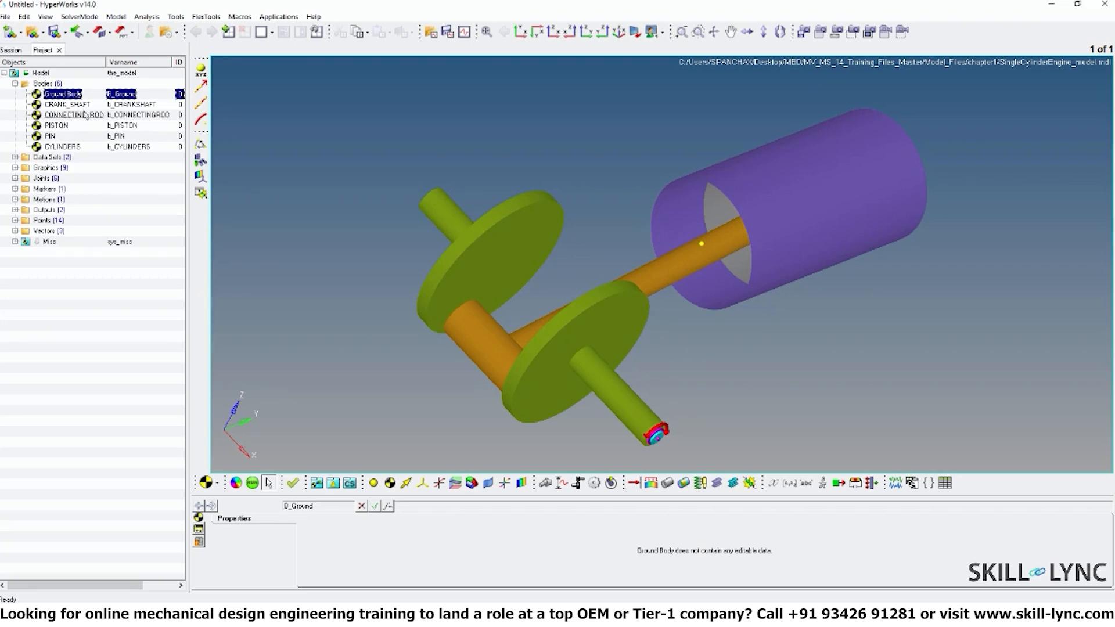
click(69, 105)
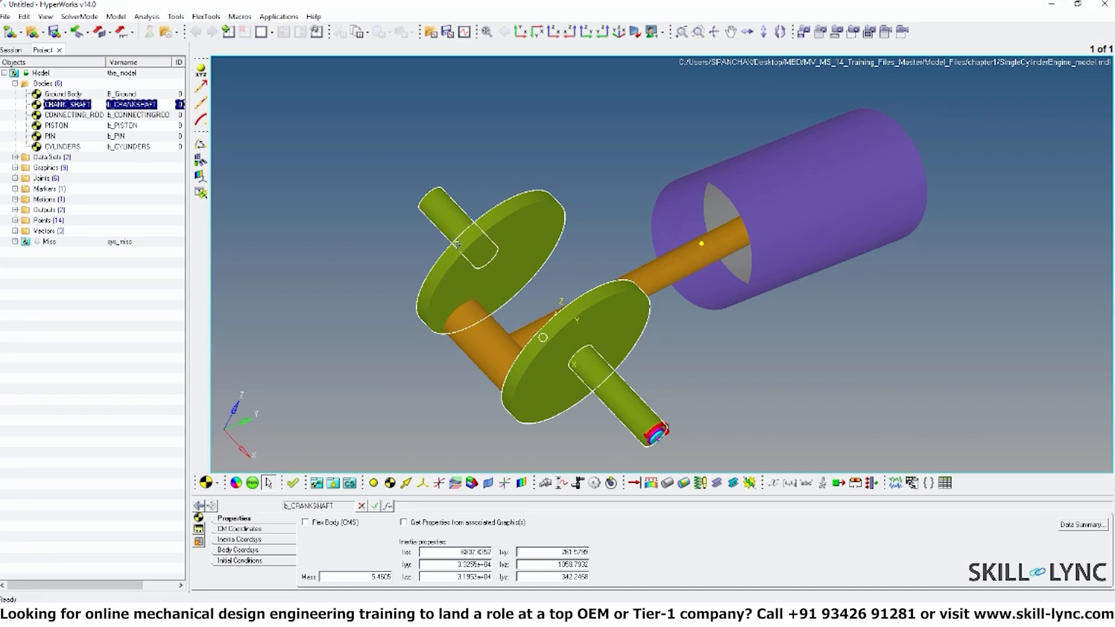
click(87, 115)
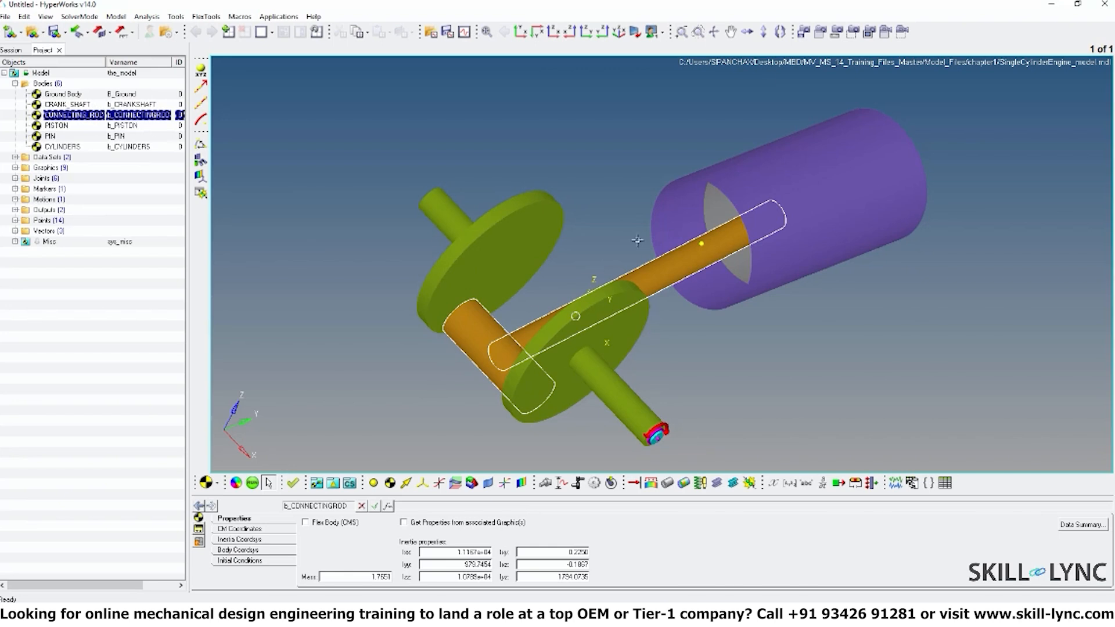
- Select the PISTON body and examine it inside the engine cylinder
click(71, 126)
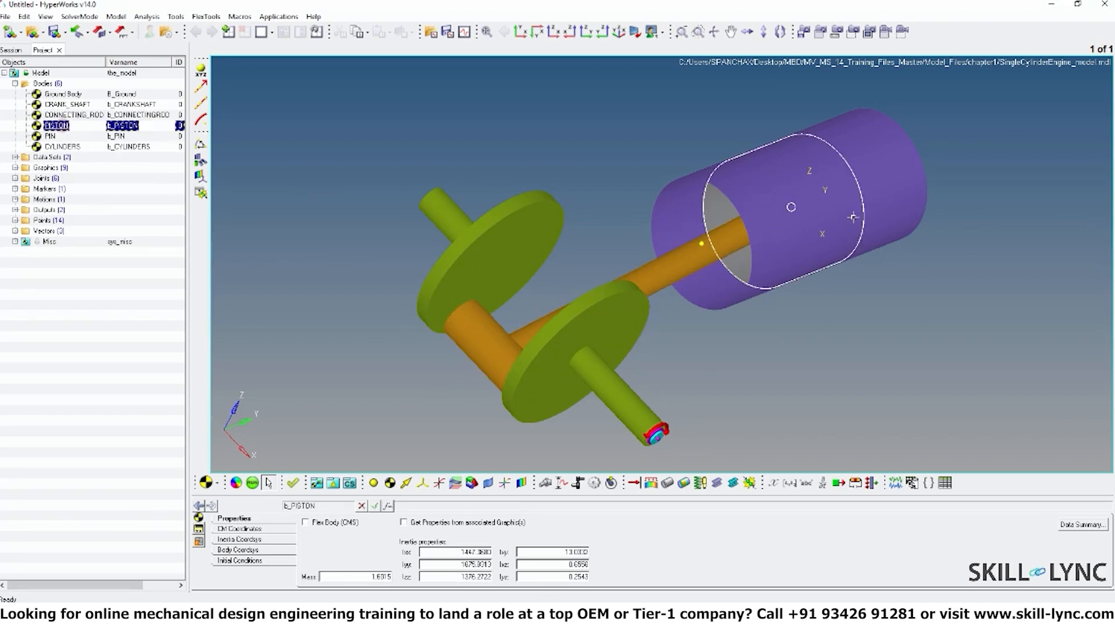
ctrl+drag(715, 261, 753, 231)
ctrl+scroll(698, 253, up, 5)
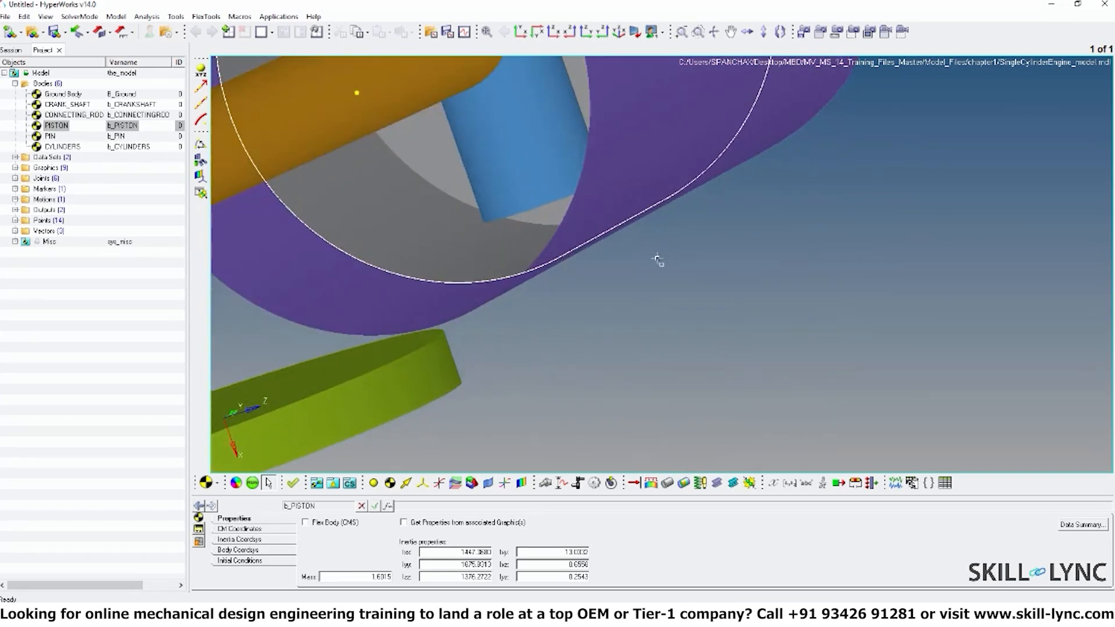
ctrl+right_drag(657, 259, 883, 391)
ctrl+scroll(560, 332, down, 5)
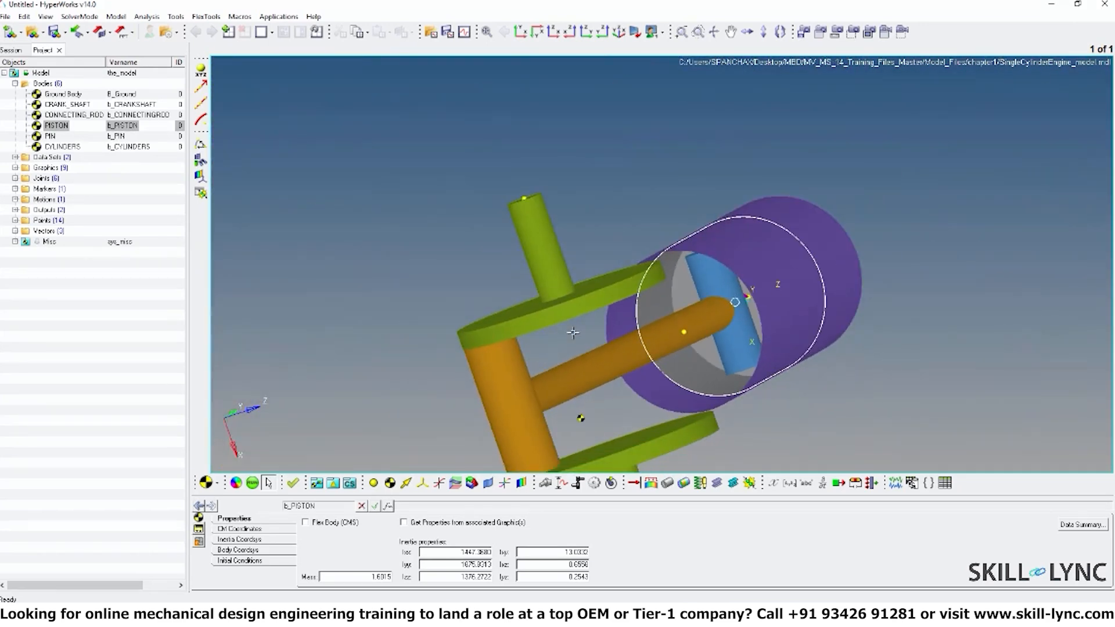
- Inspect the PIN and CYLINDERS bodies on the model, and collapse the Bodies folder
click(50, 136)
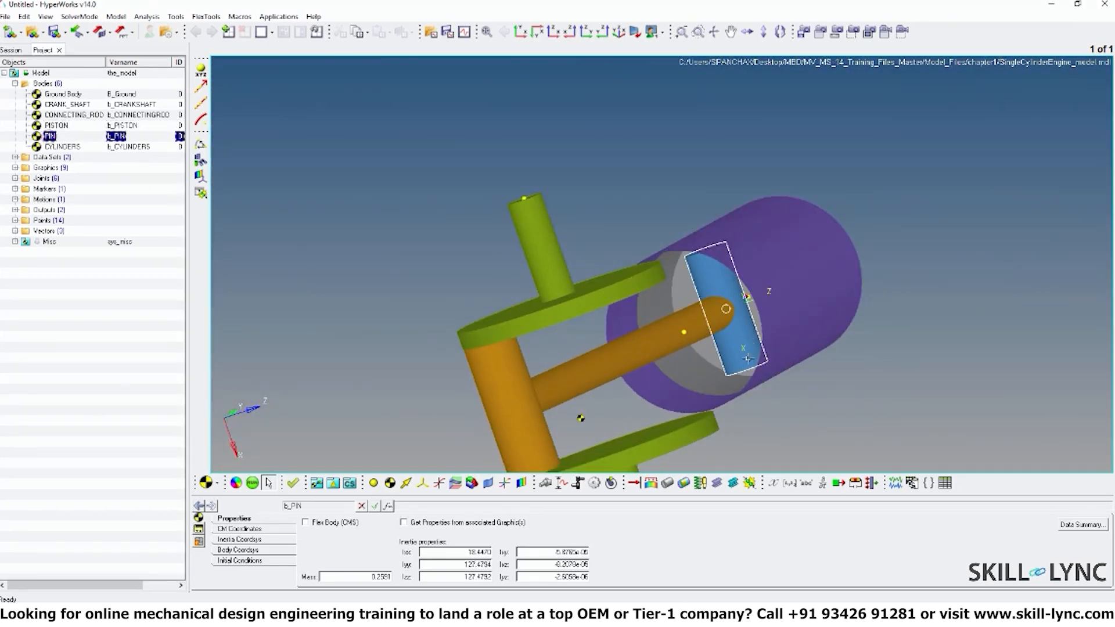
ctrl+drag(747, 359, 746, 357)
ctrl+scroll(701, 305, up, 1)
ctrl+scroll(700, 305, down, 1)
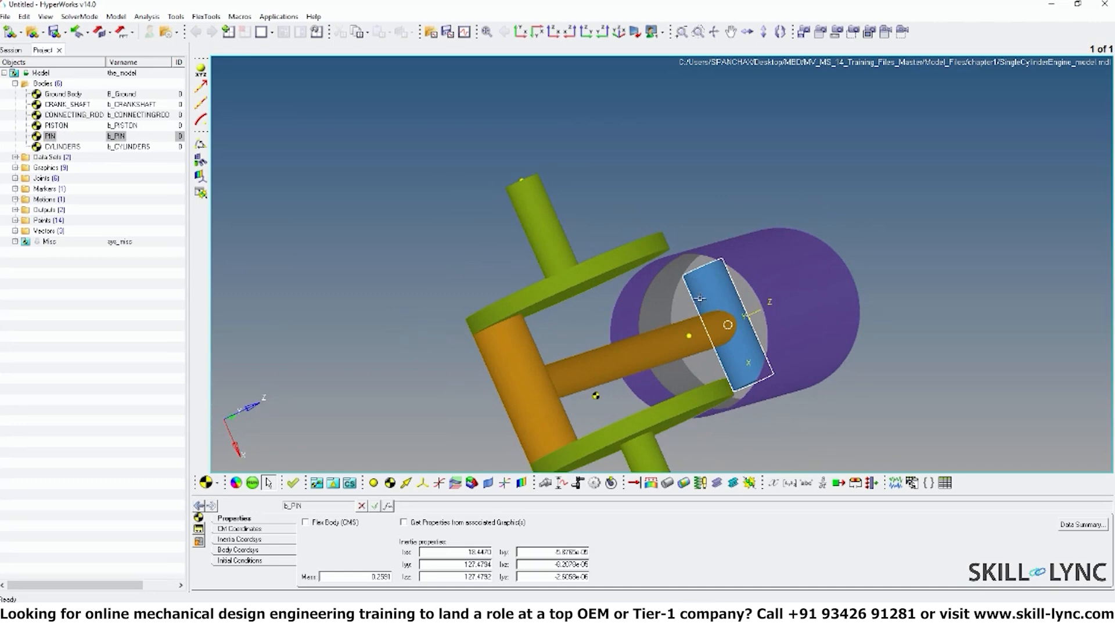
click(64, 147)
ctrl+drag(912, 318, 775, 255)
ctrl+drag(636, 239, 694, 416)
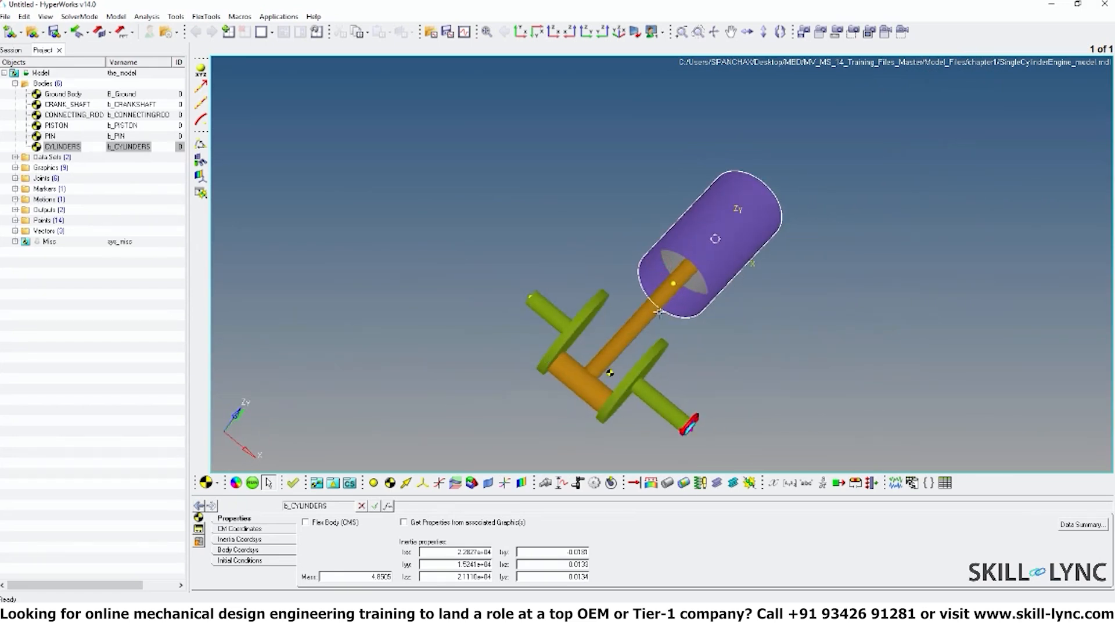
click(15, 83)
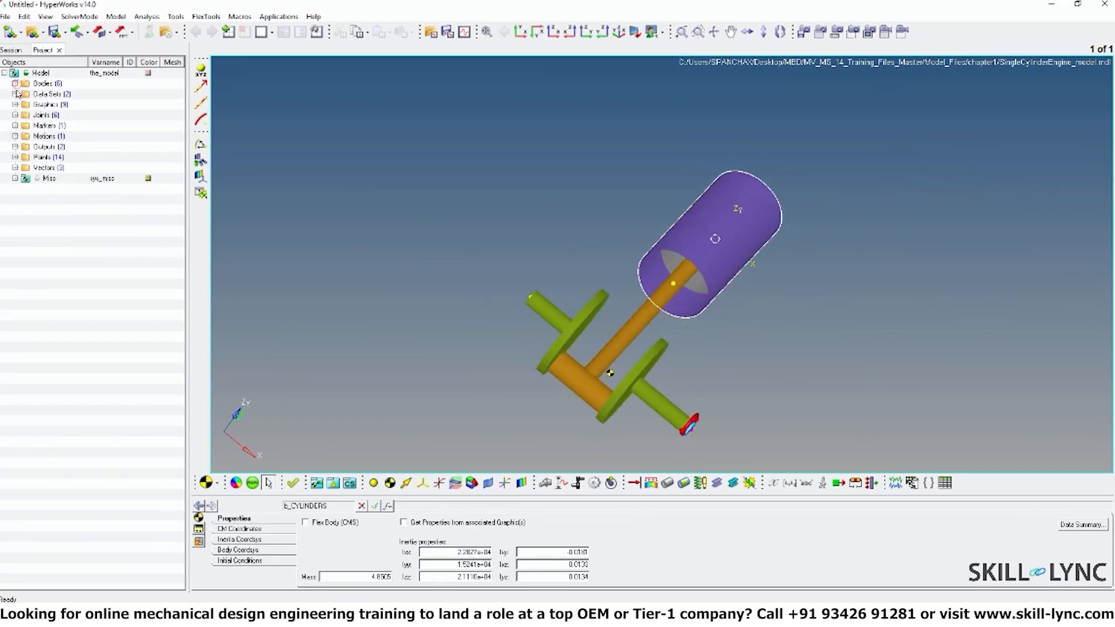
- Look into the Data Sets folder briefly, expand Graphics, and examine the crankshaft graphics CrankShaft_cyl1 to CrankShaft_cyl4
click(15, 94)
click(15, 93)
click(15, 104)
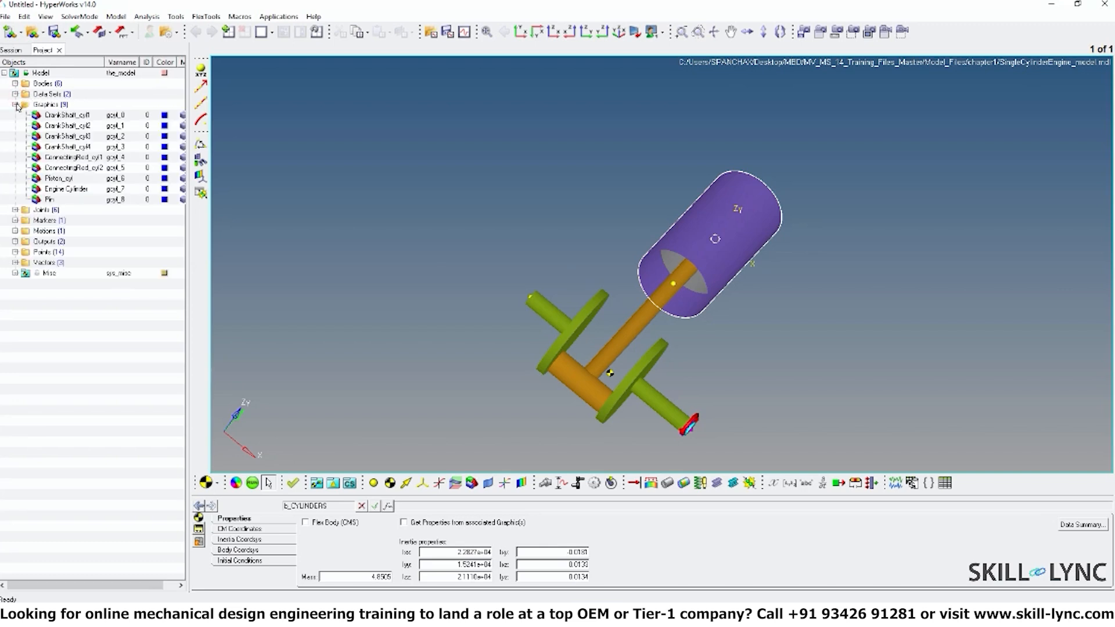
click(56, 116)
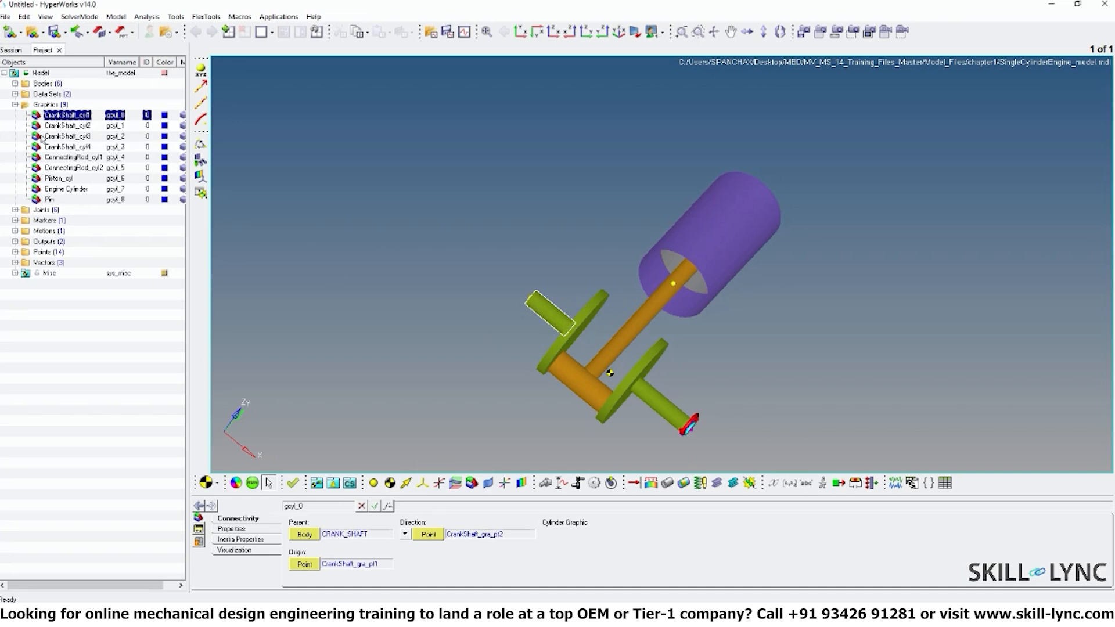
click(63, 125)
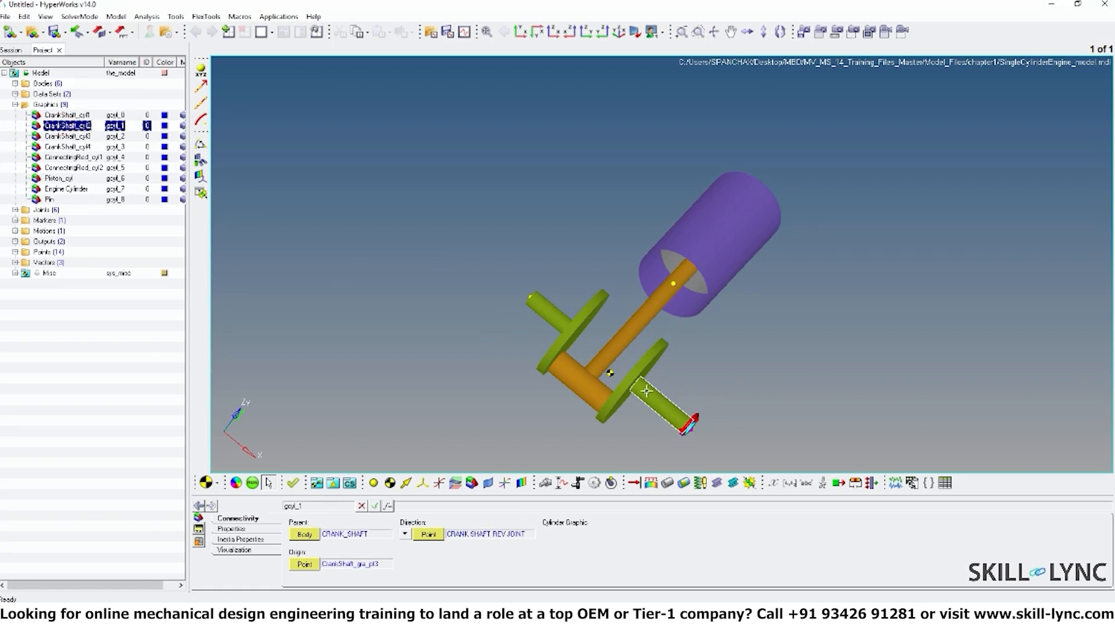
ctrl+drag(647, 391, 586, 381)
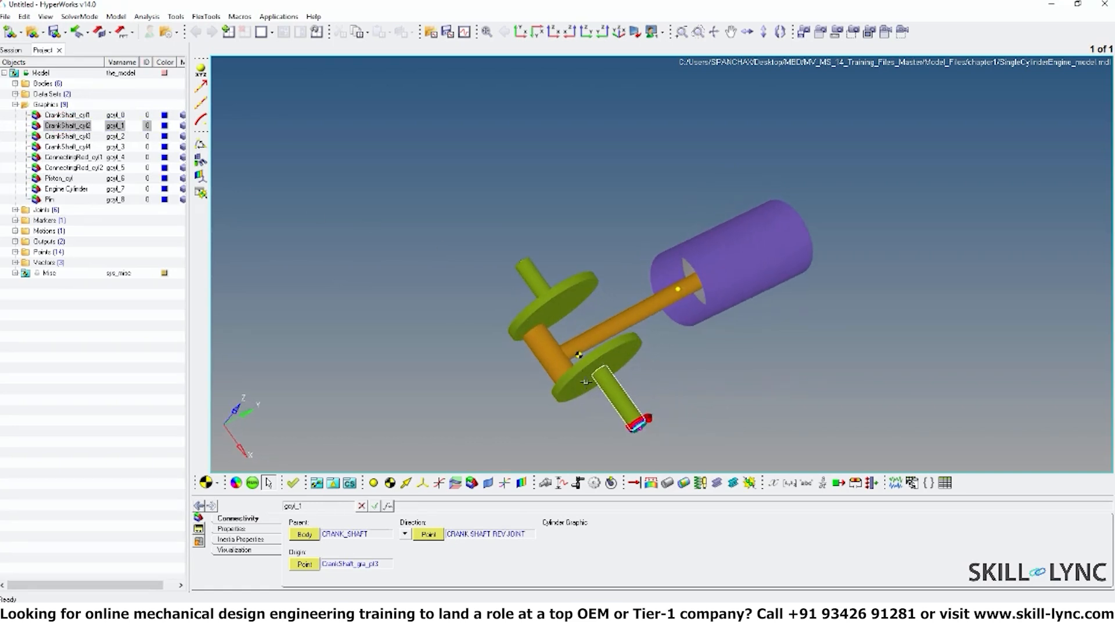
click(67, 136)
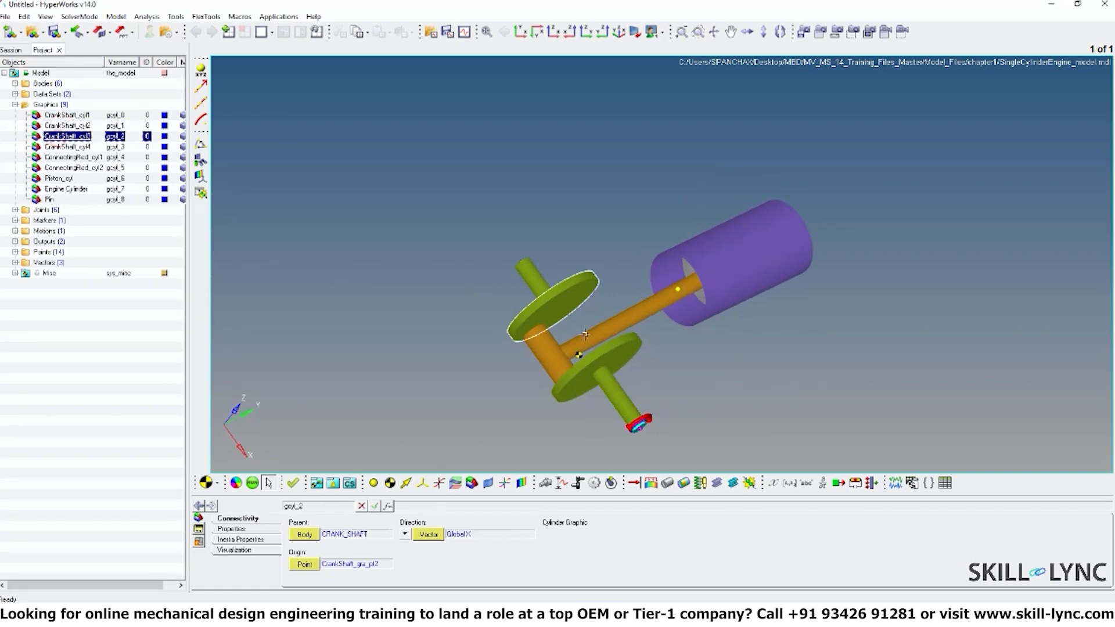
ctrl+drag(512, 331, 640, 203)
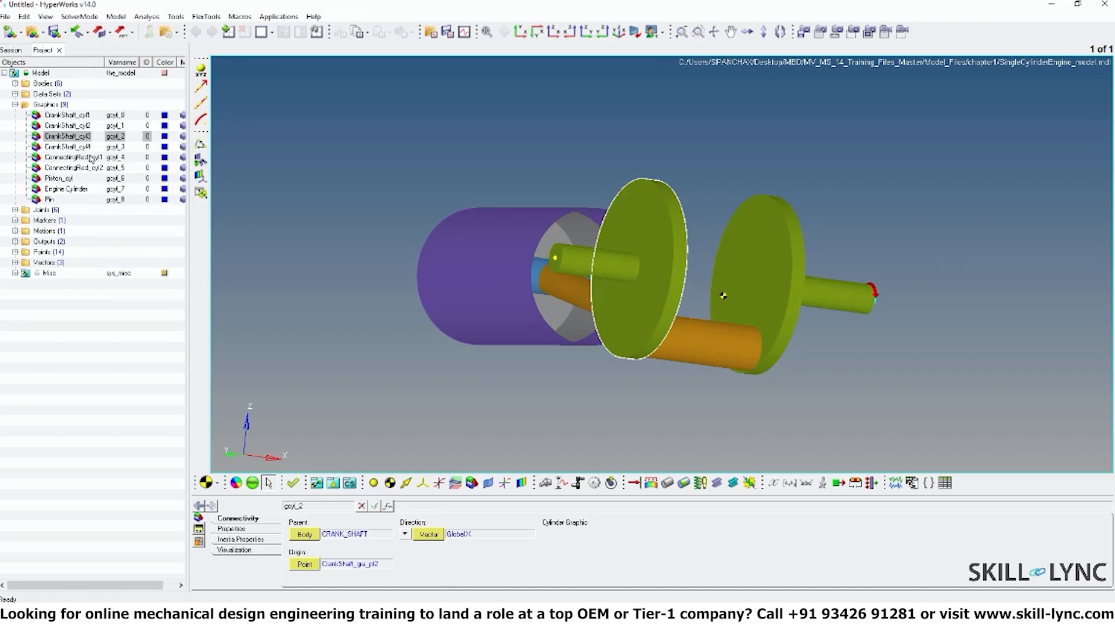
click(69, 148)
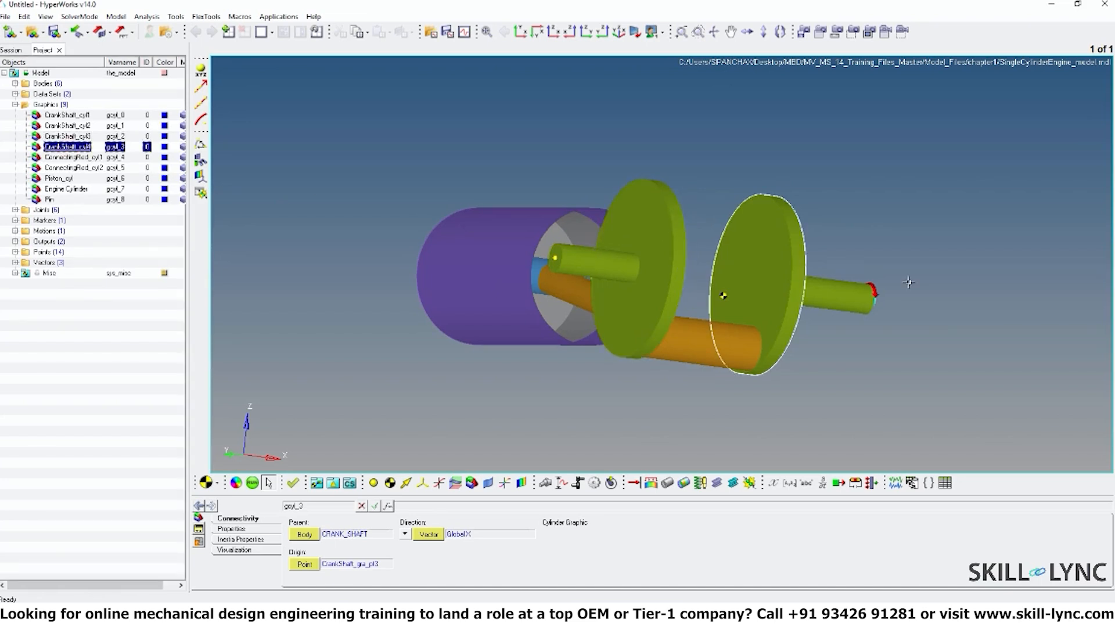
ctrl+drag(908, 283, 740, 247)
ctrl+drag(413, 284, 624, 308)
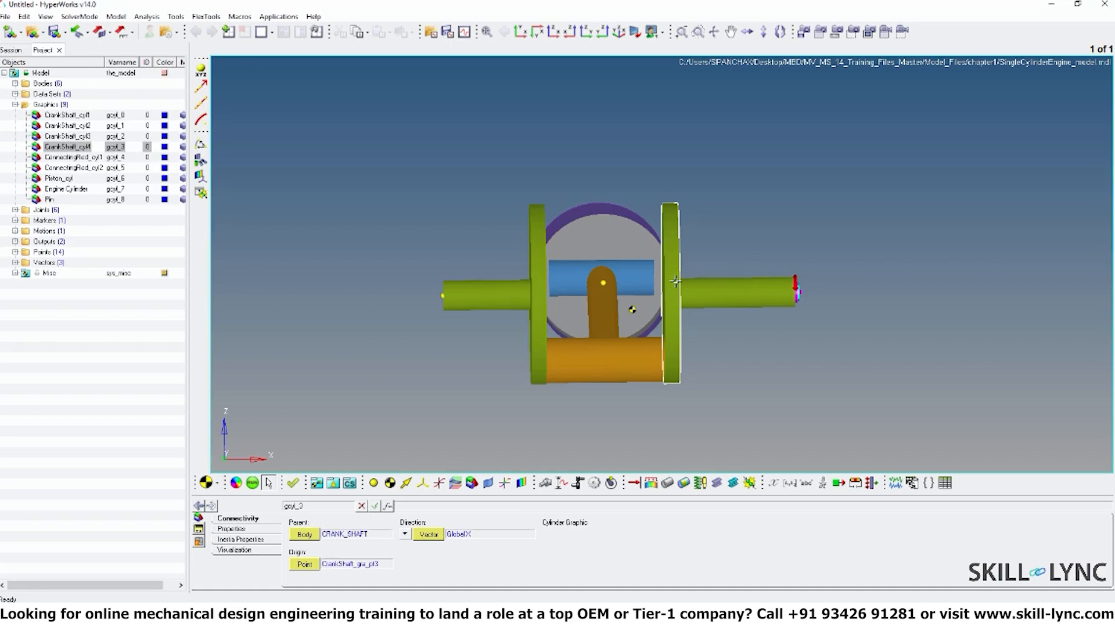
- Examine the connecting rod graphics ConnectingRod_cyl1 and ConnectingRod_cyl2 on the model
click(92, 158)
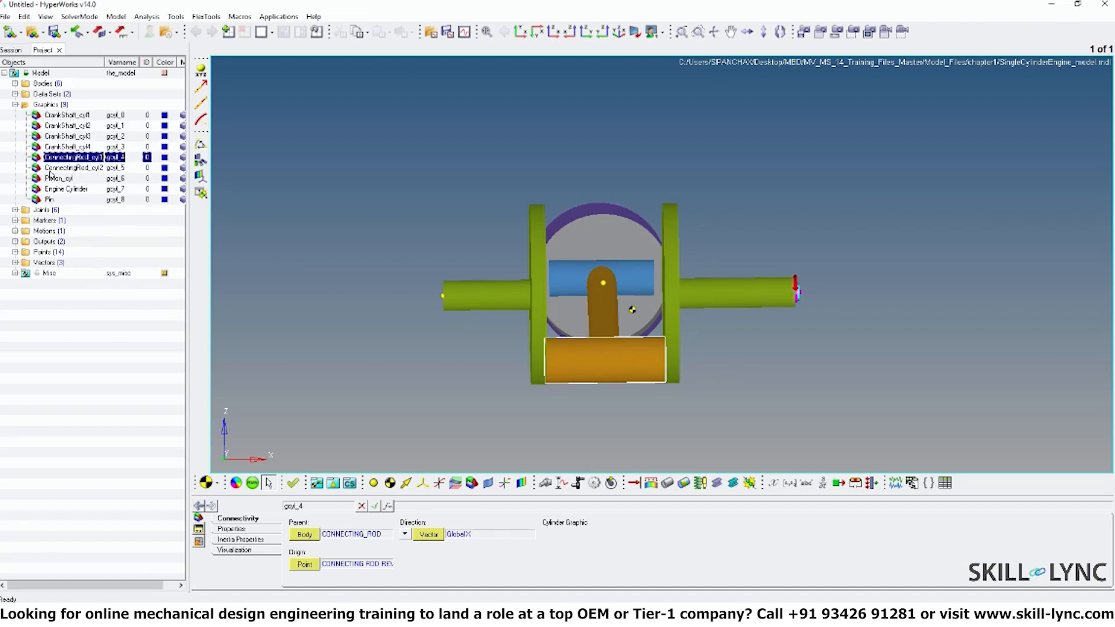
click(74, 168)
ctrl+drag(641, 385, 681, 438)
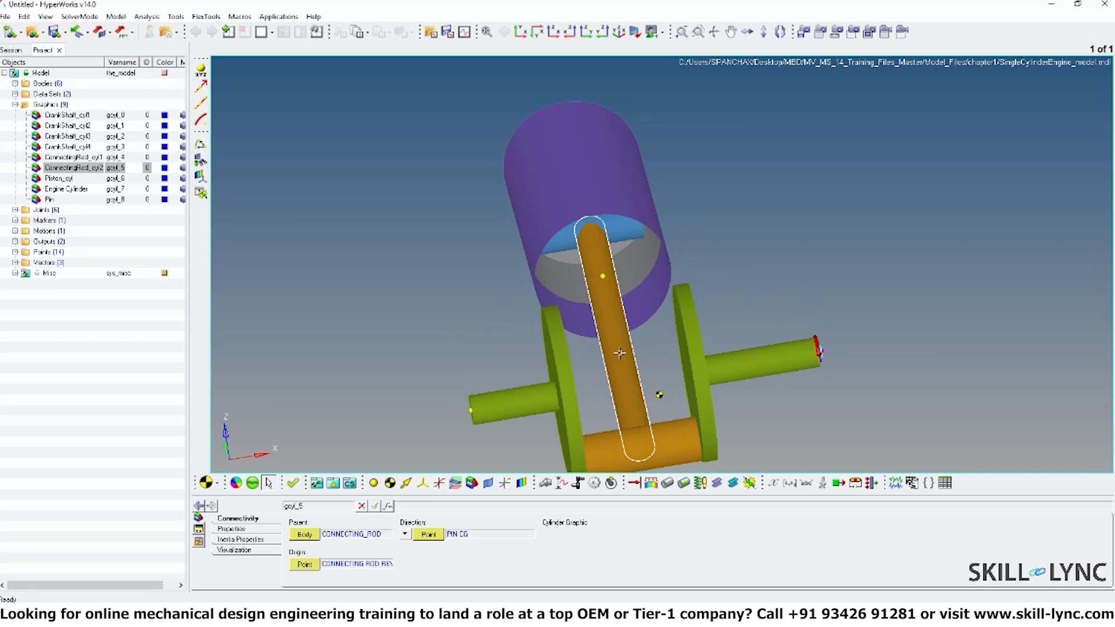
- Examine the Piston_cyl and Engine Cylinder graphics on the model
click(74, 179)
ctrl+drag(741, 327, 620, 269)
ctrl+scroll(611, 251, up, 2)
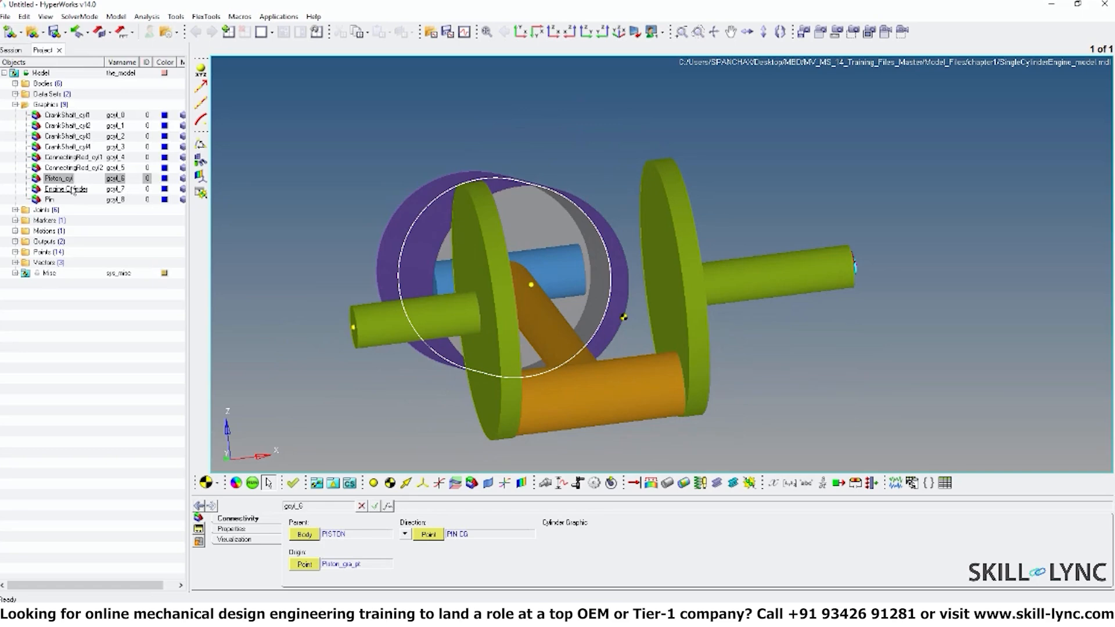
click(71, 188)
ctrl+drag(442, 145, 528, 243)
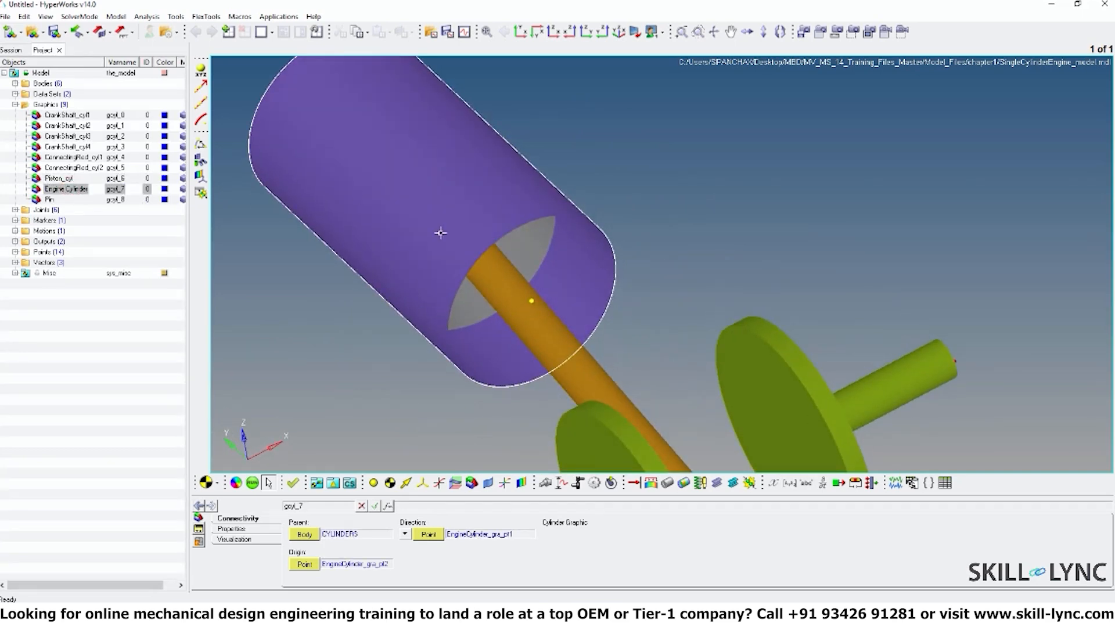
- Examine the Pin graphic on the model, and collapse the Graphics folder
click(49, 199)
ctrl+drag(633, 256, 697, 282)
ctrl+scroll(686, 328, down, 3)
ctrl+right_drag(714, 394, 655, 372)
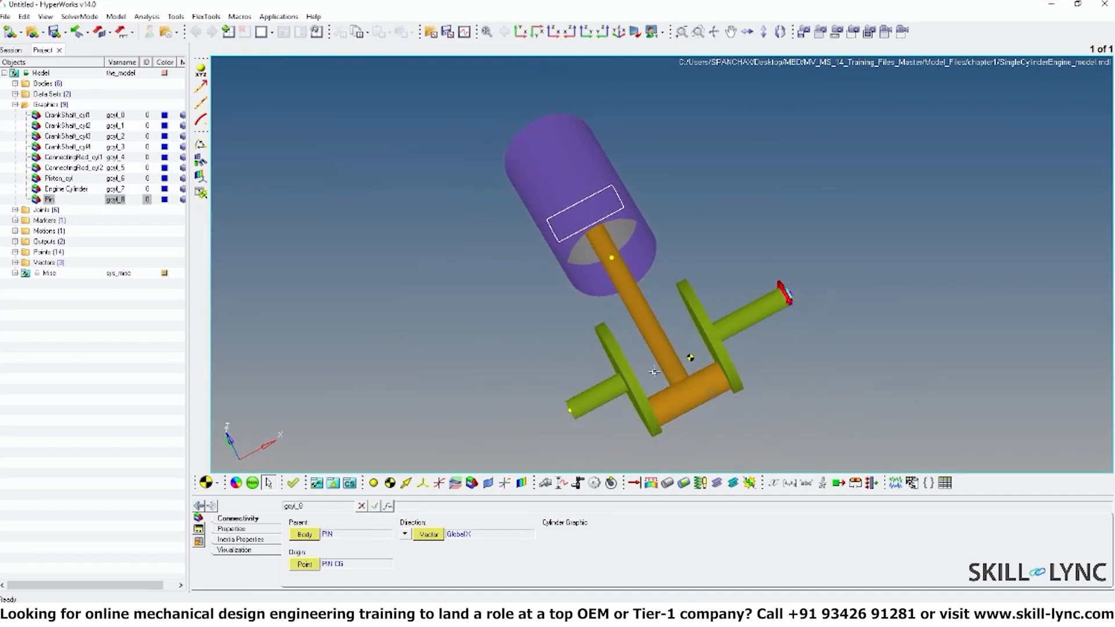
ctrl+drag(655, 372, 668, 362)
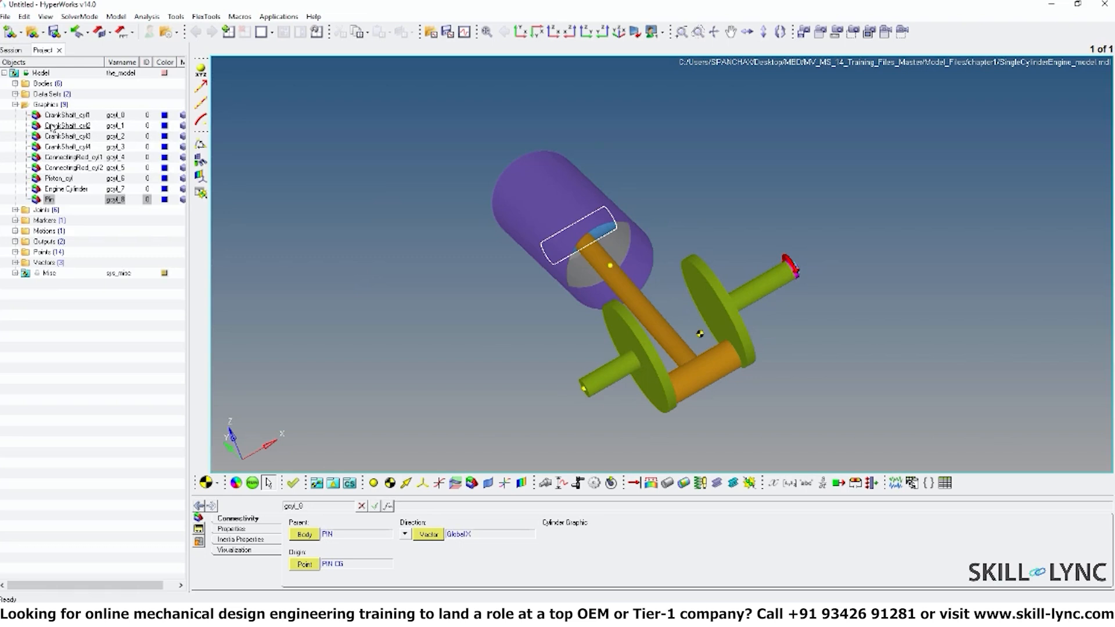
click(16, 105)
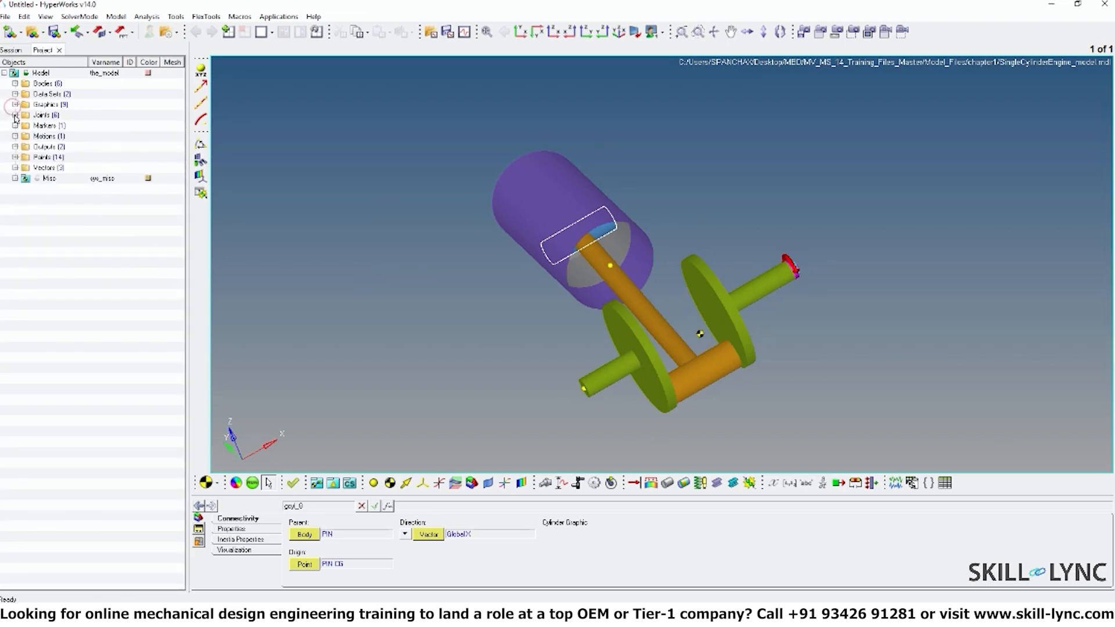
- Expand the Joints folder and examine the joint Cyl_Pin to Connecting rod on the shaded model
click(15, 115)
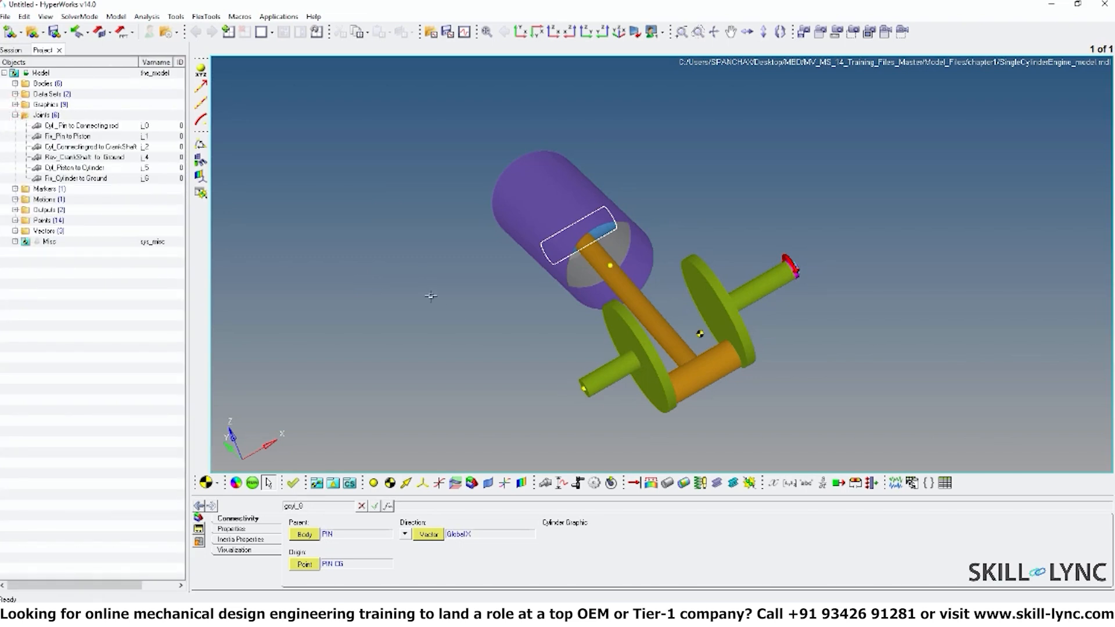
ctrl+drag(487, 333, 669, 390)
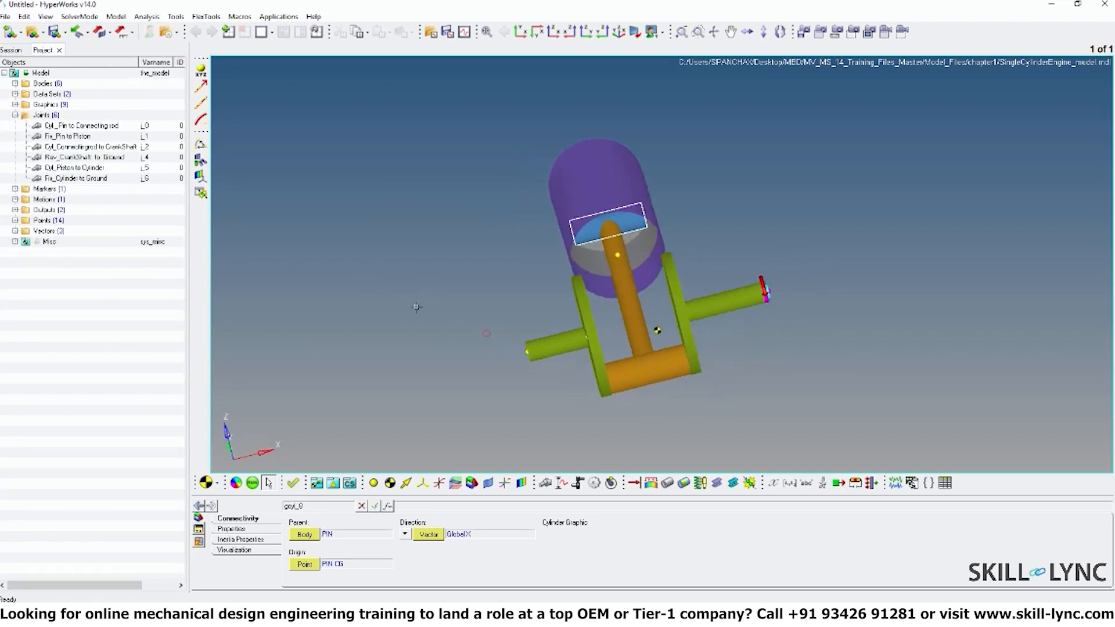
click(92, 125)
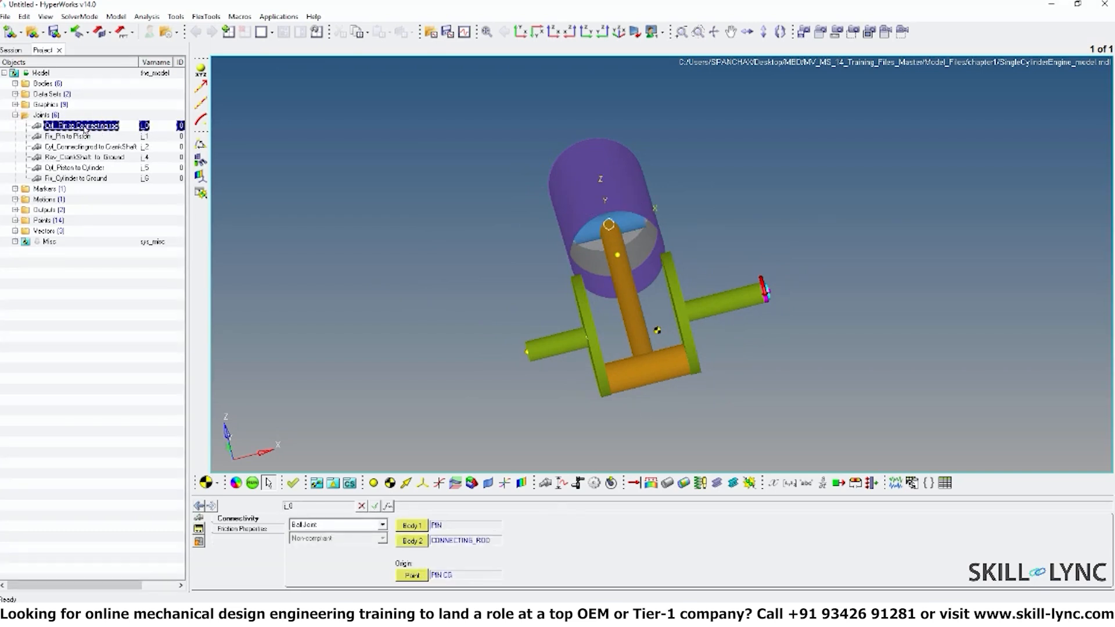
ctrl+drag(642, 261, 510, 265)
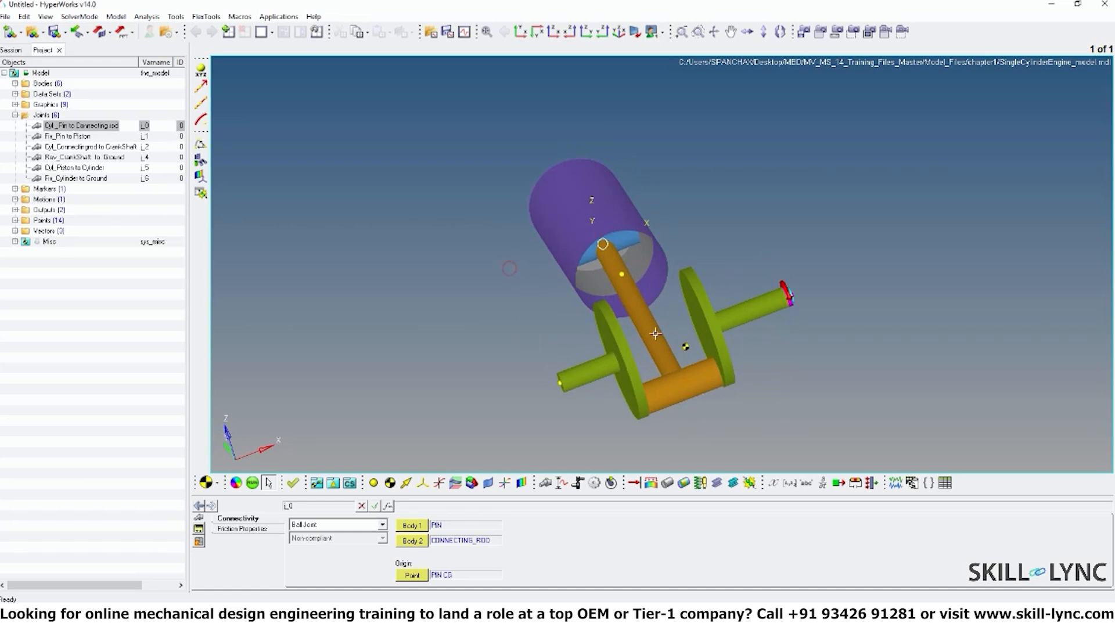
- Make all graphics of the model transparent, from the crankshaft to the pin
click(236, 483)
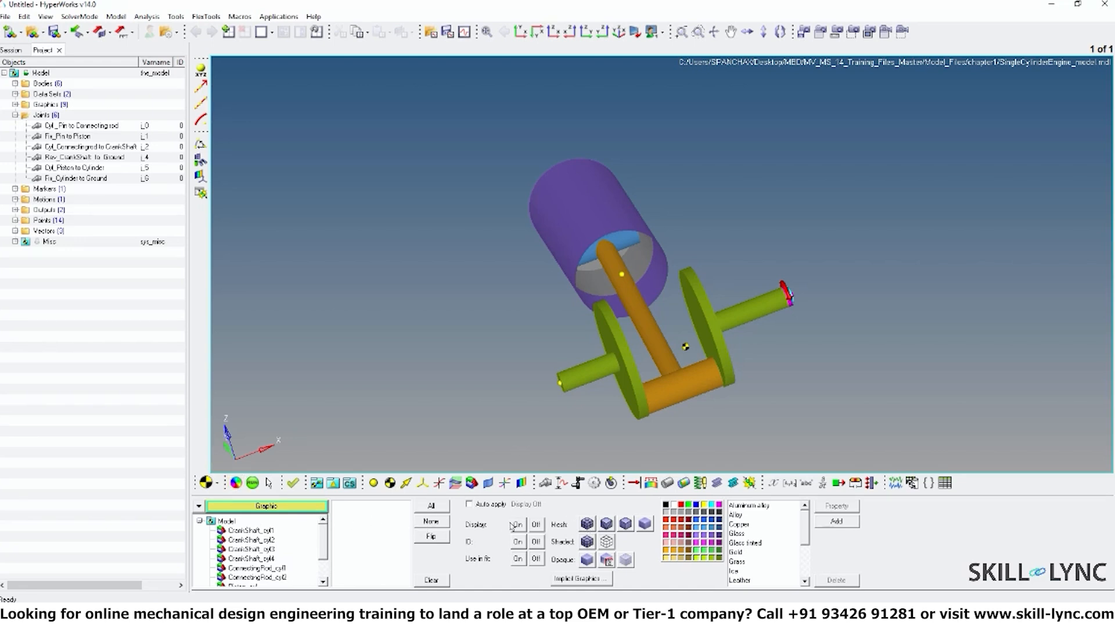
click(230, 522)
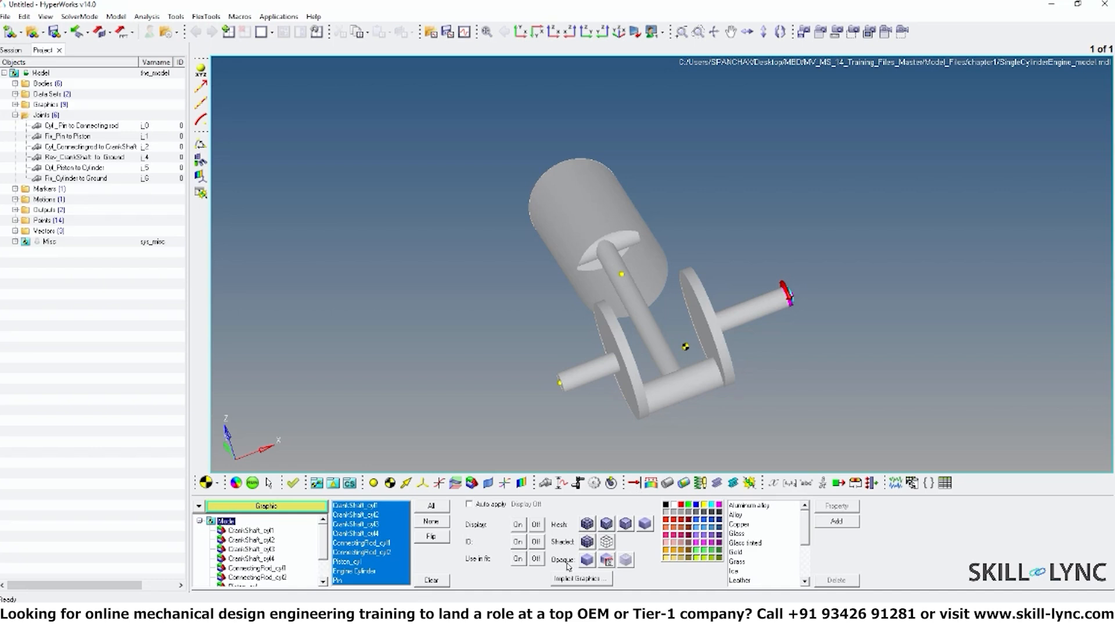
click(626, 560)
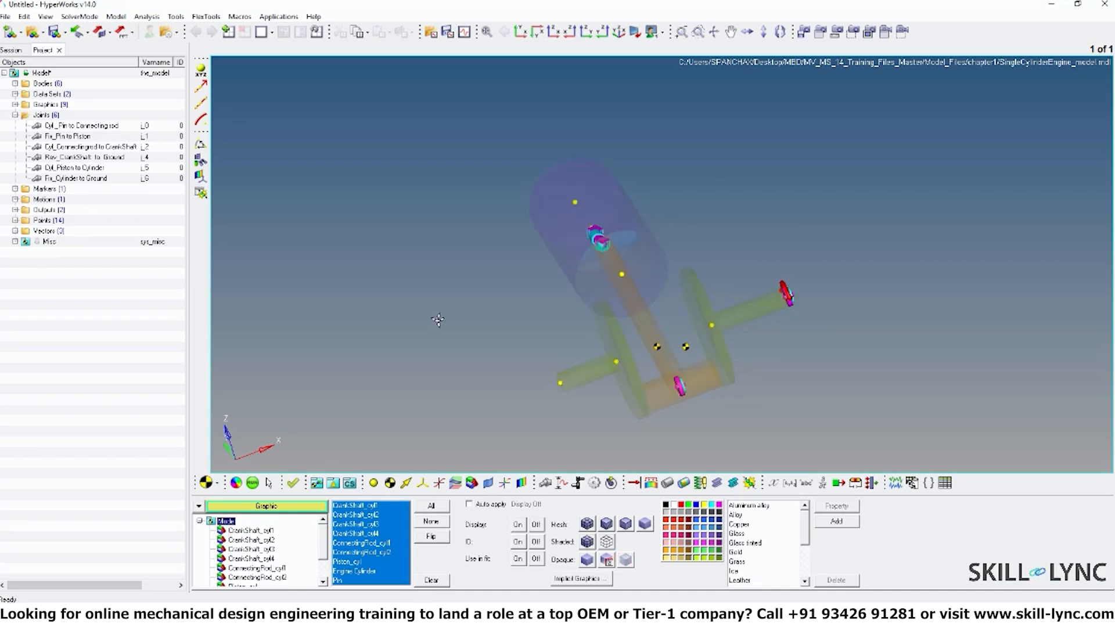
- Examine the joint Cyl_Pin to Connecting rod inside the transparent cylinder, including its type and connected bodies
scroll(585, 251, up, 2)
mouse_move(459, 284)
ctrl+mouse_down()
mouse_move(481, 349)
mouse_move(446, 341)
ctrl+mouse_up()
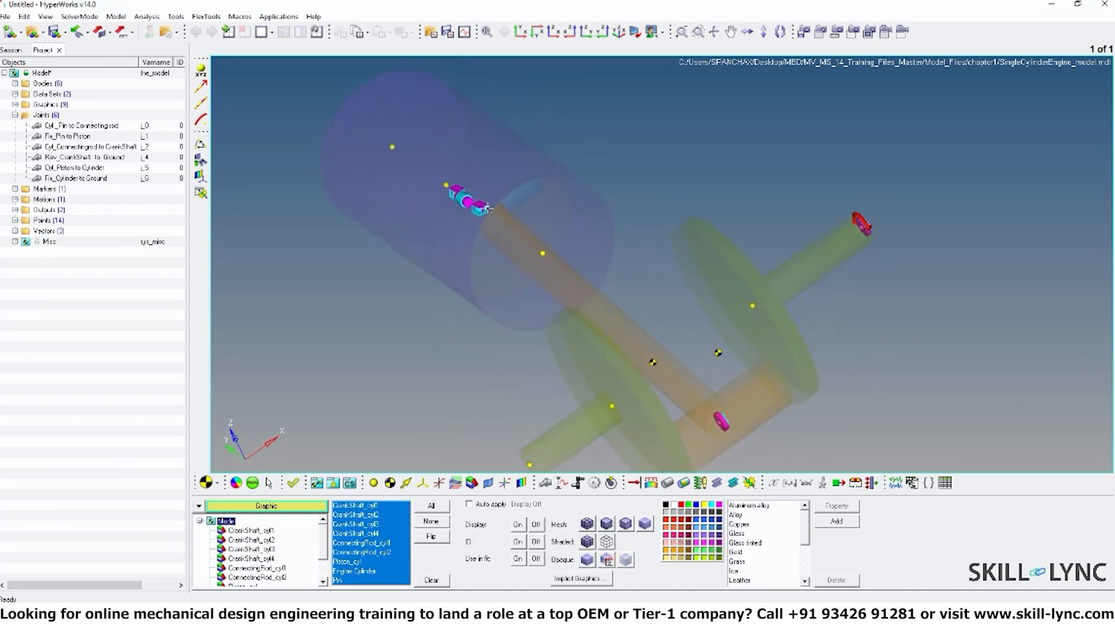
mouse_move(529, 341)
ctrl+mouse_down()
mouse_move(569, 389)
mouse_move(528, 345)
ctrl+mouse_up()
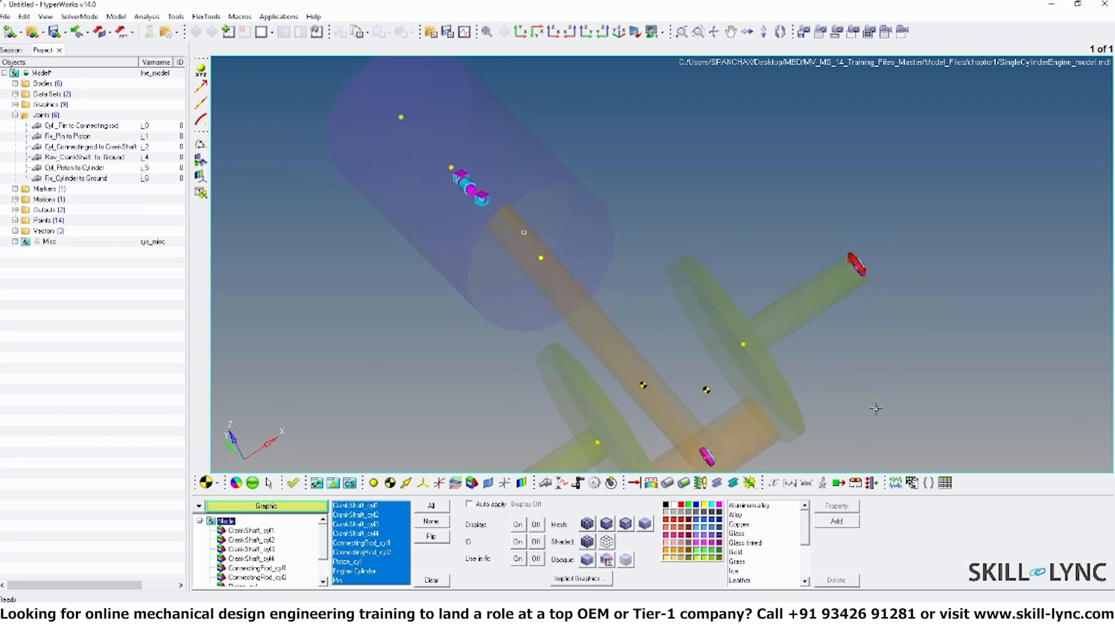
ctrl+right_drag(875, 408, 807, 380)
scroll(808, 388, down, 3)
mouse_move(389, 288)
ctrl+mouse_down()
mouse_move(333, 309)
mouse_move(359, 301)
mouse_move(485, 329)
ctrl+mouse_up()
click(84, 126)
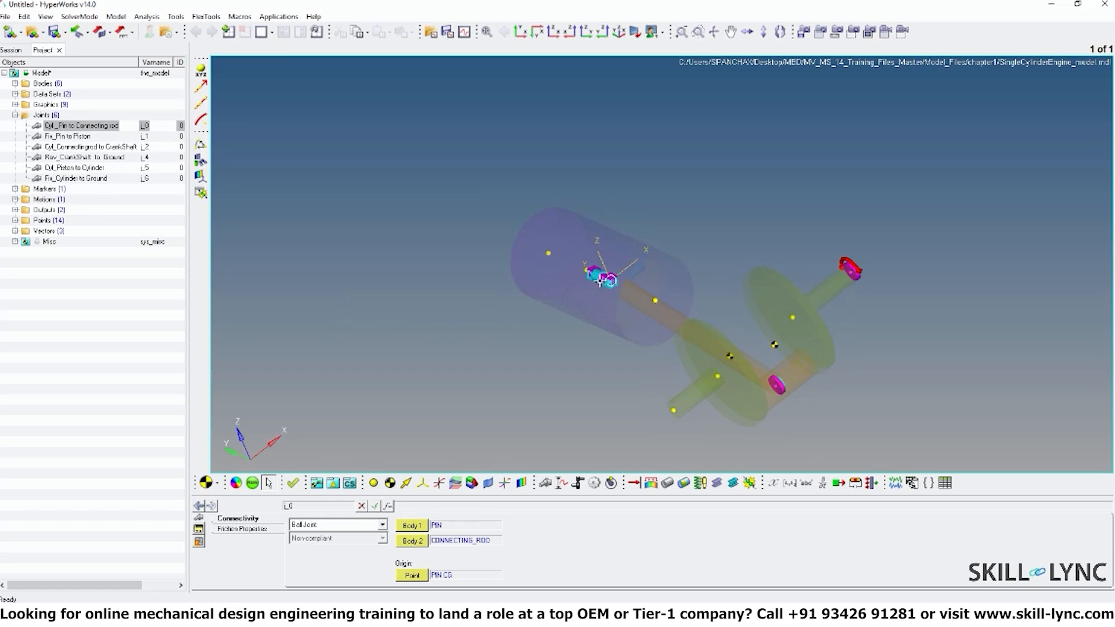
scroll(595, 283, up, 2)
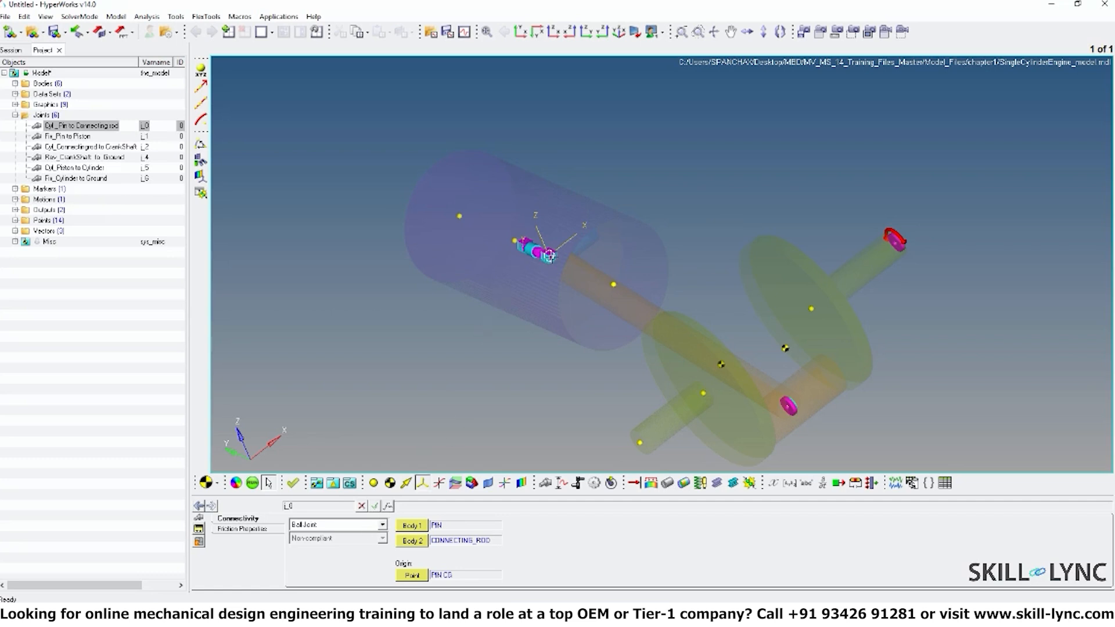
- Examine the joints Fix_Pin to Piston and Cyl_Connecting rod to CrankShaft, including their types, bodies and locations
click(75, 137)
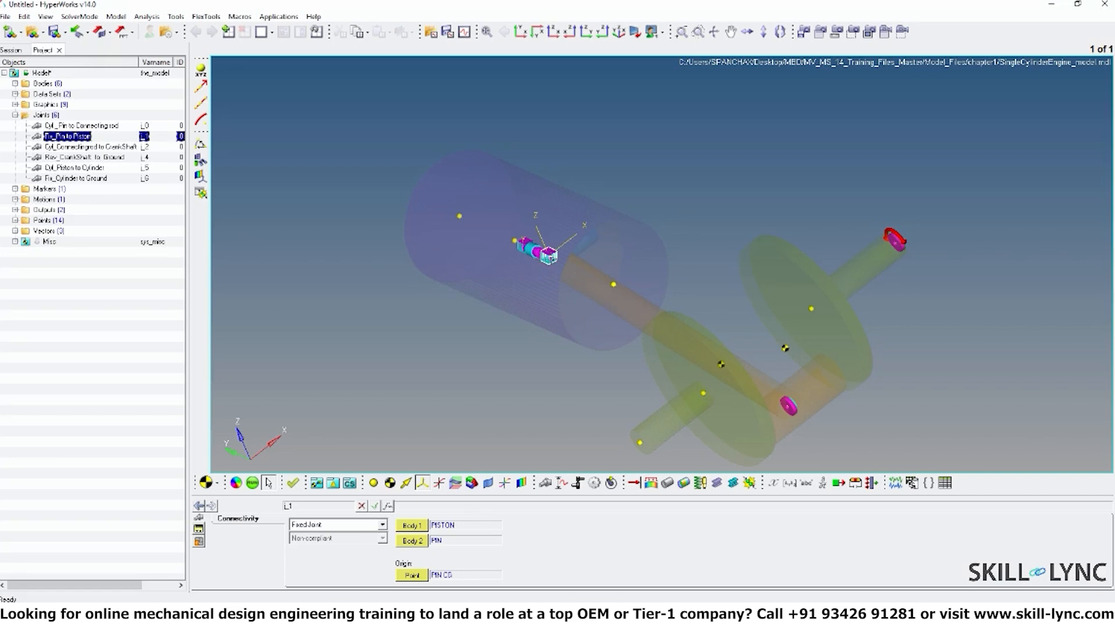
click(113, 147)
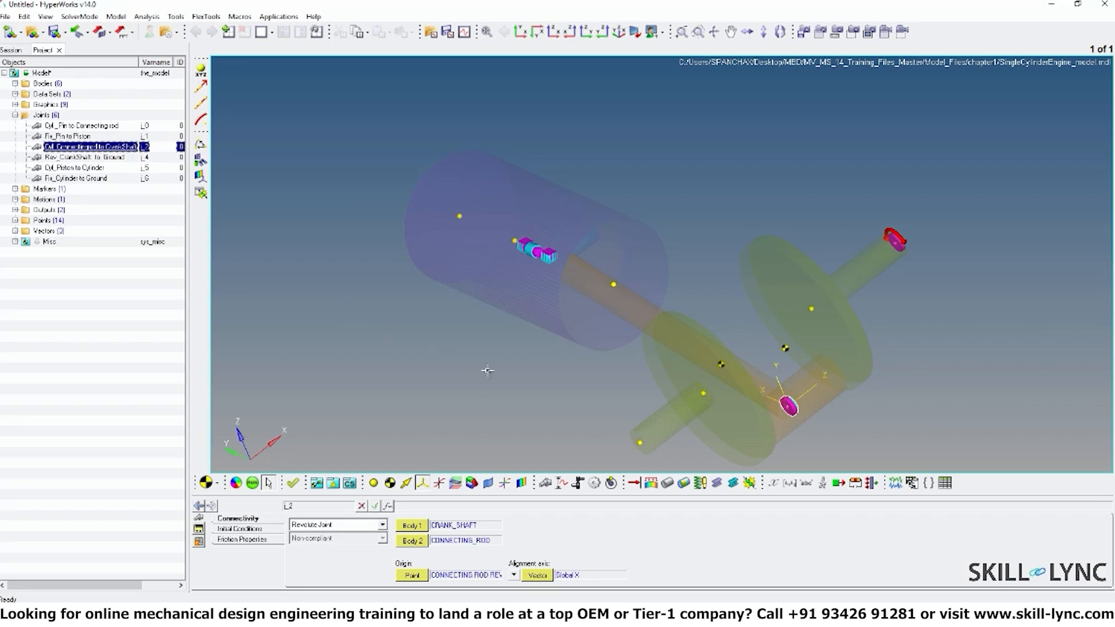
ctrl+drag(544, 388, 514, 384)
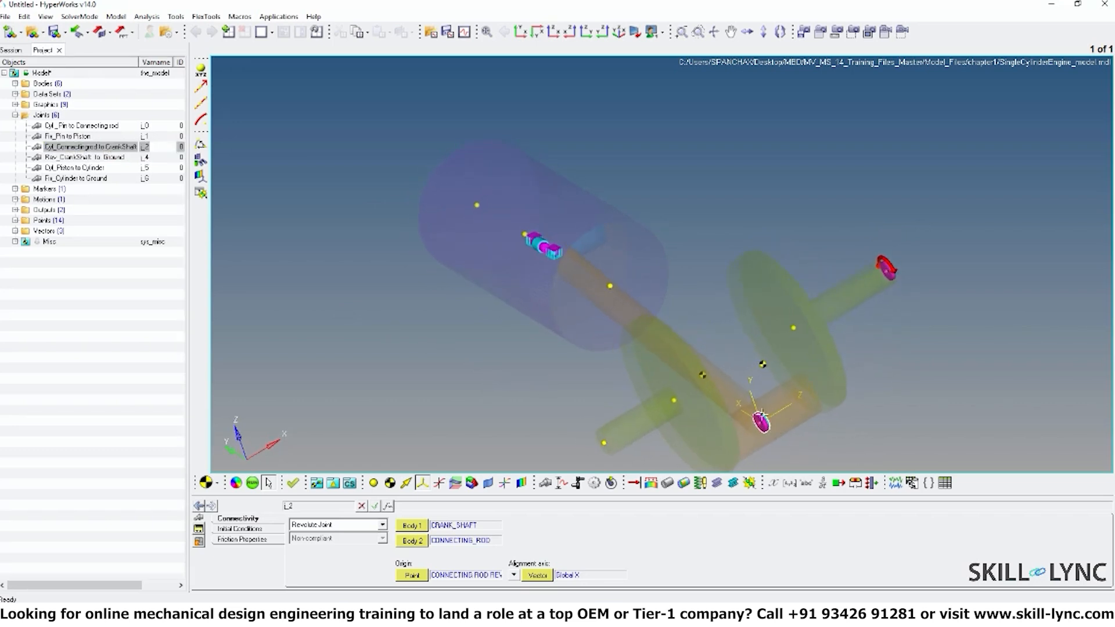
ctrl+right_drag(761, 417, 710, 362)
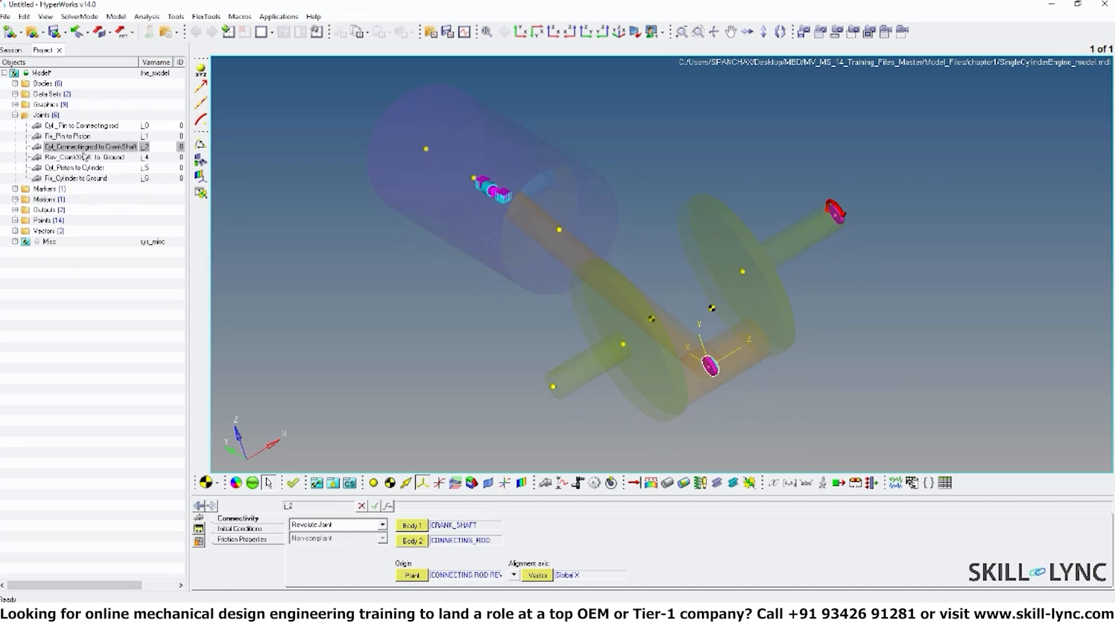
- Examine the joints Rev_CrankShaft to Ground and Cyl_Piston to Cylinder, including their connectivity and locations on the model
click(84, 158)
ctrl+drag(945, 319, 647, 347)
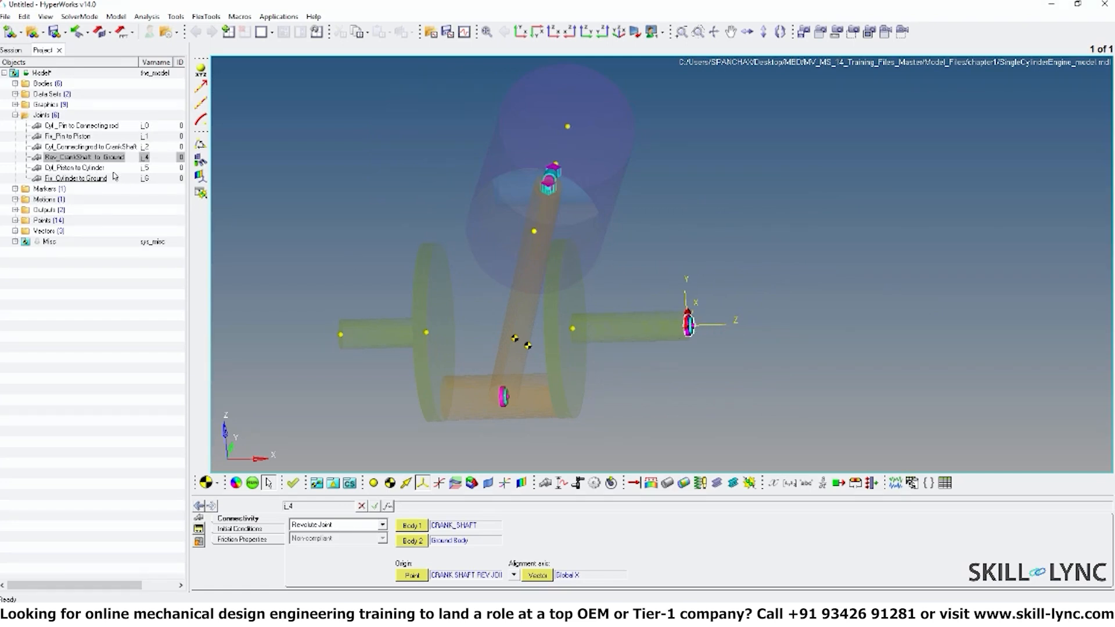
click(74, 168)
ctrl+drag(265, 223, 307, 208)
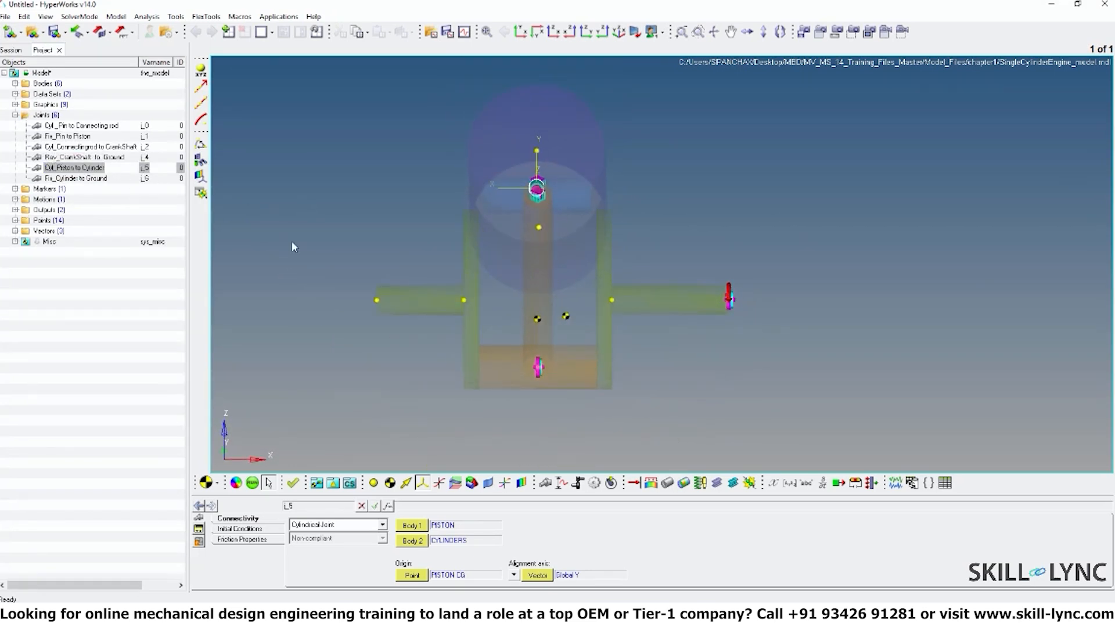
mouse_move(622, 312)
ctrl+mouse_down()
mouse_move(593, 276)
mouse_move(601, 317)
ctrl+mouse_up()
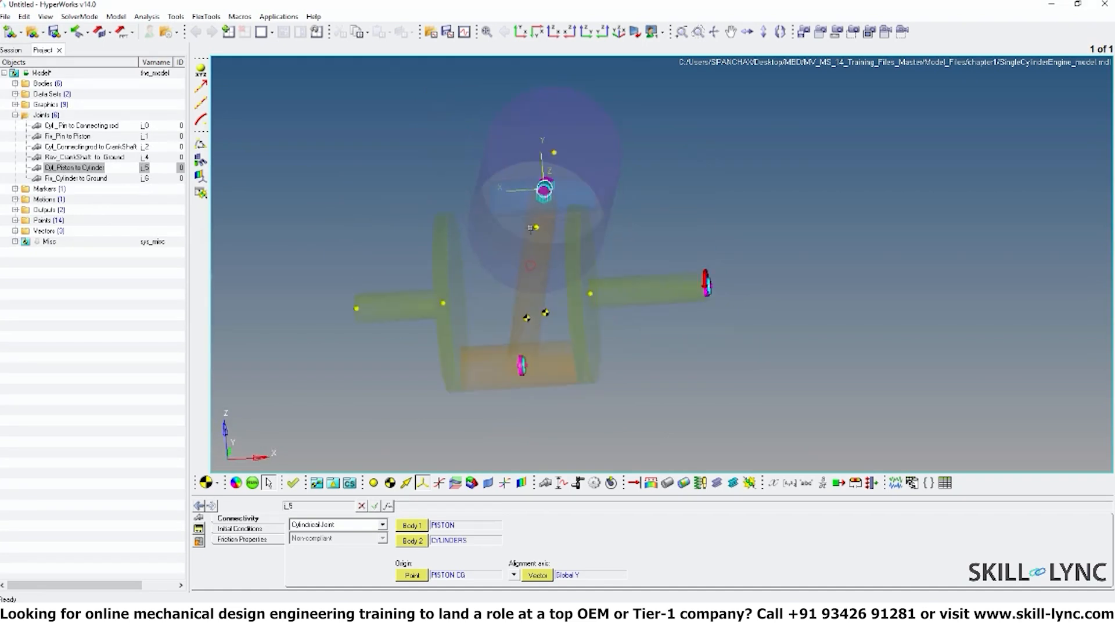
ctrl+scroll(530, 265, up, 3)
ctrl+right_drag(404, 130, 511, 230)
ctrl+scroll(510, 230, up, 3)
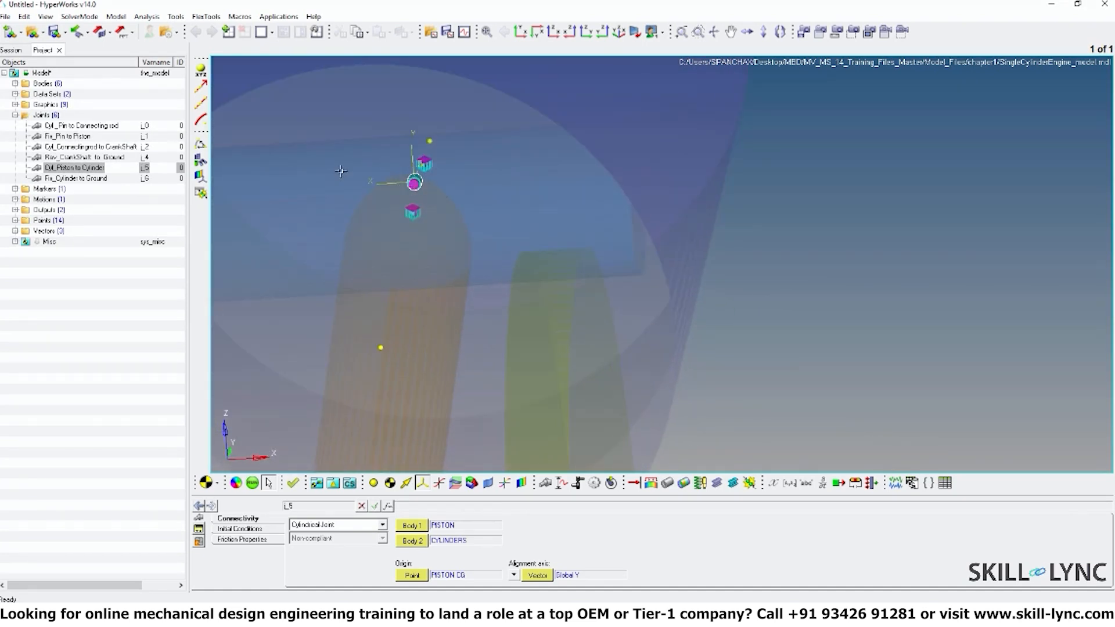
- Examine the joint Fix_Cylinder to Ground on the model, and collapse the Joints folder
click(76, 178)
ctrl+right_drag(356, 322, 529, 341)
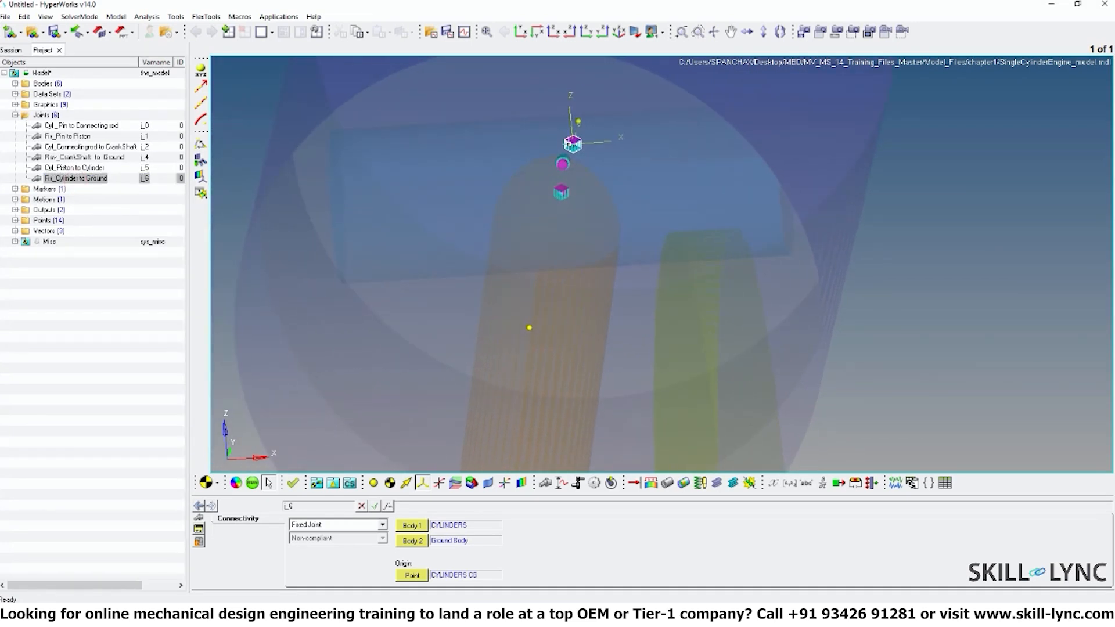
ctrl+scroll(630, 220, down, 6)
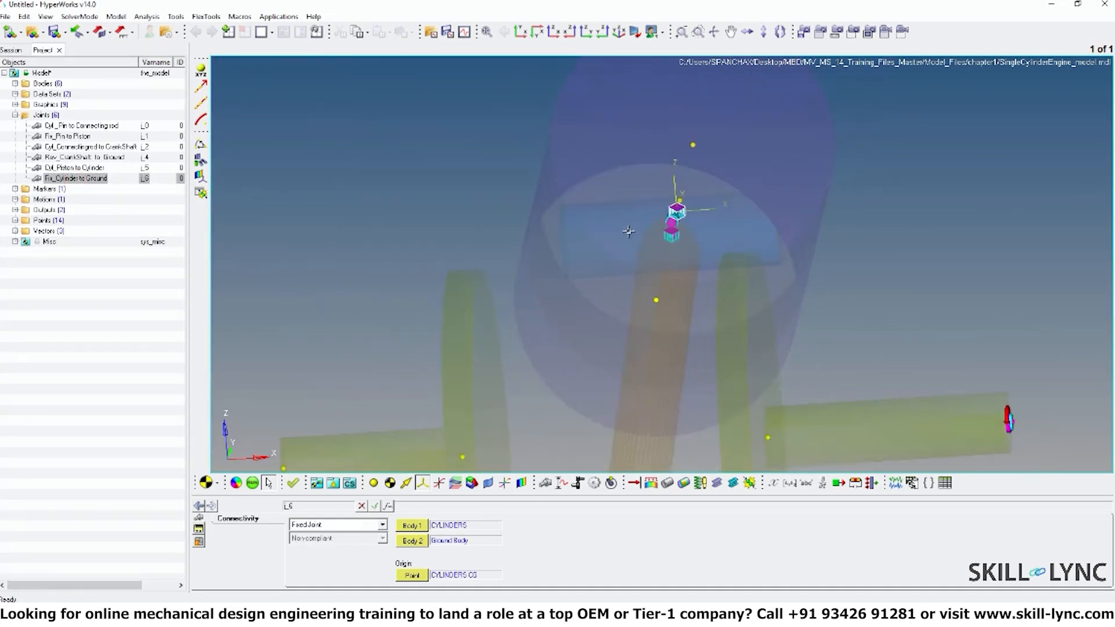
ctrl+drag(855, 316, 697, 324)
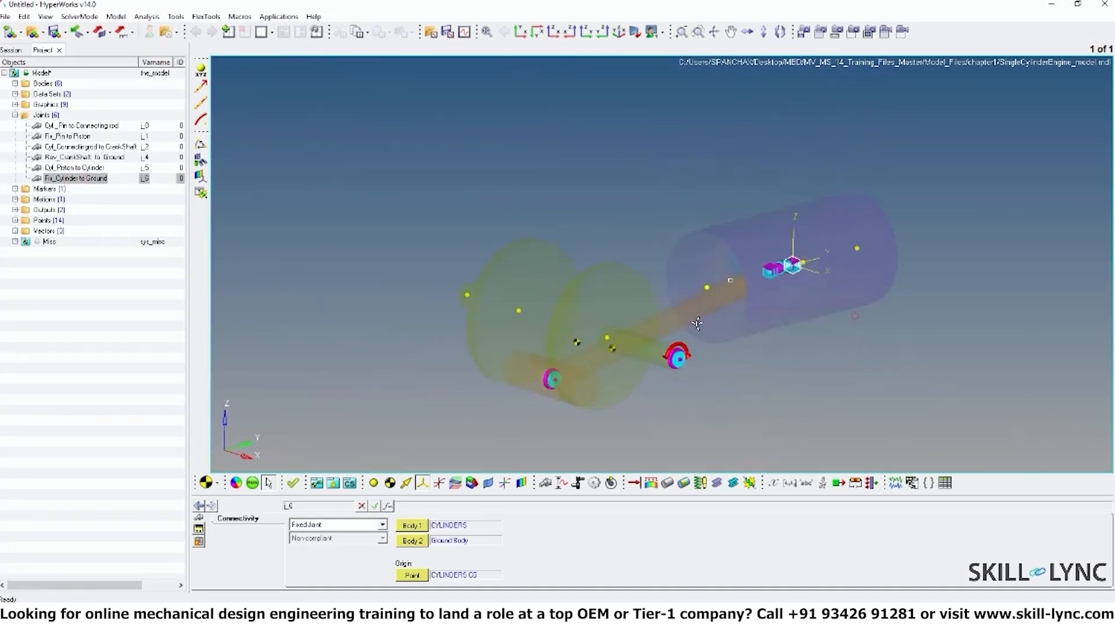
click(15, 115)
- Expand the Markers folder, examine the Global Frame marker's properties, and collapse the folder
click(15, 126)
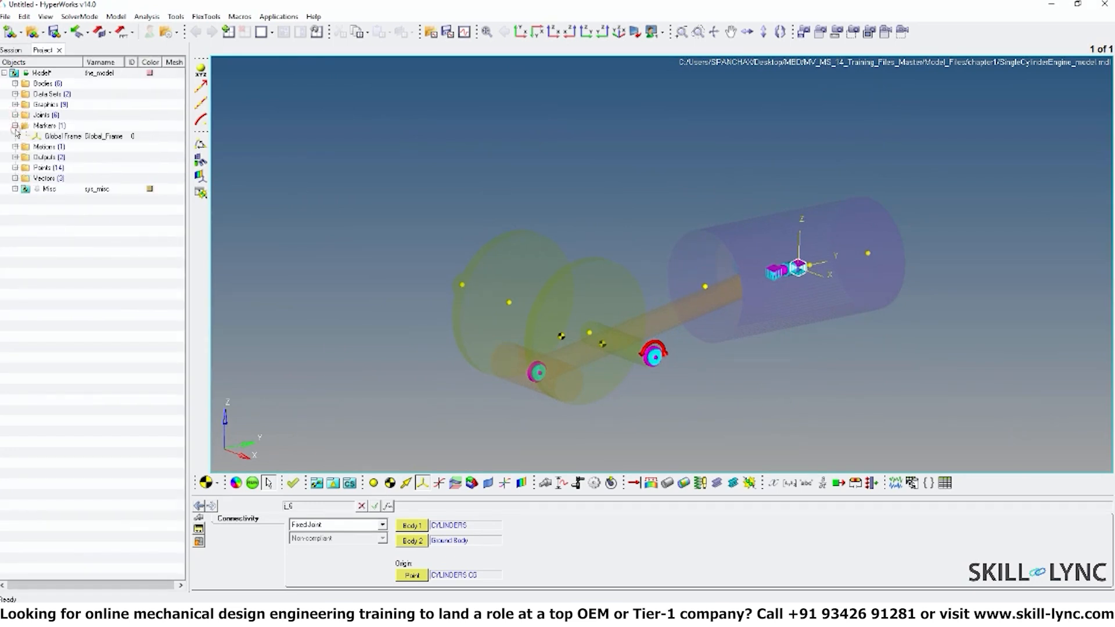
click(56, 137)
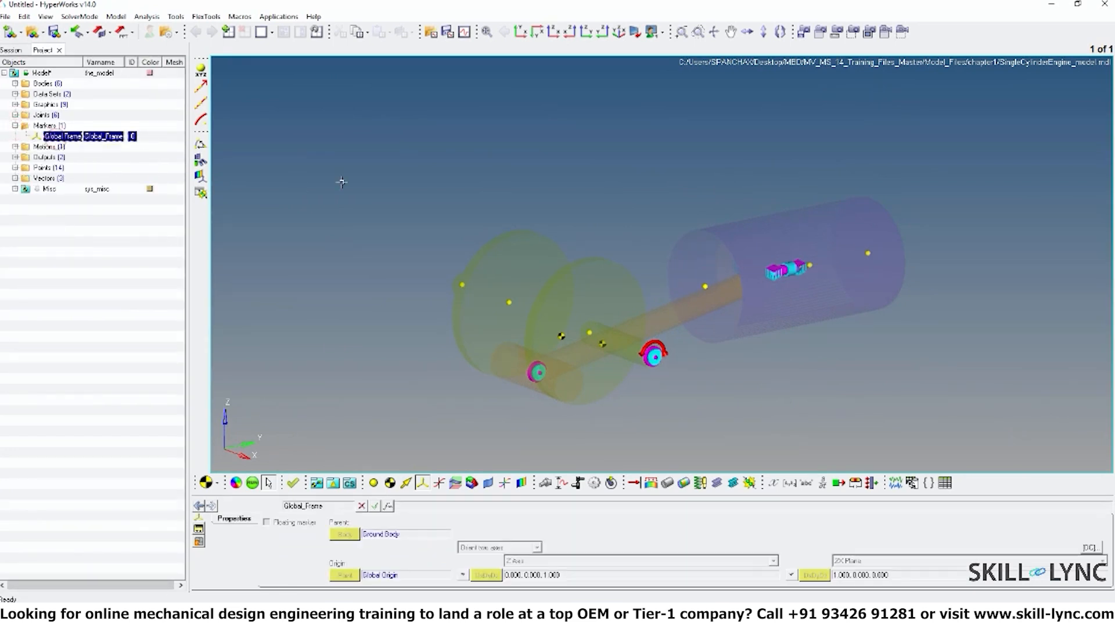
ctrl+drag(341, 181, 345, 201)
click(80, 139)
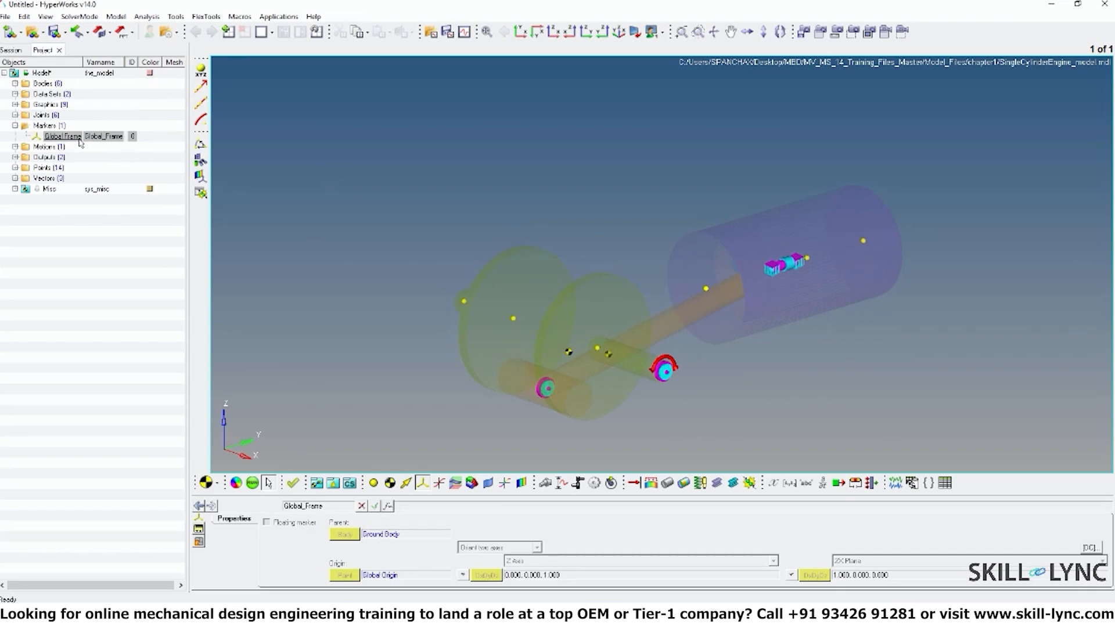
click(15, 126)
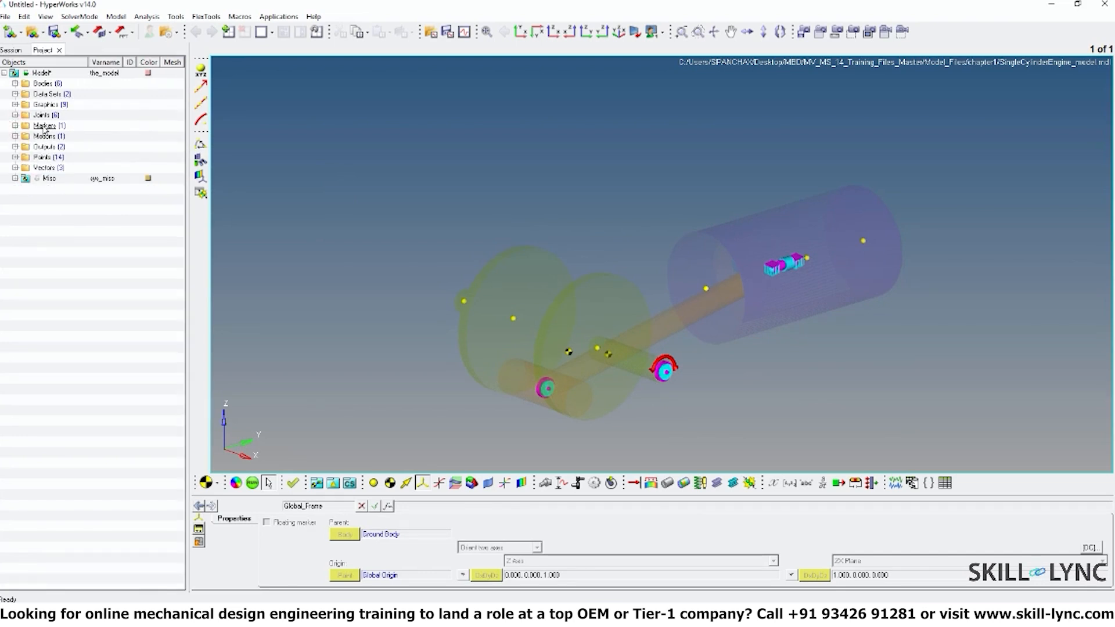
- Expand the Motions folder and examine the CrankShaft Rotation motion at the end of the crankshaft
click(15, 137)
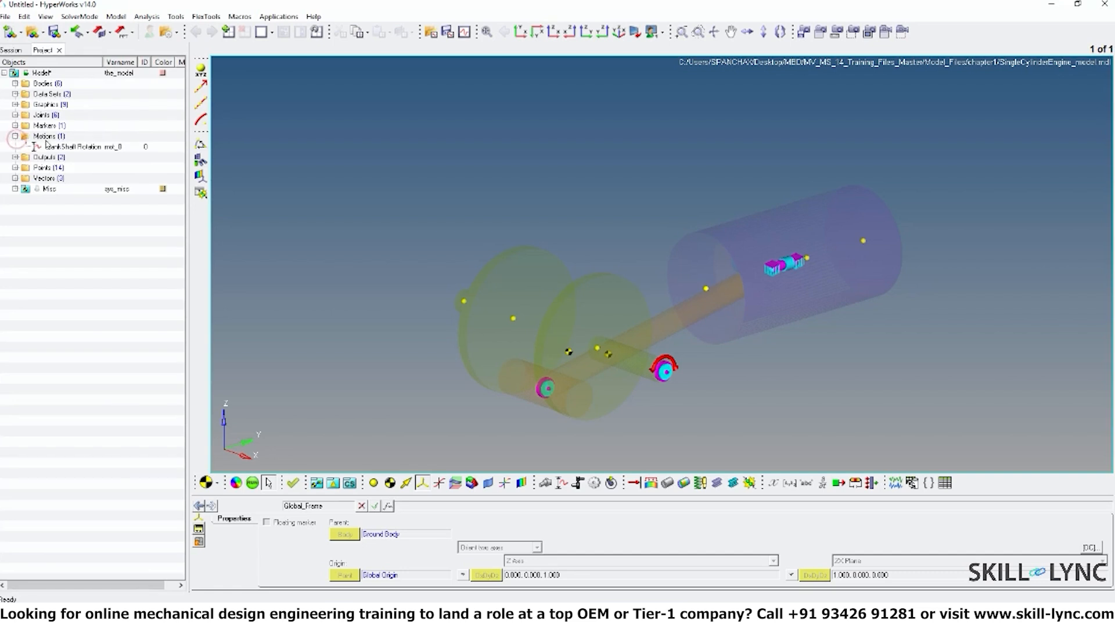
click(75, 150)
ctrl+drag(312, 291, 572, 414)
ctrl+scroll(723, 331, up, 6)
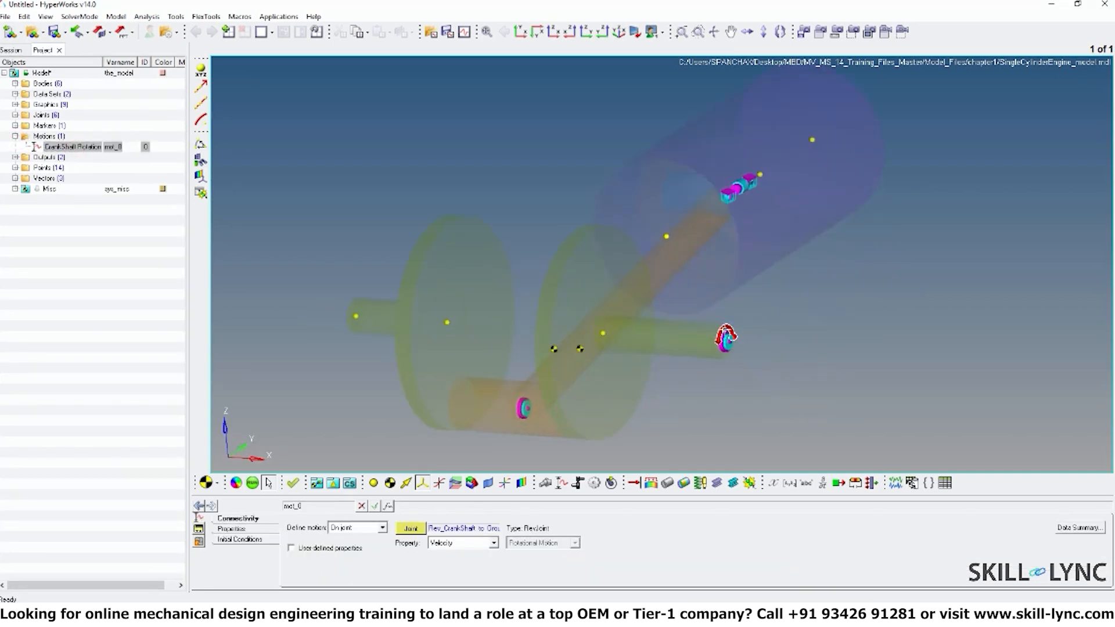
ctrl+right_drag(613, 310, 627, 376)
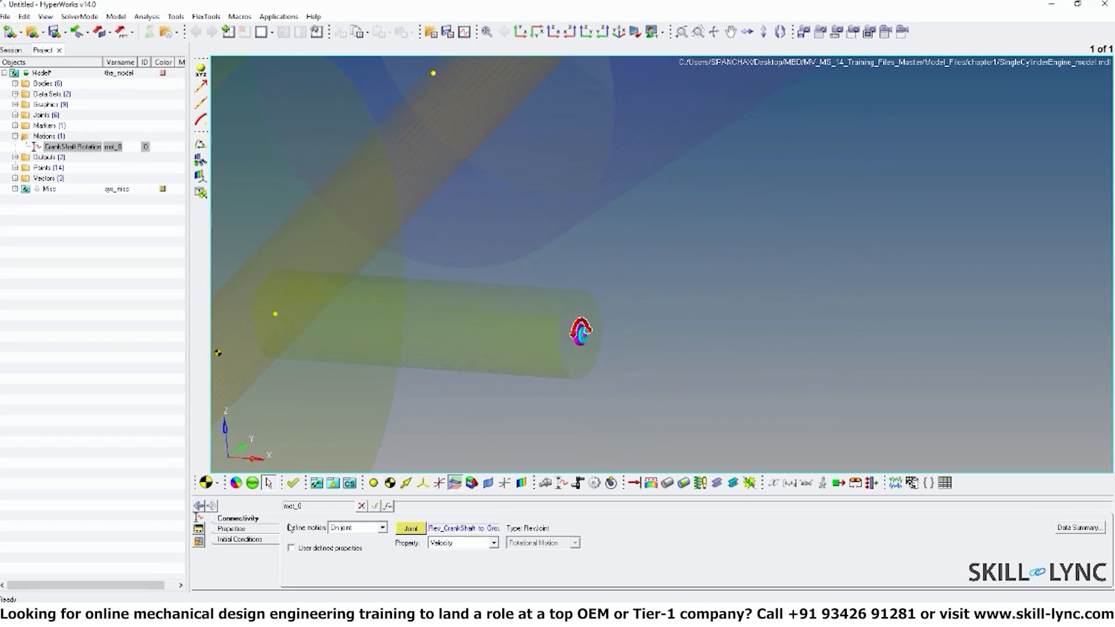
- Review the available ways of defining the CrankShaft Rotation motion, keeping it defined on a joint
click(354, 531)
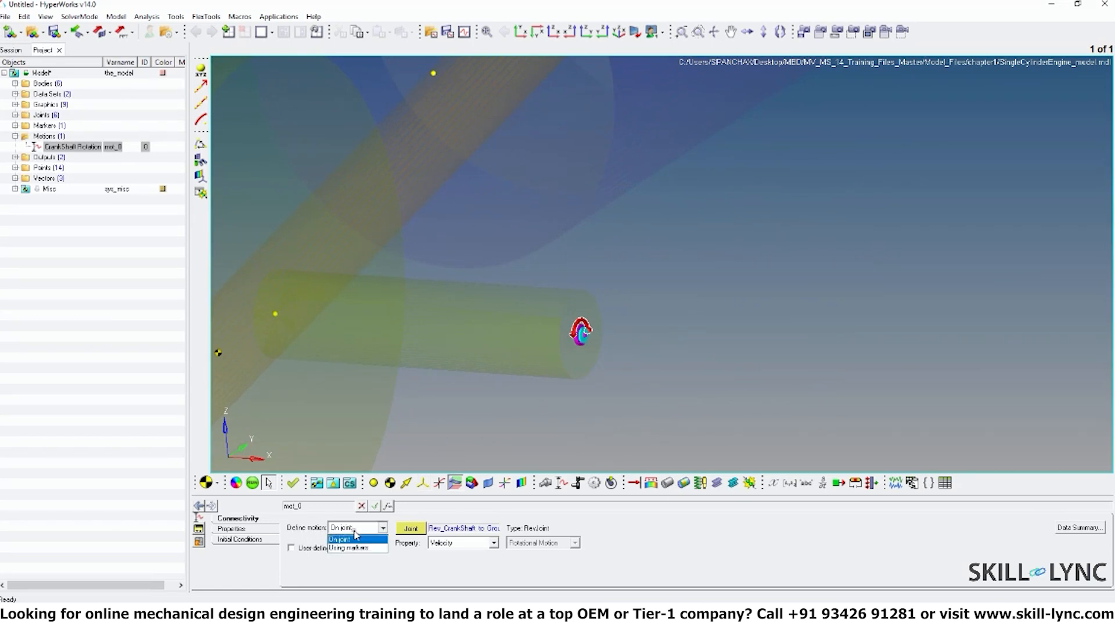
click(554, 422)
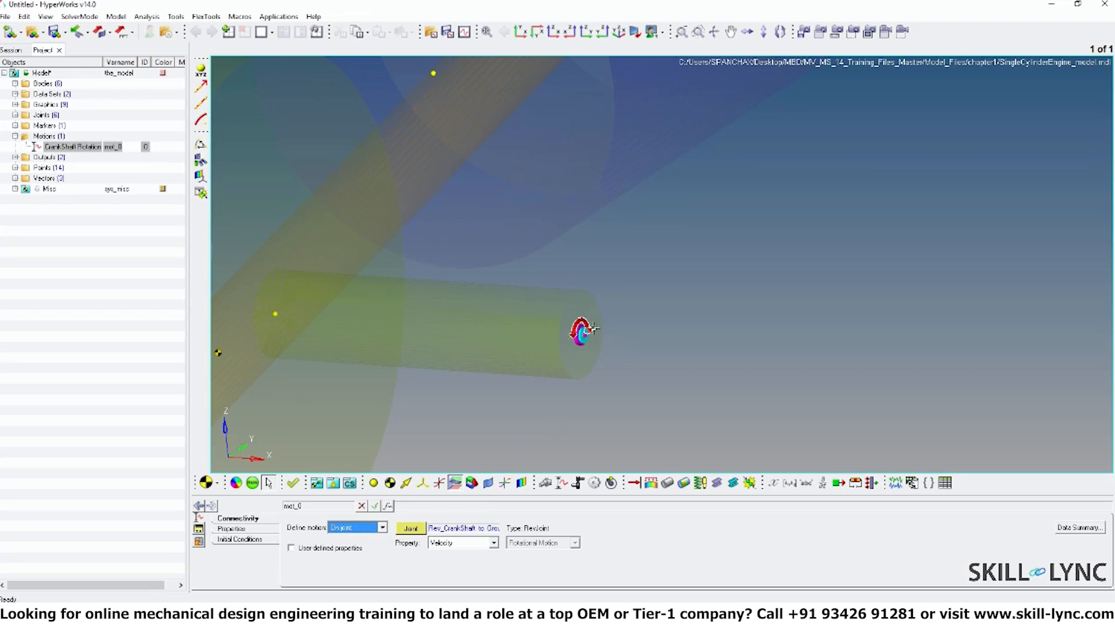
ctrl+right_drag(720, 339, 741, 326)
ctrl+scroll(684, 334, down, 3)
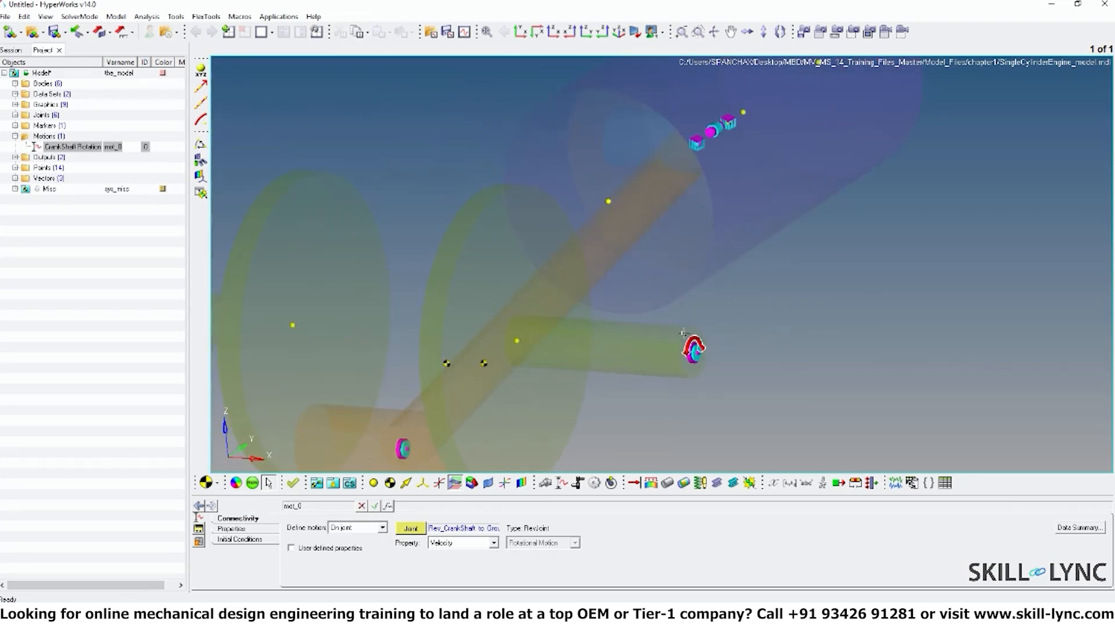
scroll(738, 343, down, 4)
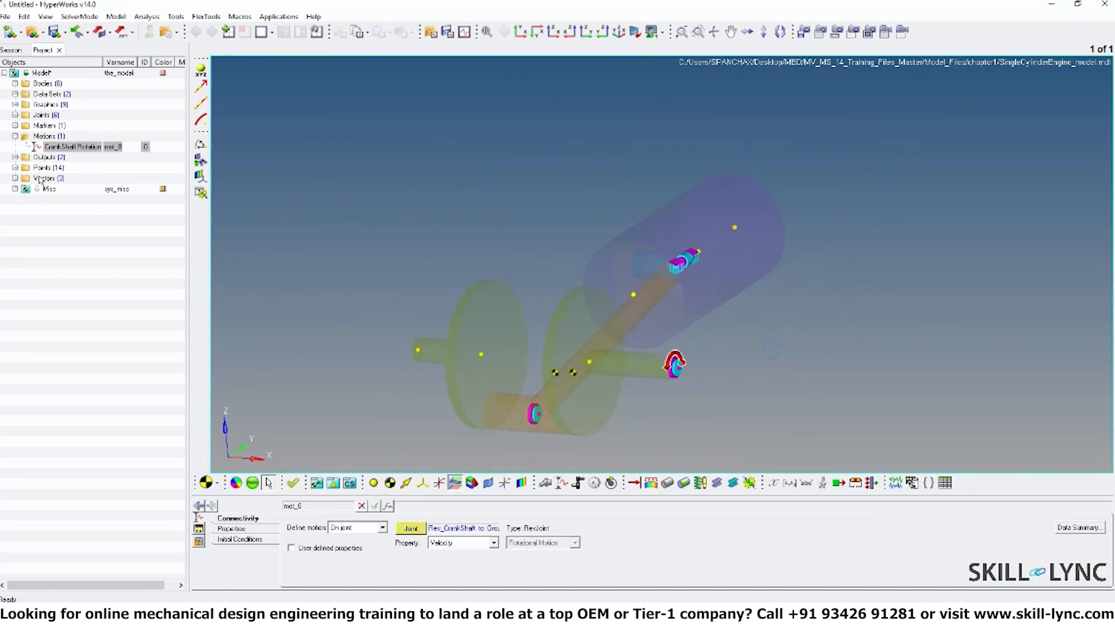
- Expand the Outputs folder and examine the Piston Motion and CrankShaft rotation output definitions
click(16, 157)
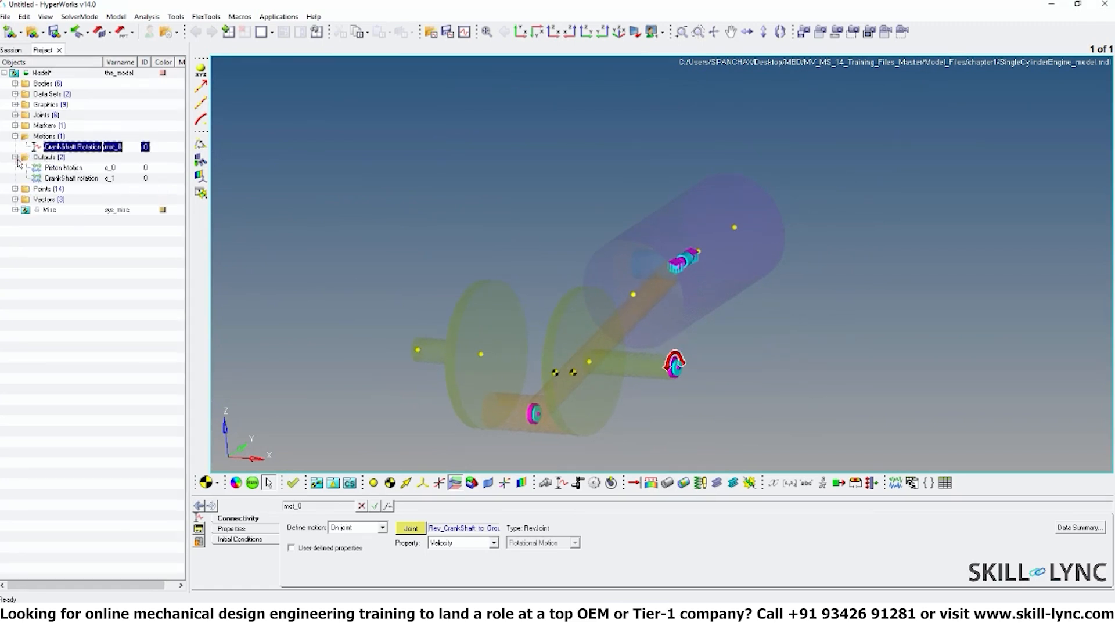
click(58, 169)
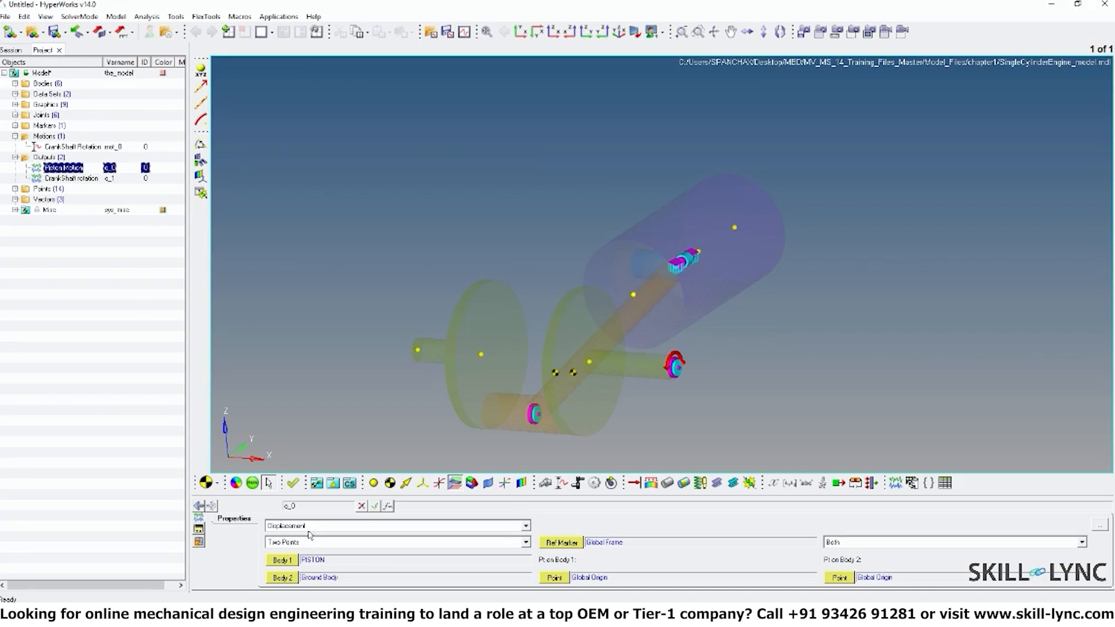
click(61, 178)
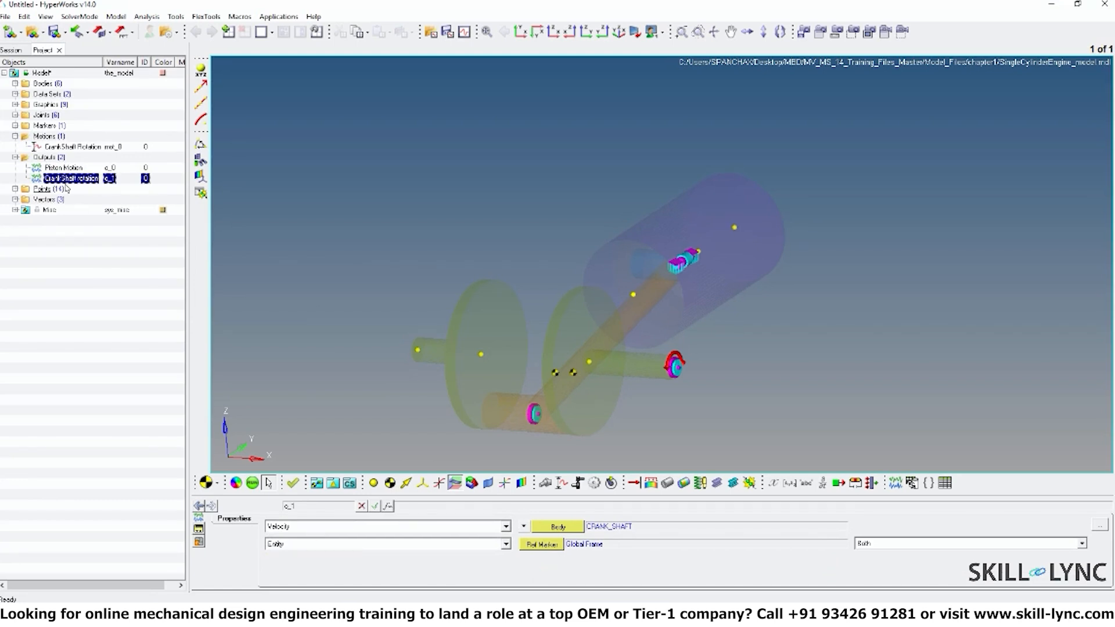
- Expand the Motions folder and review the connectivity and properties of the CrankShaft Rotation motion, including its linear value
mouse_move(367, 264)
ctrl+mouse_down()
mouse_move(434, 271)
mouse_move(359, 267)
ctrl+mouse_up()
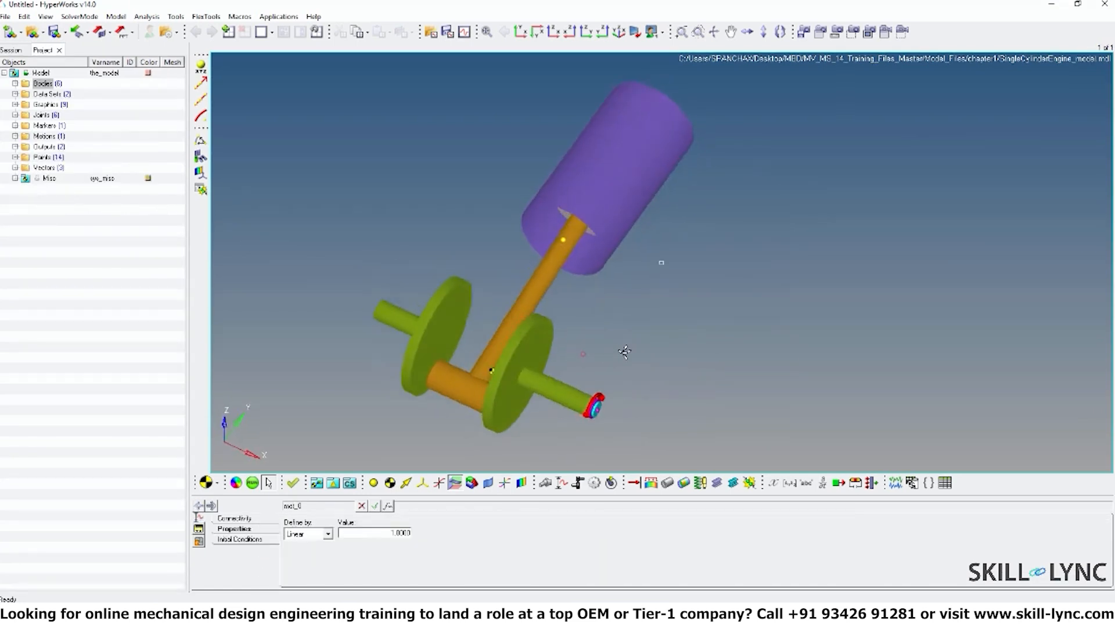
ctrl+drag(615, 354, 749, 378)
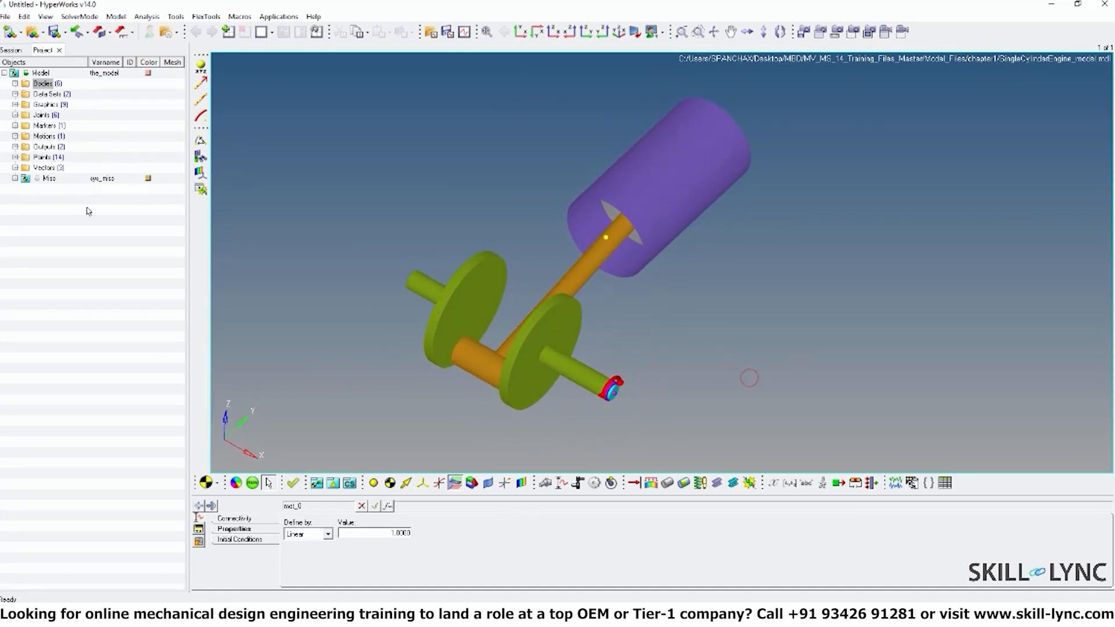
click(46, 139)
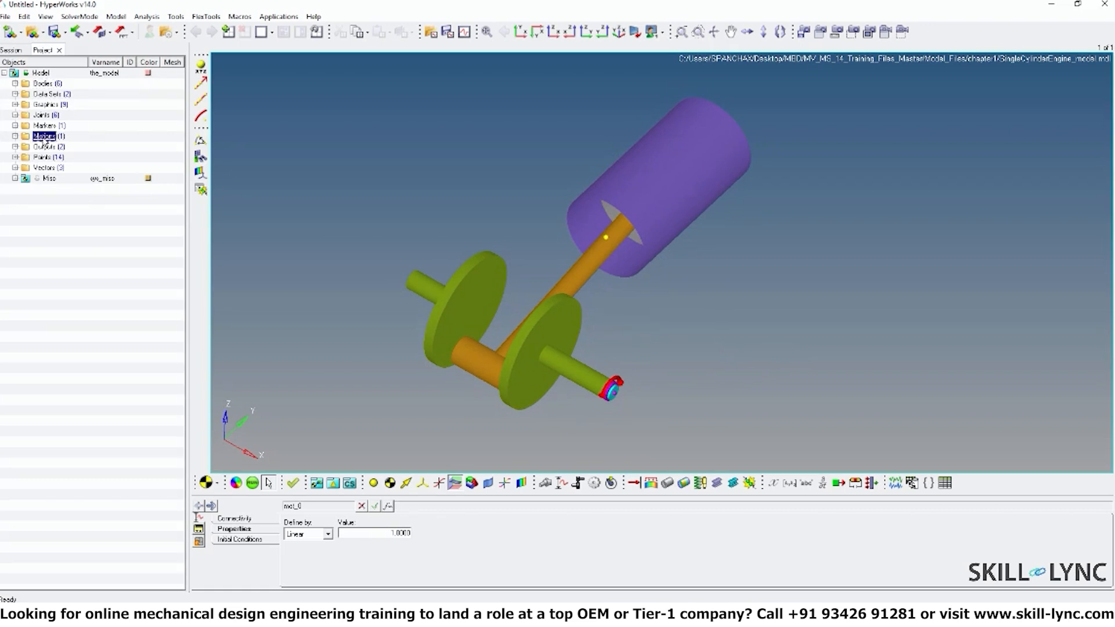
click(16, 137)
click(64, 147)
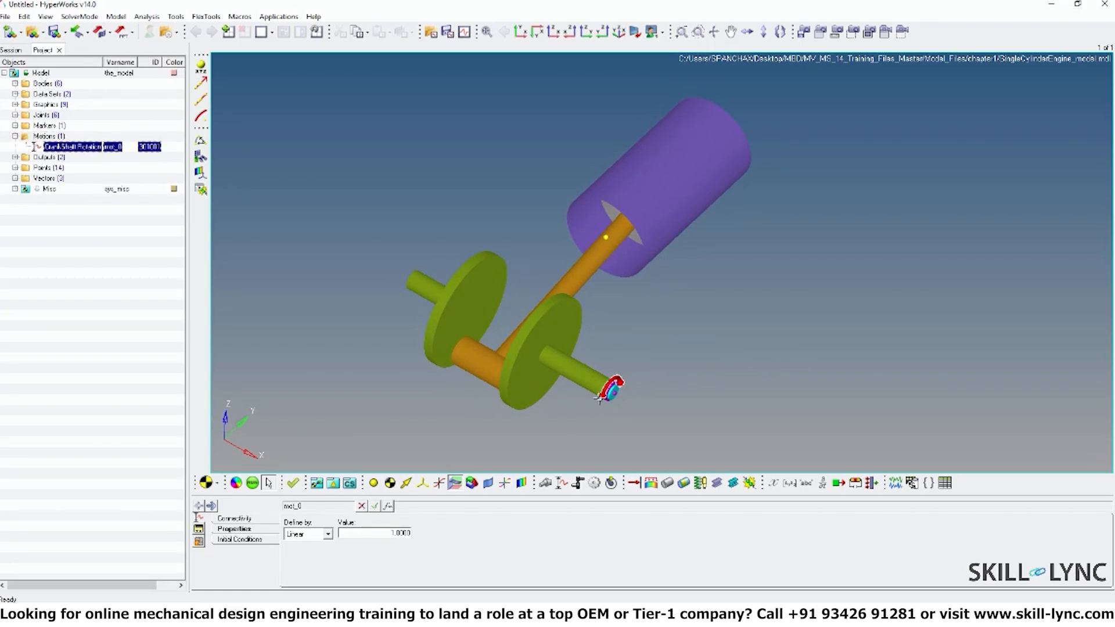
click(230, 518)
click(233, 529)
double_click(383, 534)
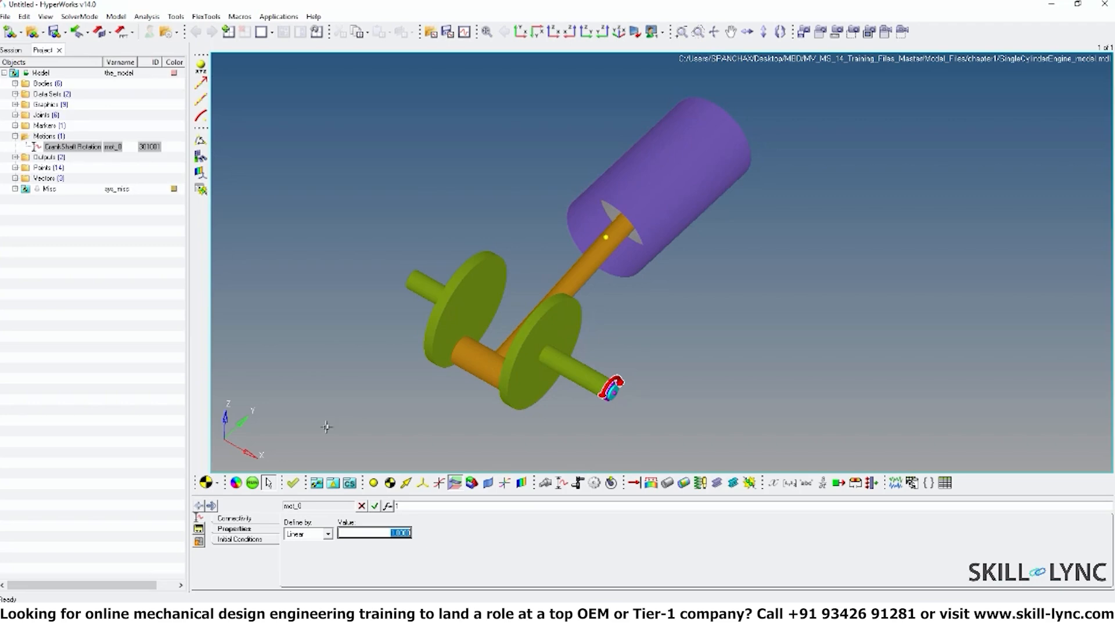
- Run the transient MotionSolve simulation of the current model and play the resulting animation beside the model
click(252, 483)
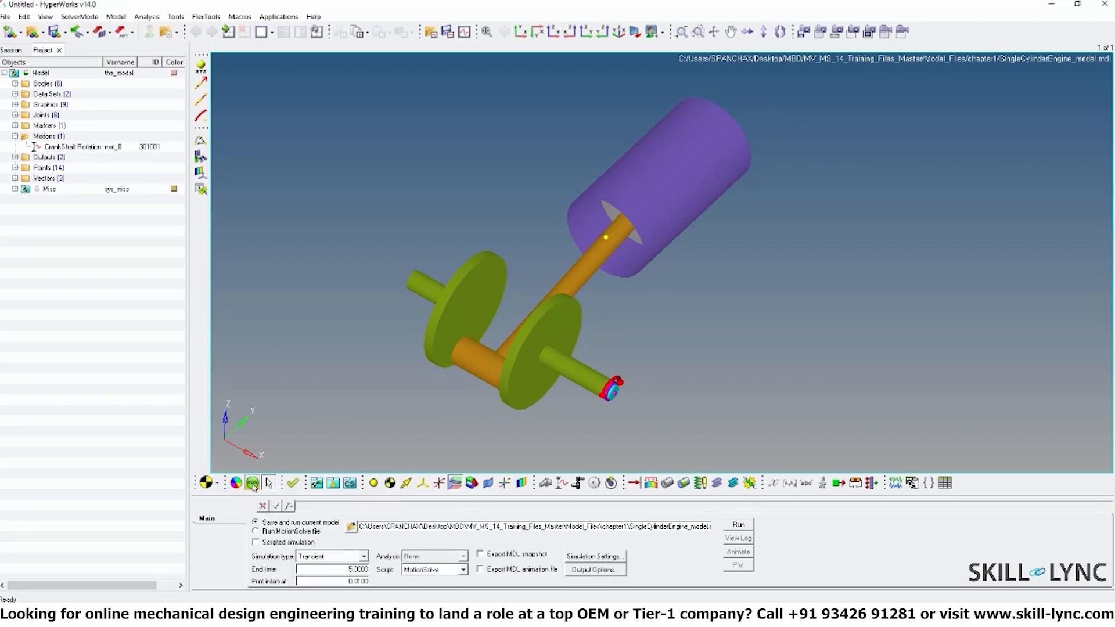
click(739, 525)
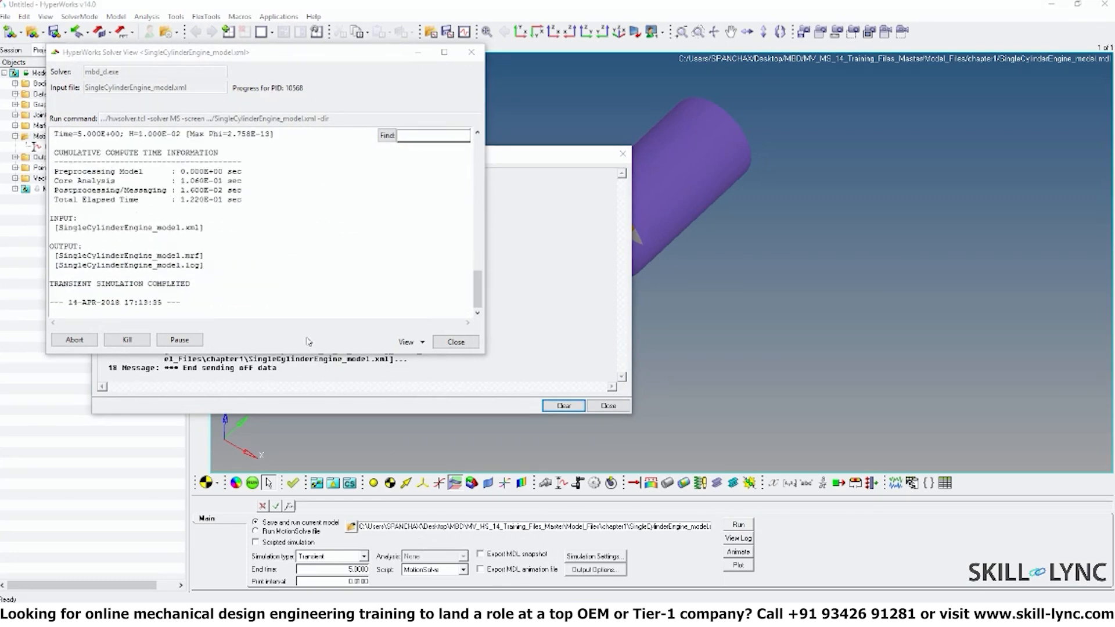
click(456, 342)
click(608, 405)
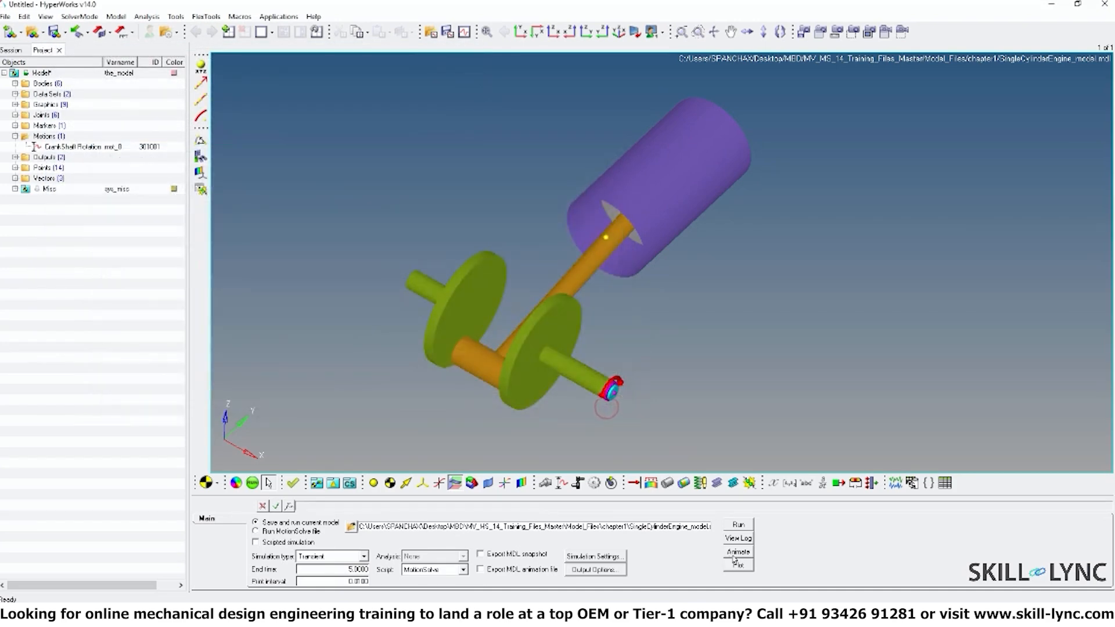
click(737, 552)
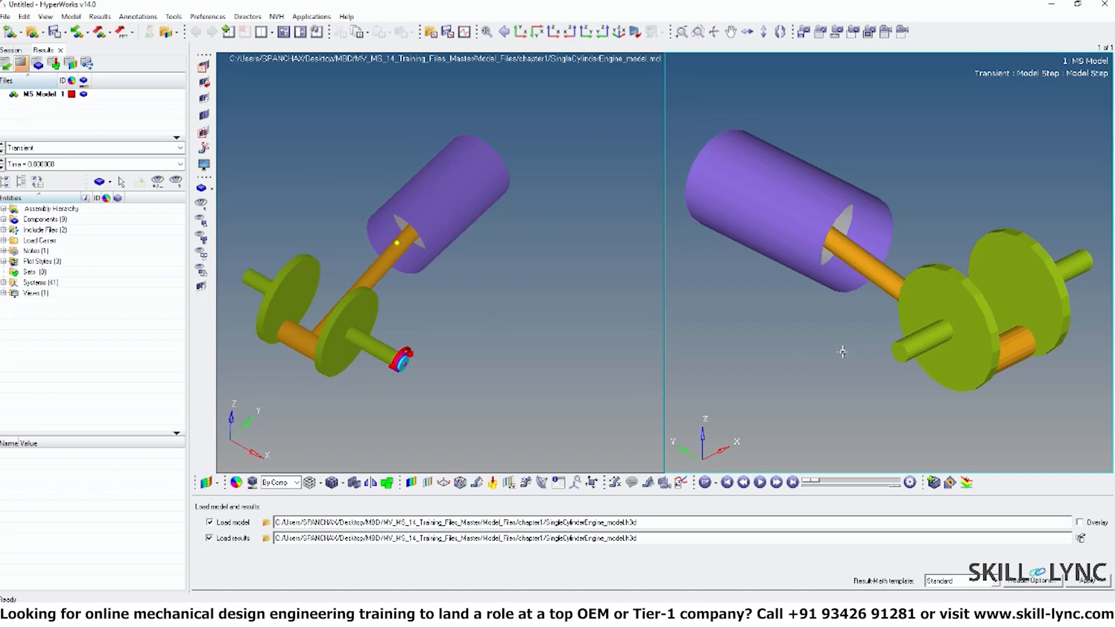
click(759, 482)
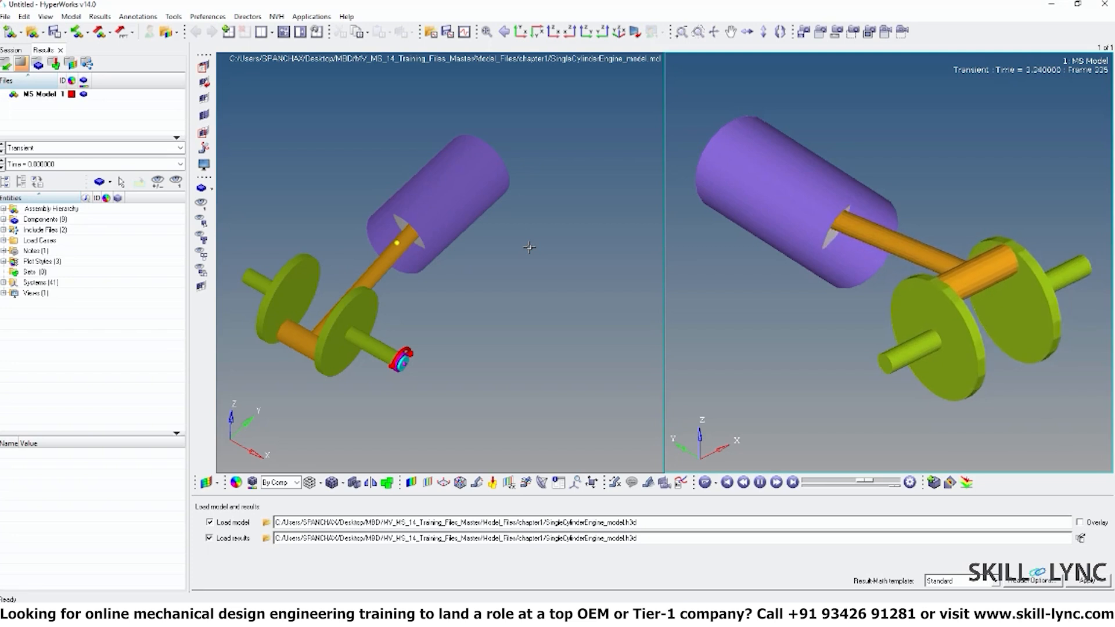
- Plot the Marker Velocity WX component of the CrankShaft rotation (on CRANK_SHAFT) request against time
click(529, 247)
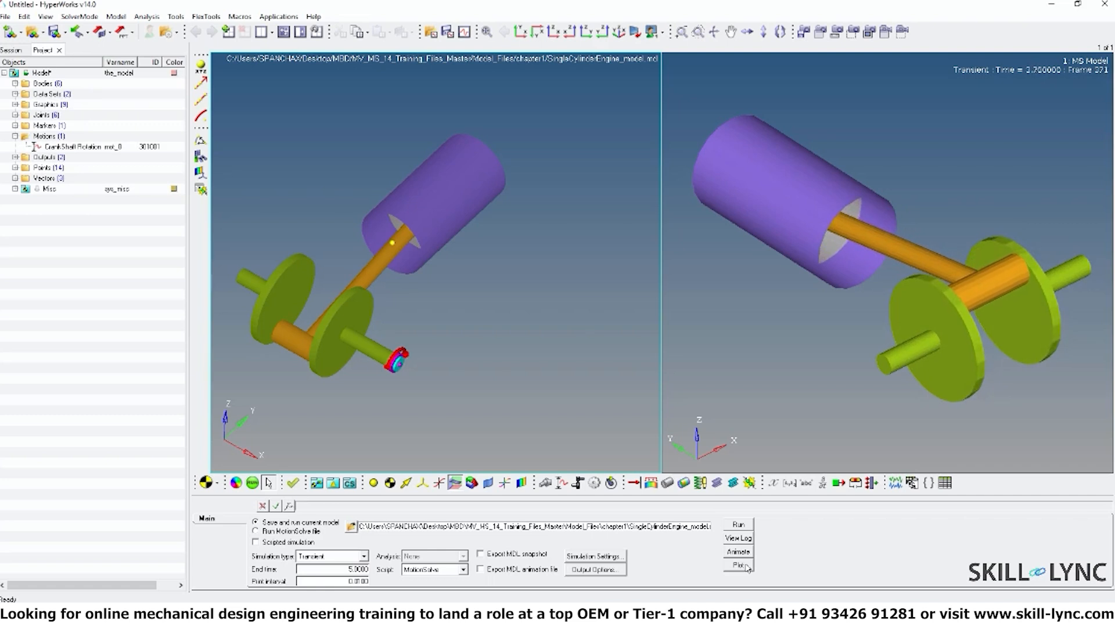
click(738, 566)
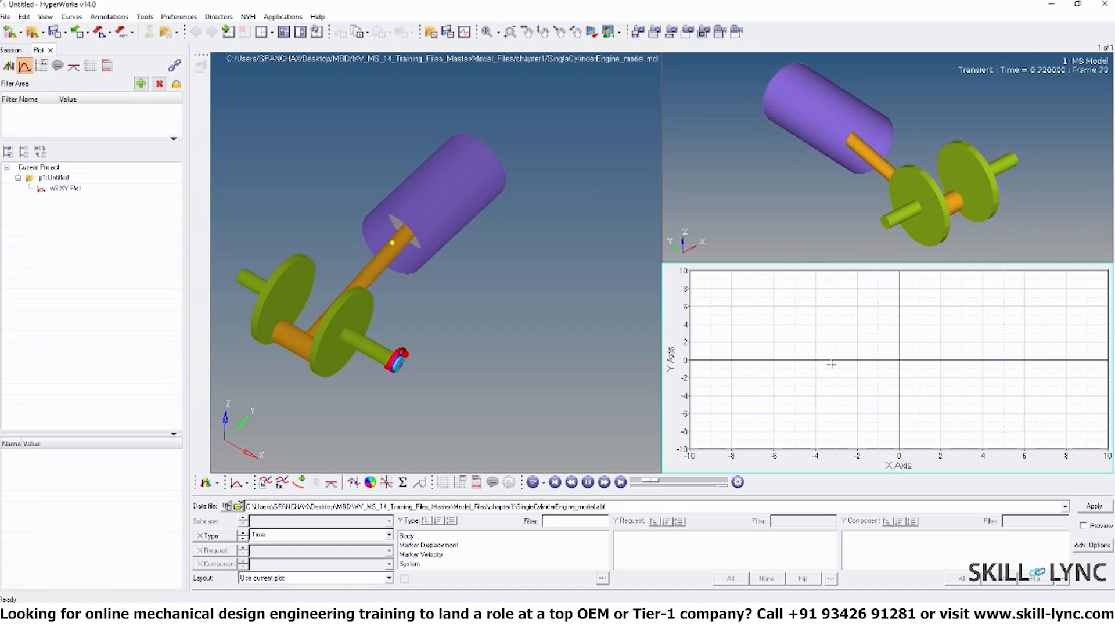
click(422, 556)
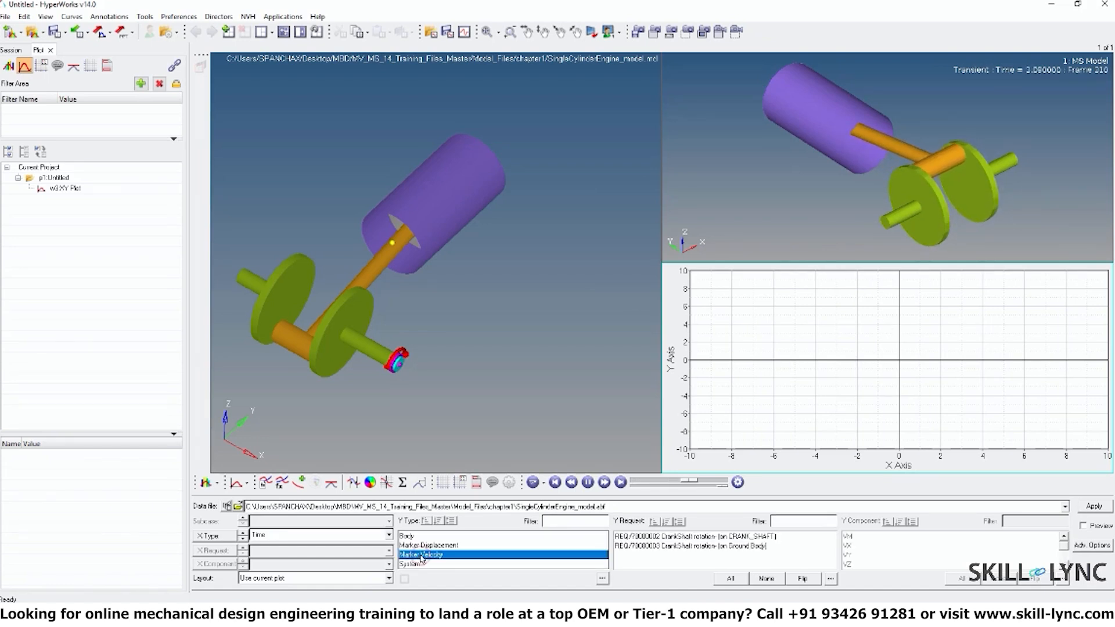
click(664, 538)
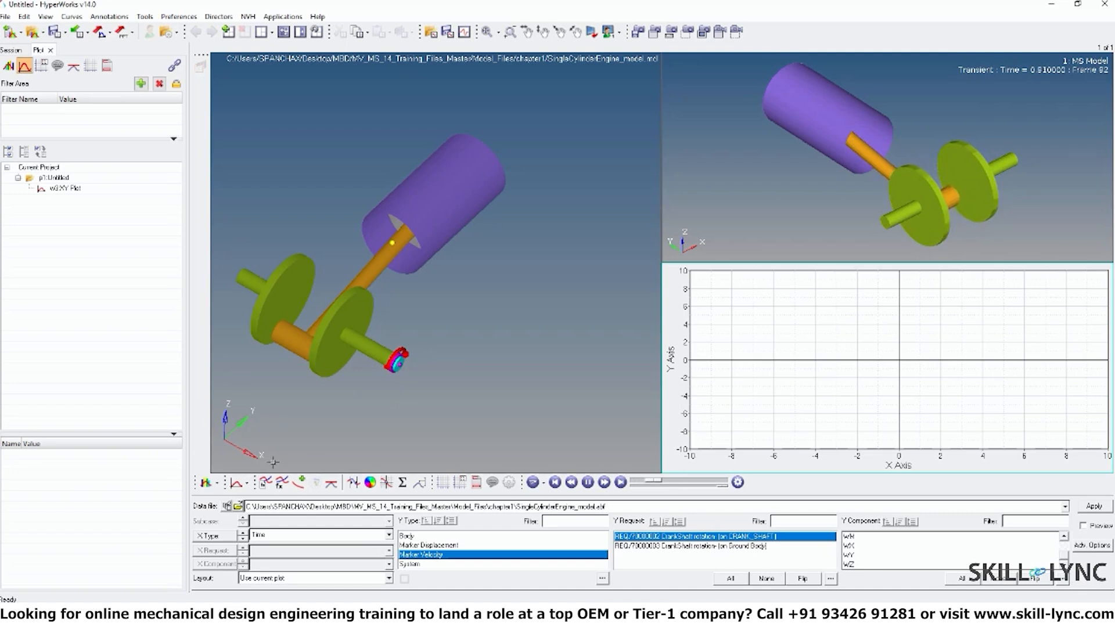
click(852, 546)
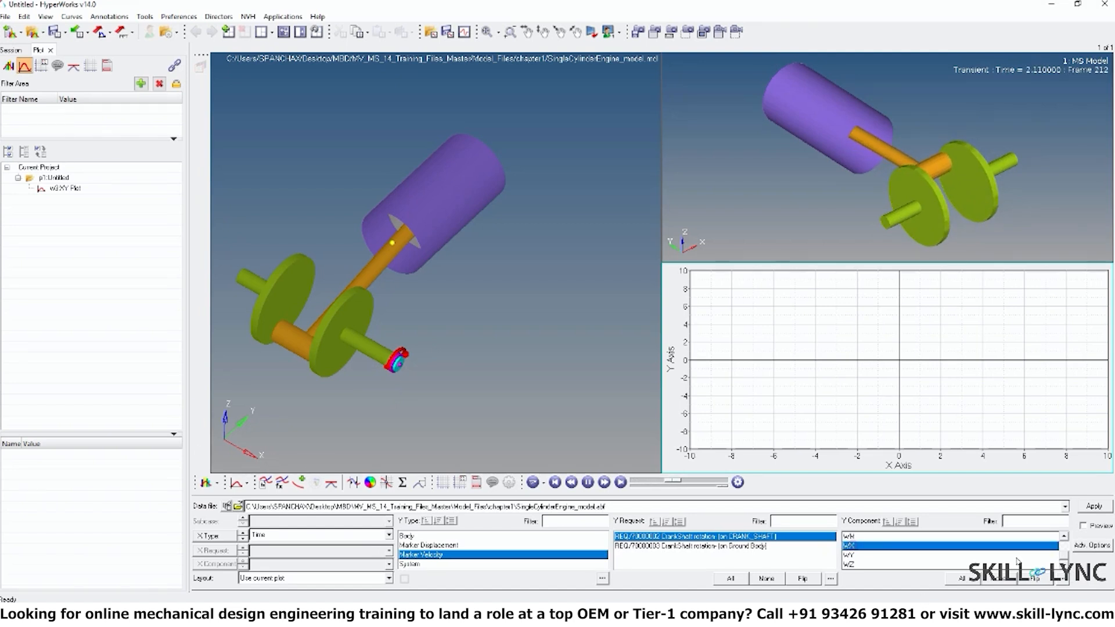
click(1095, 507)
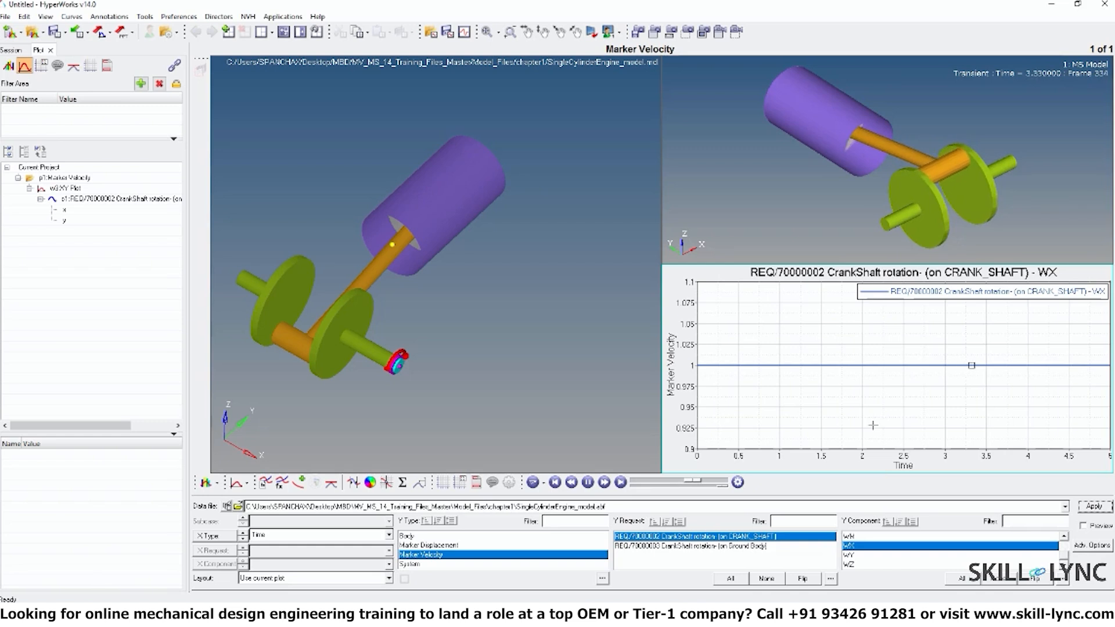
- Enlarge the model window to the full page and set the CrankShaft Rotation motion's linear value to 10
click(577, 261)
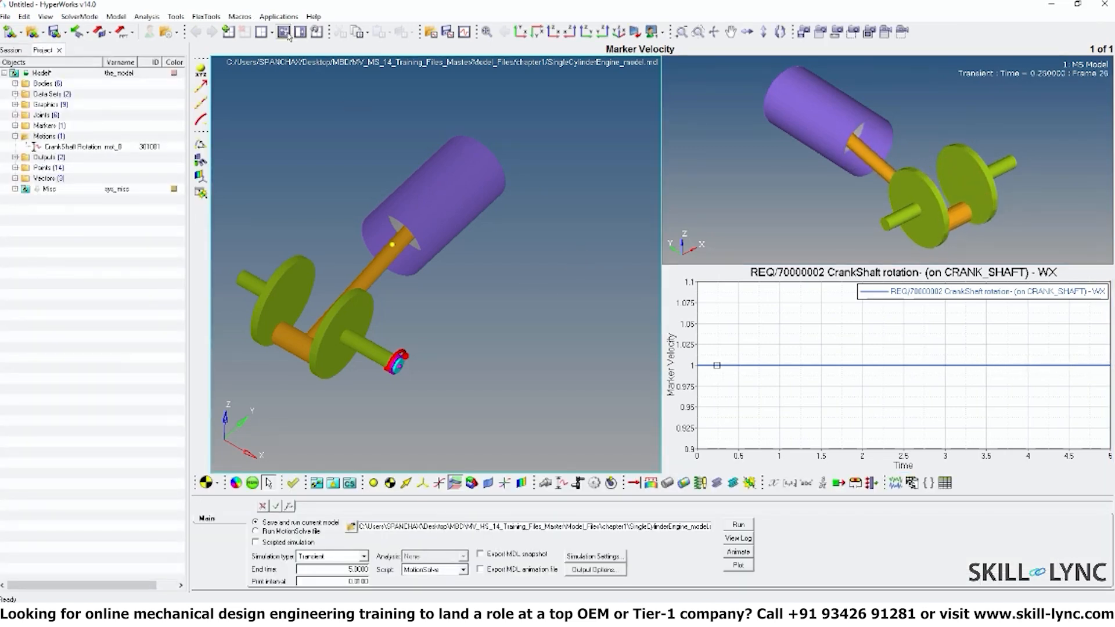
click(286, 32)
ctrl+drag(817, 345, 758, 301)
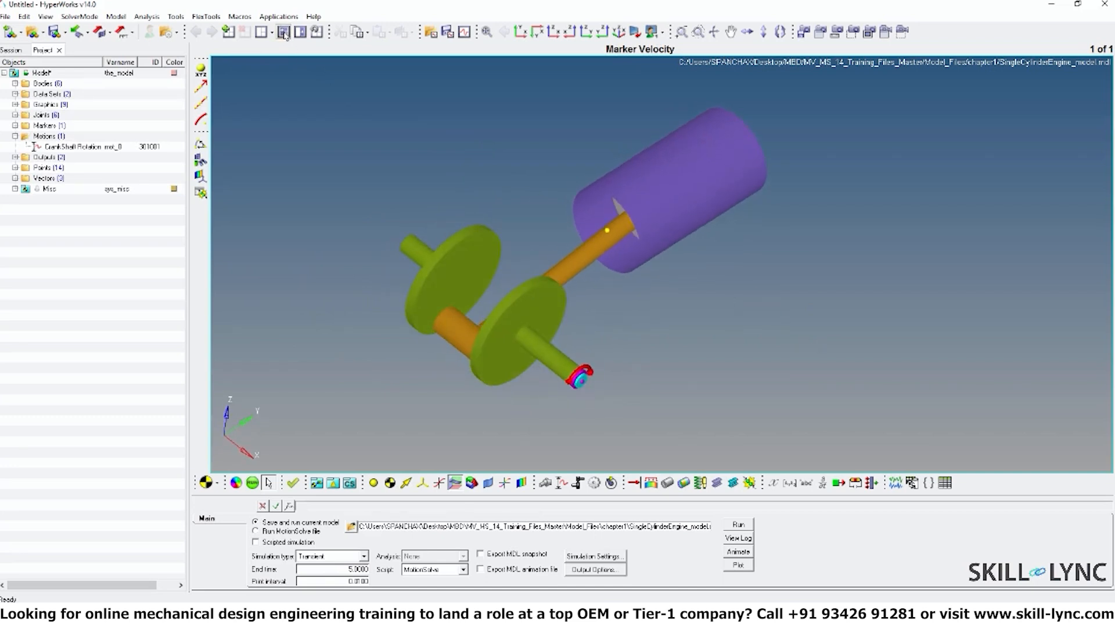
ctrl+drag(739, 335, 753, 328)
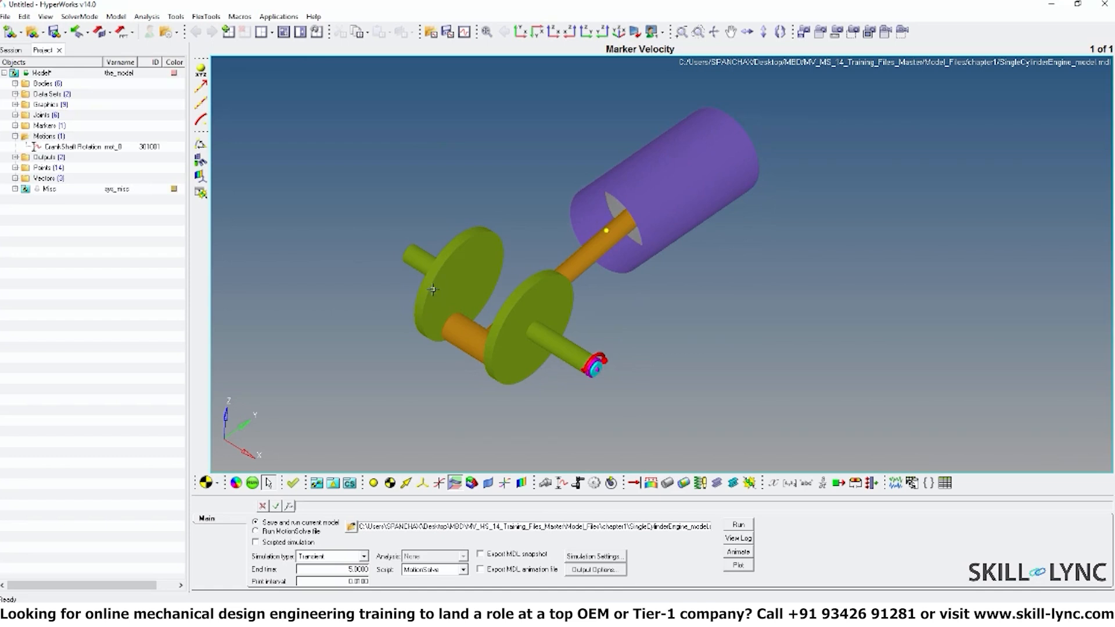
click(73, 147)
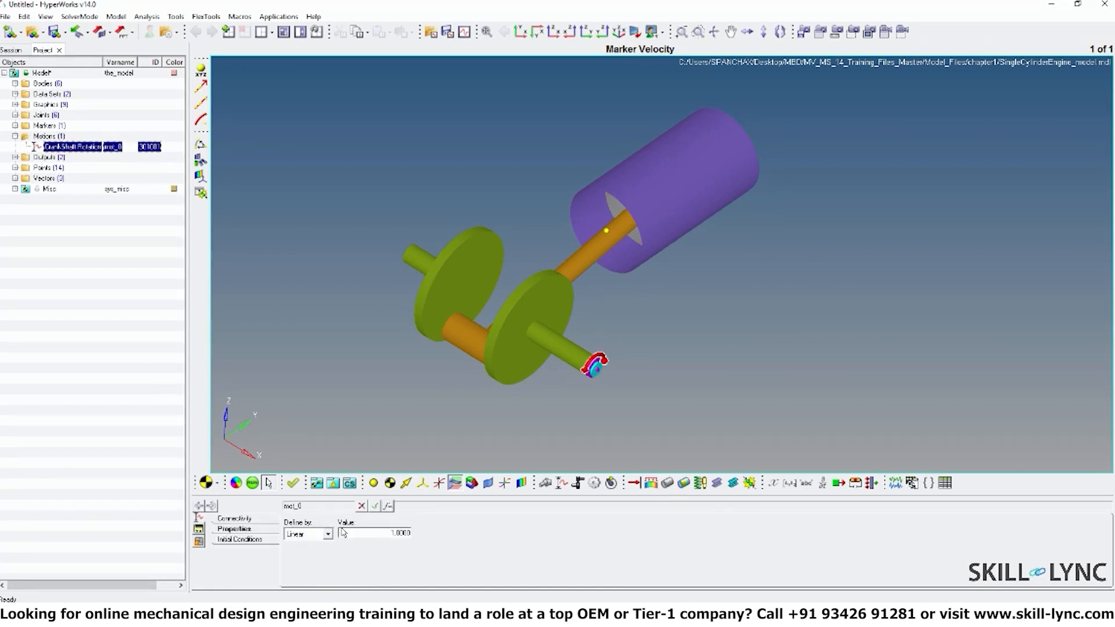
click(384, 534)
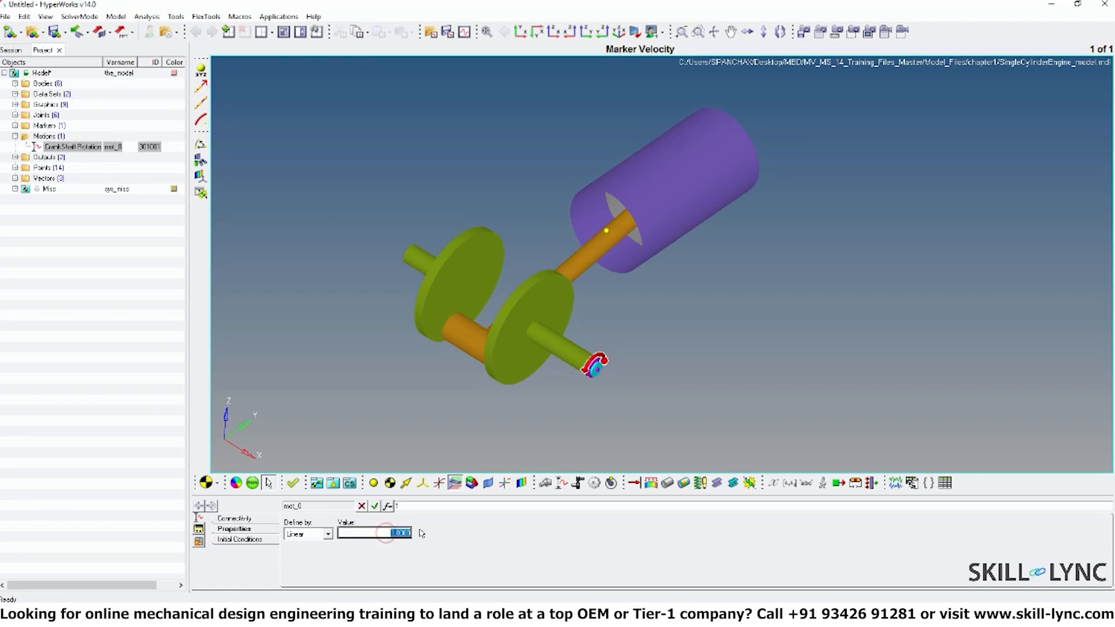
text(0)
key(Return)
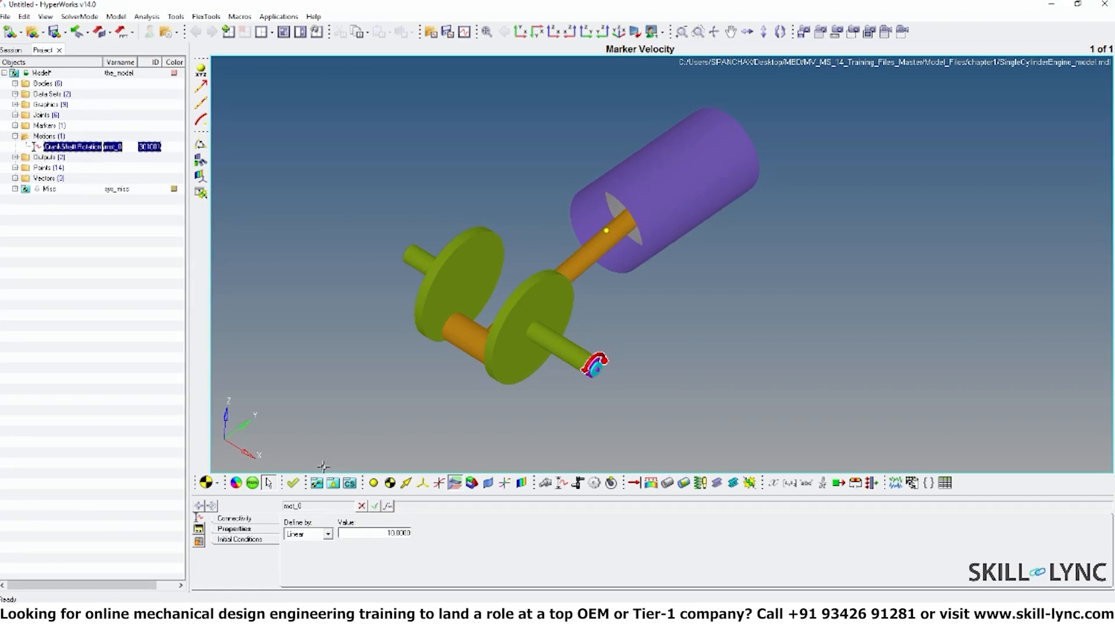
- Name the solver file for the run SingleCylinderEngine_model_10rad_per_sec.xml in the chapter1 folder
click(252, 483)
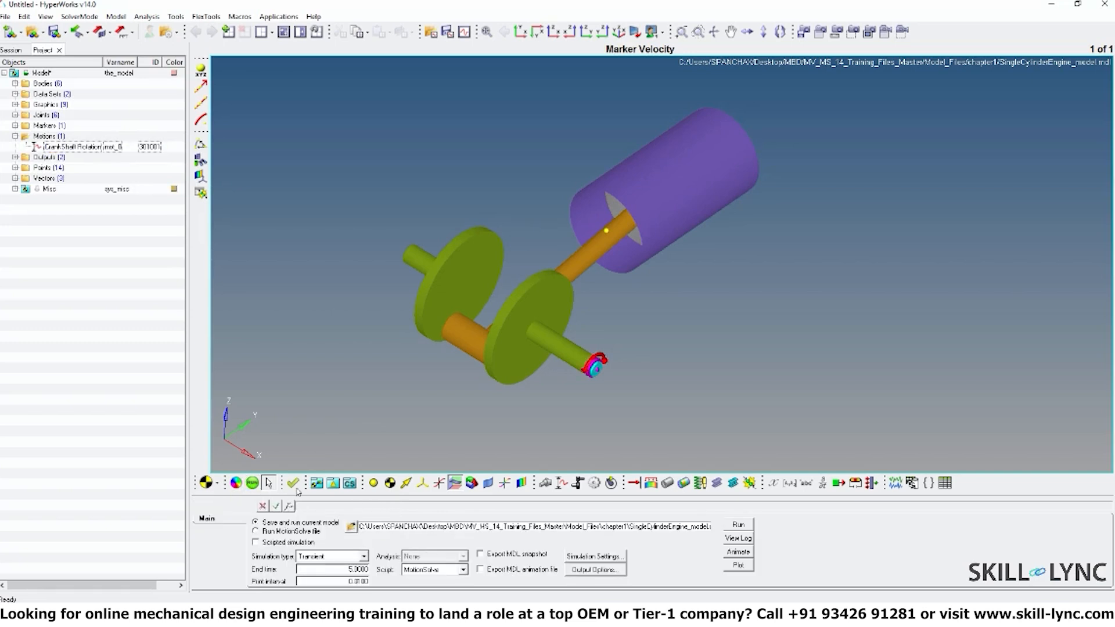
click(351, 526)
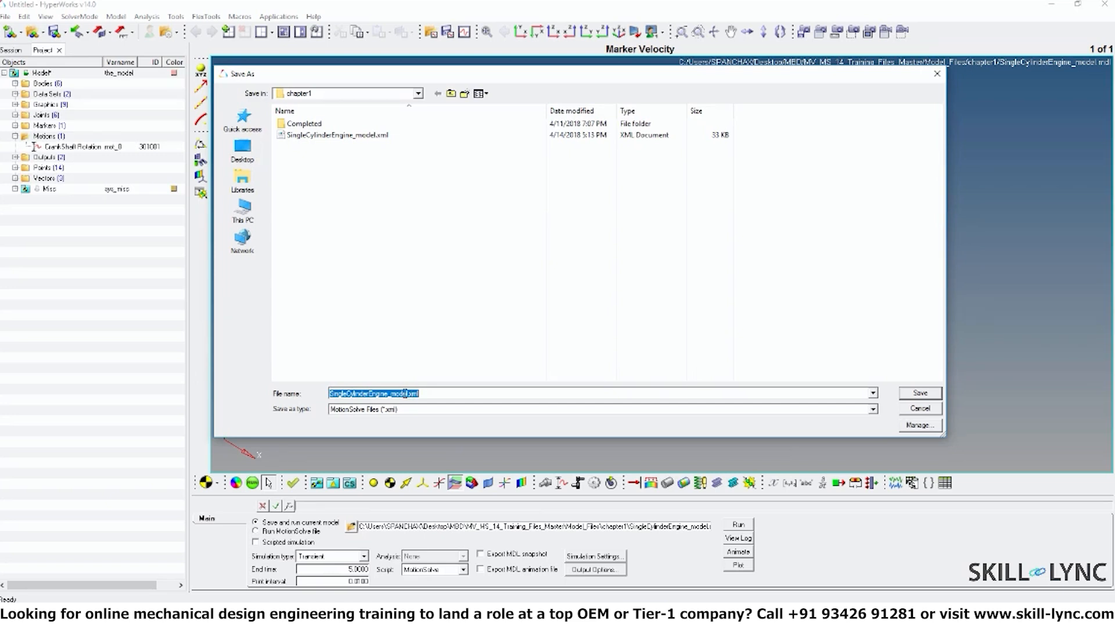
click(413, 394)
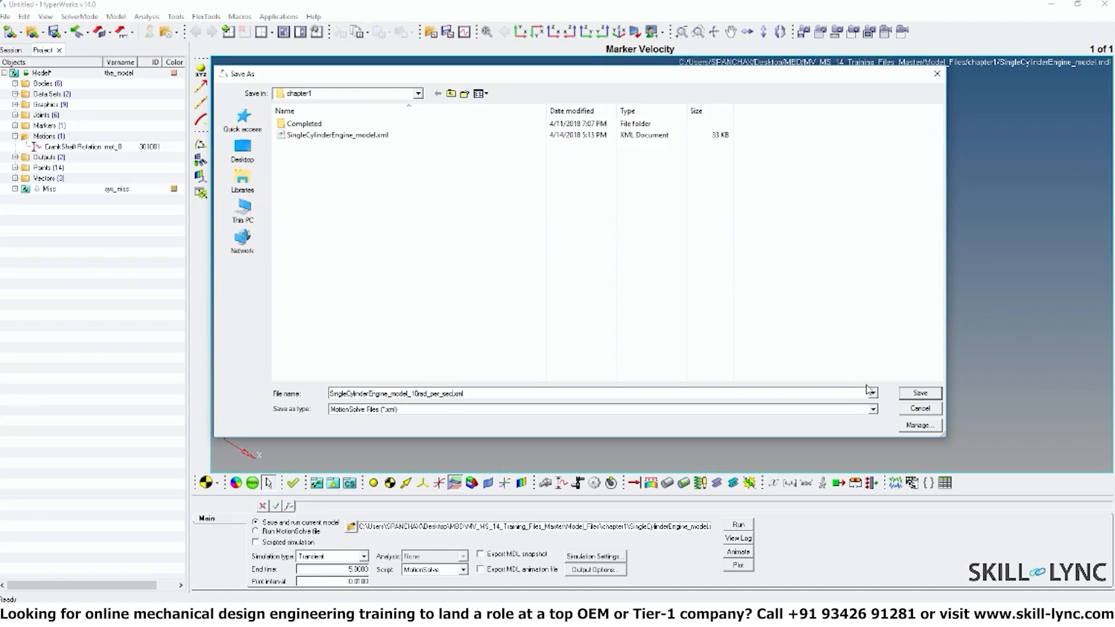
click(920, 395)
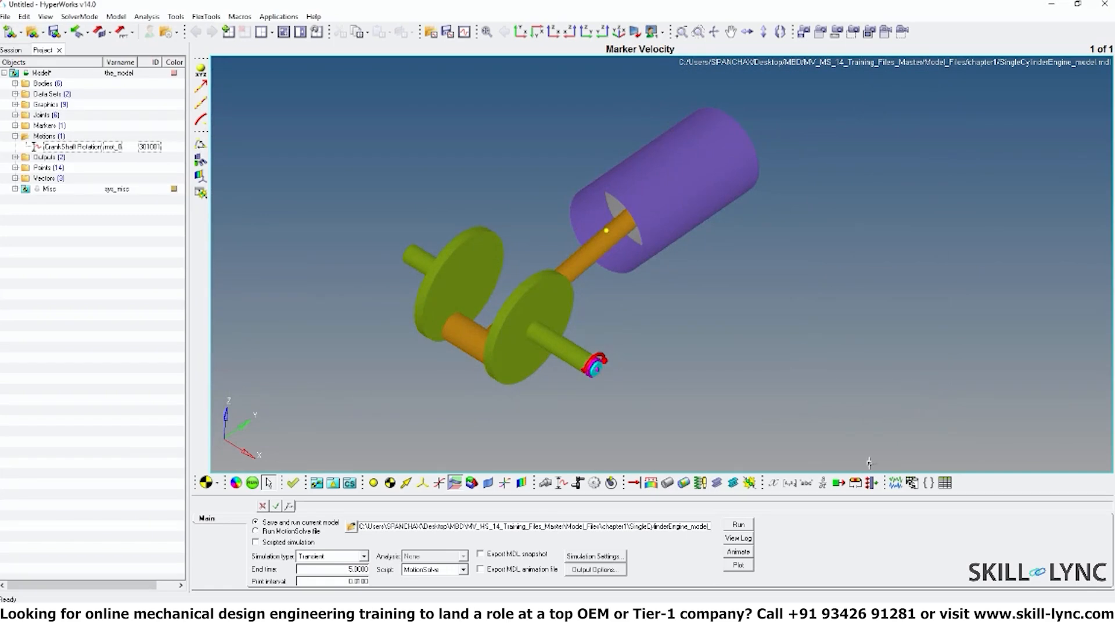
- Run the simulation with the new crankshaft speed and close the solver view and message log
click(737, 526)
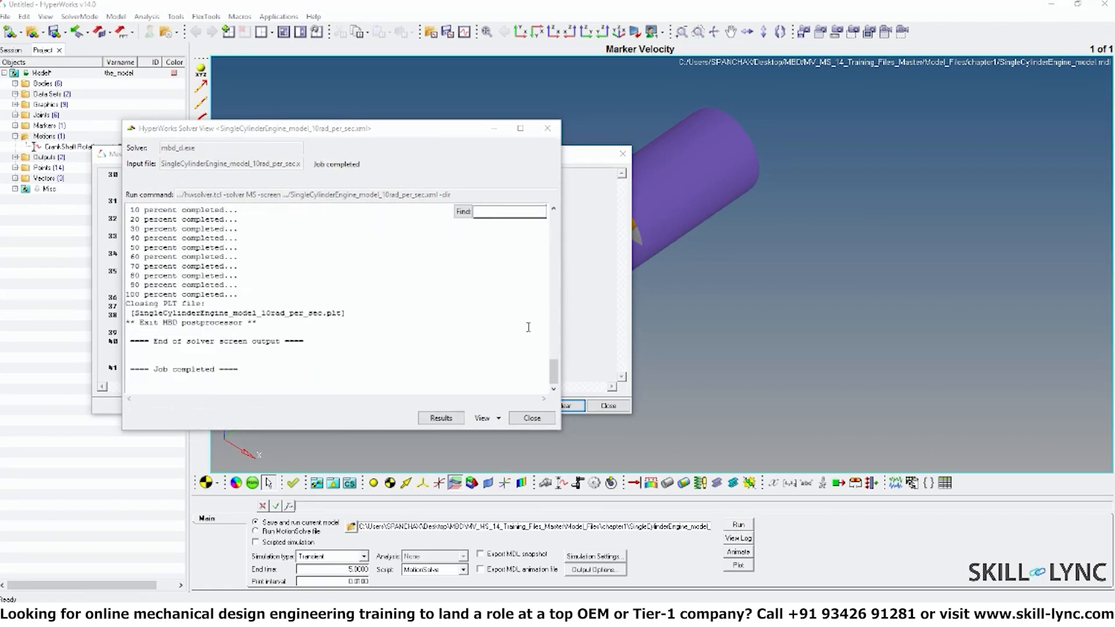
click(532, 418)
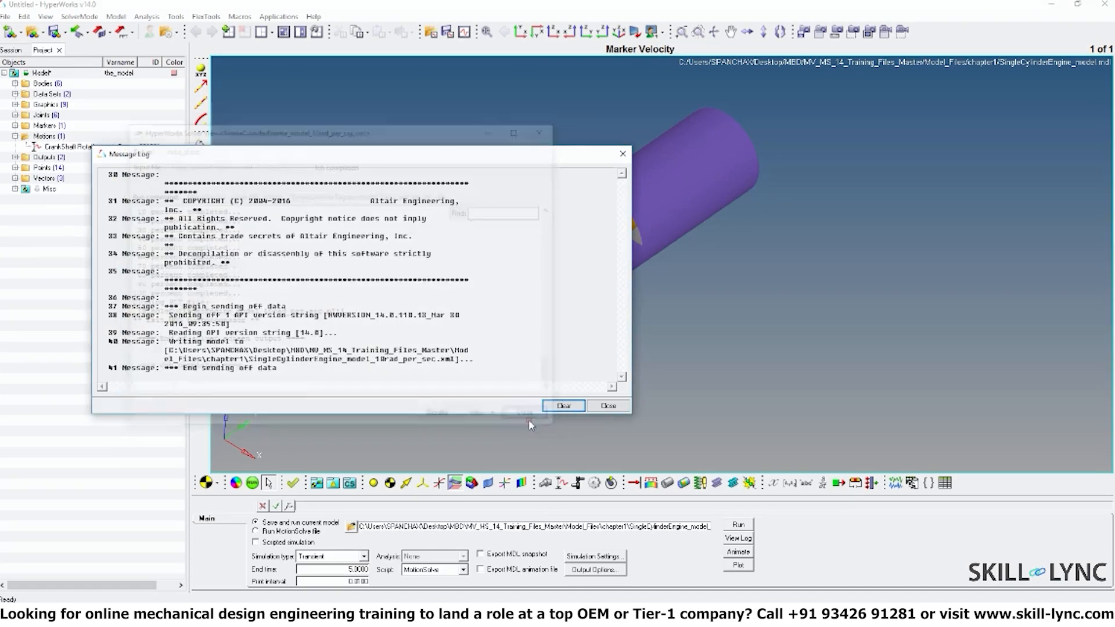
click(607, 406)
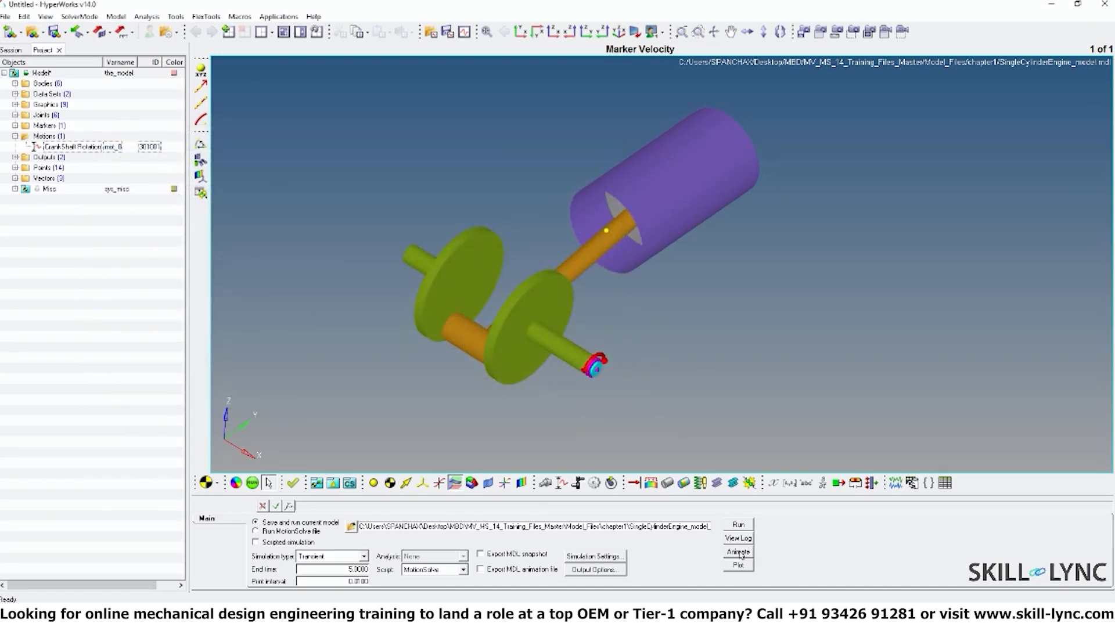
- Animate the 10 rad/s results and restore the multi-window layout to compare both animations
click(738, 553)
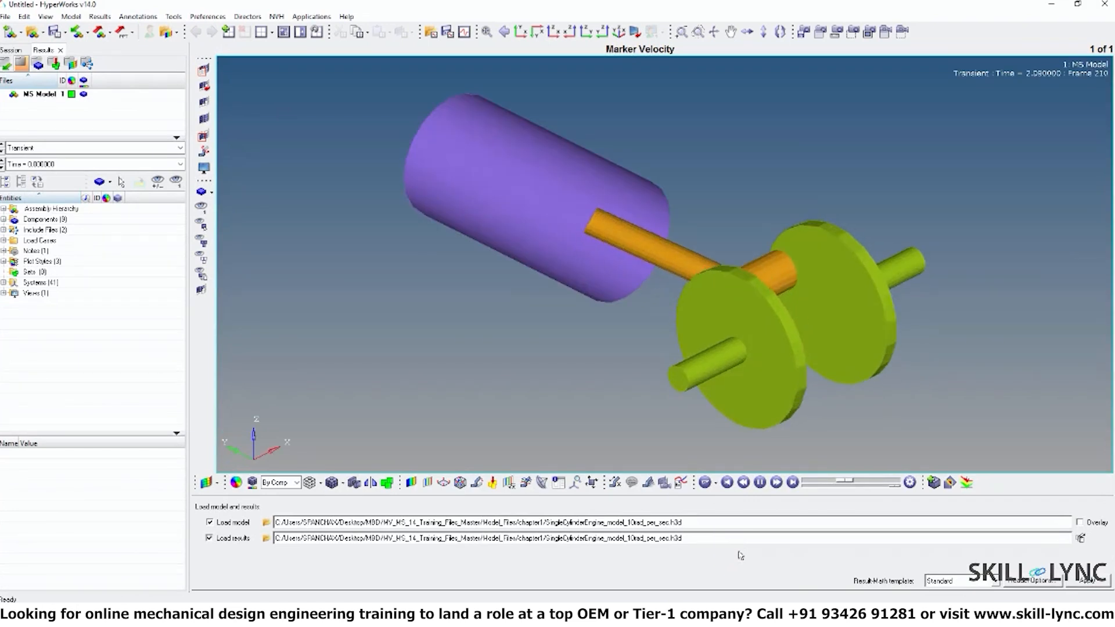
ctrl+right_drag(567, 372, 575, 303)
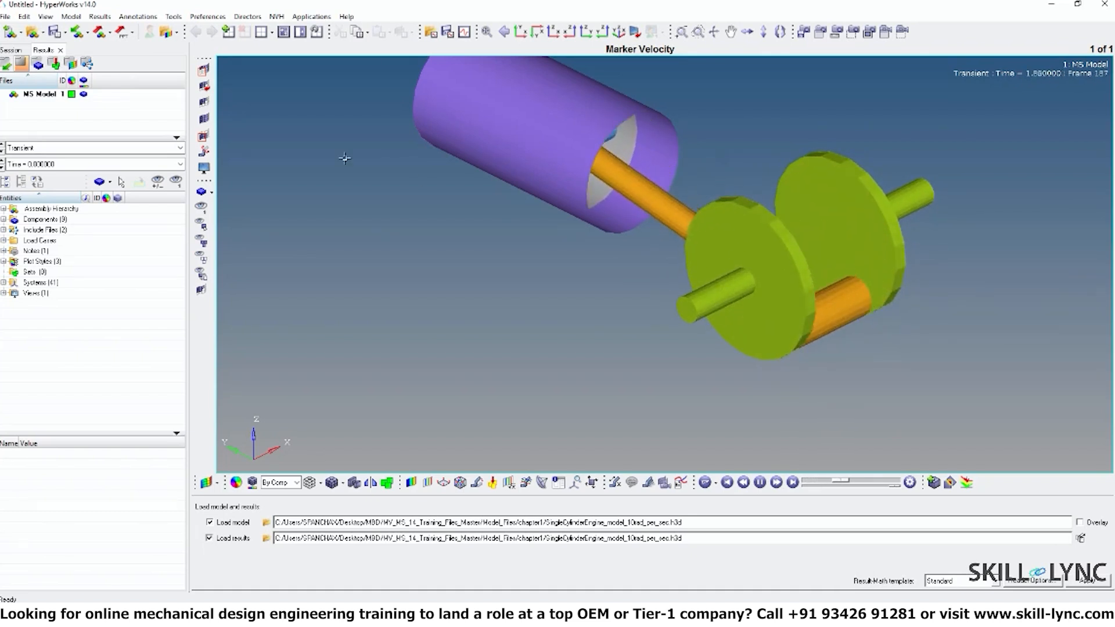
click(283, 32)
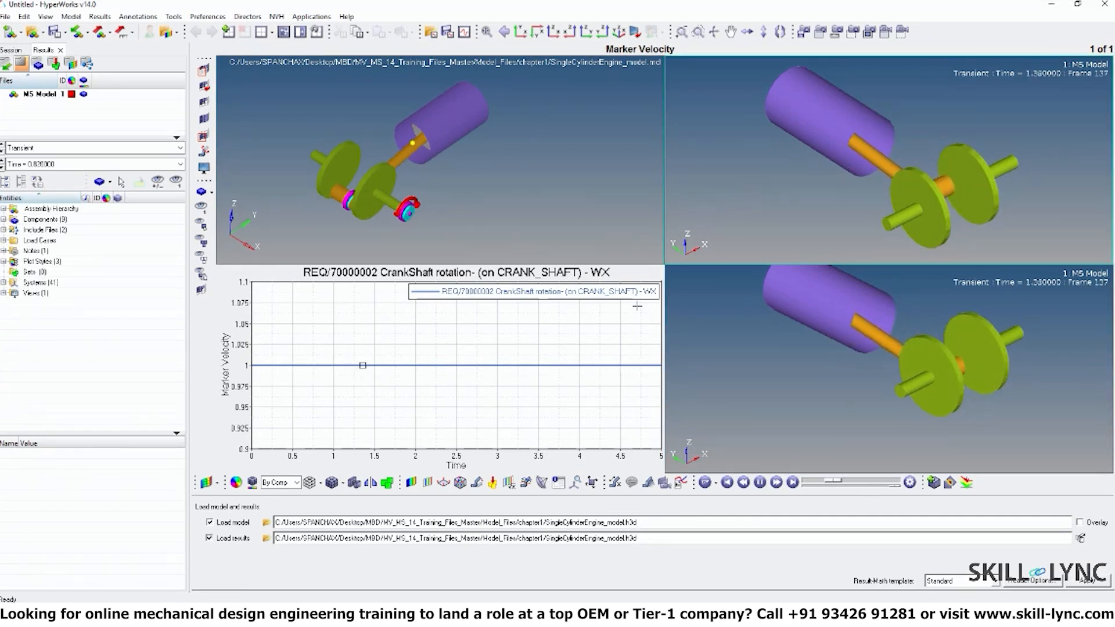
- Open a plot window for the 10 rad/s run results, enlarge it to the full page and pause the animation
click(603, 242)
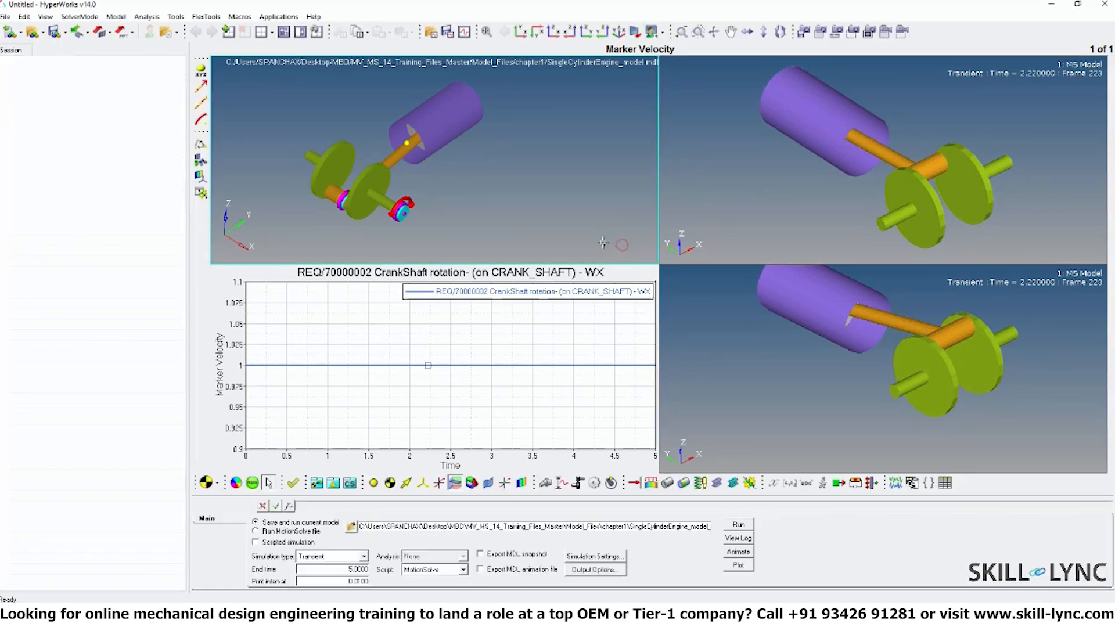
click(738, 564)
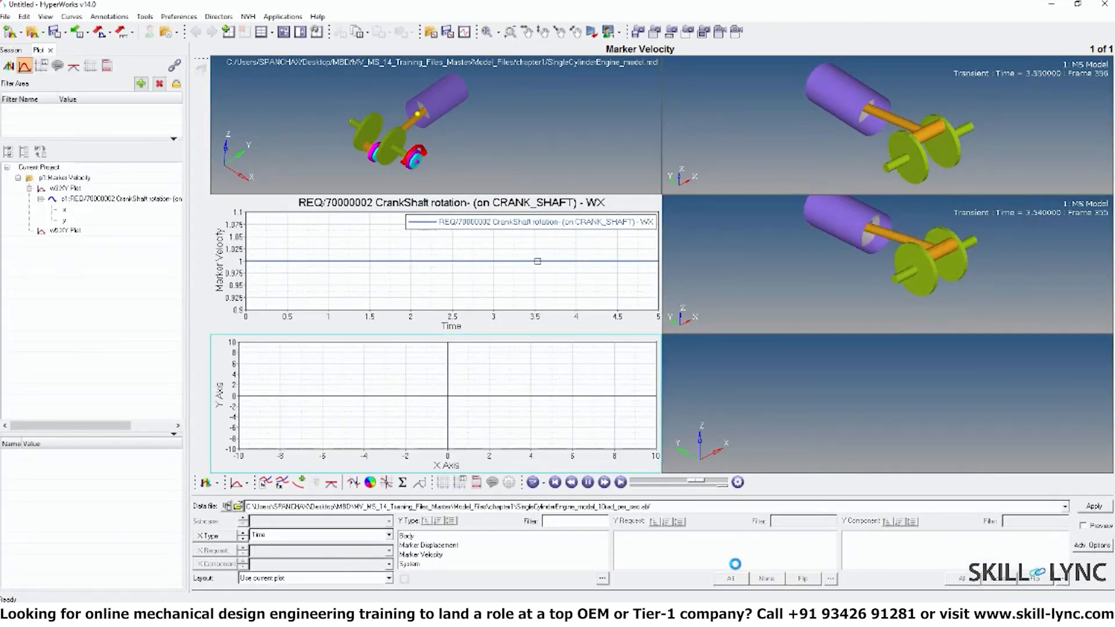
click(283, 33)
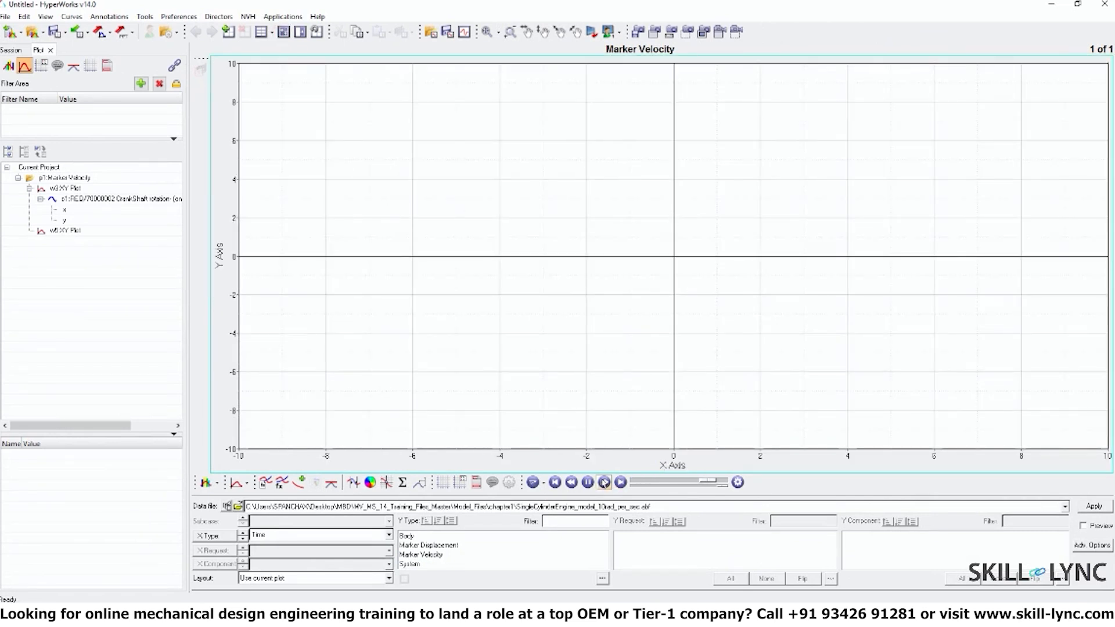
click(587, 482)
click(430, 546)
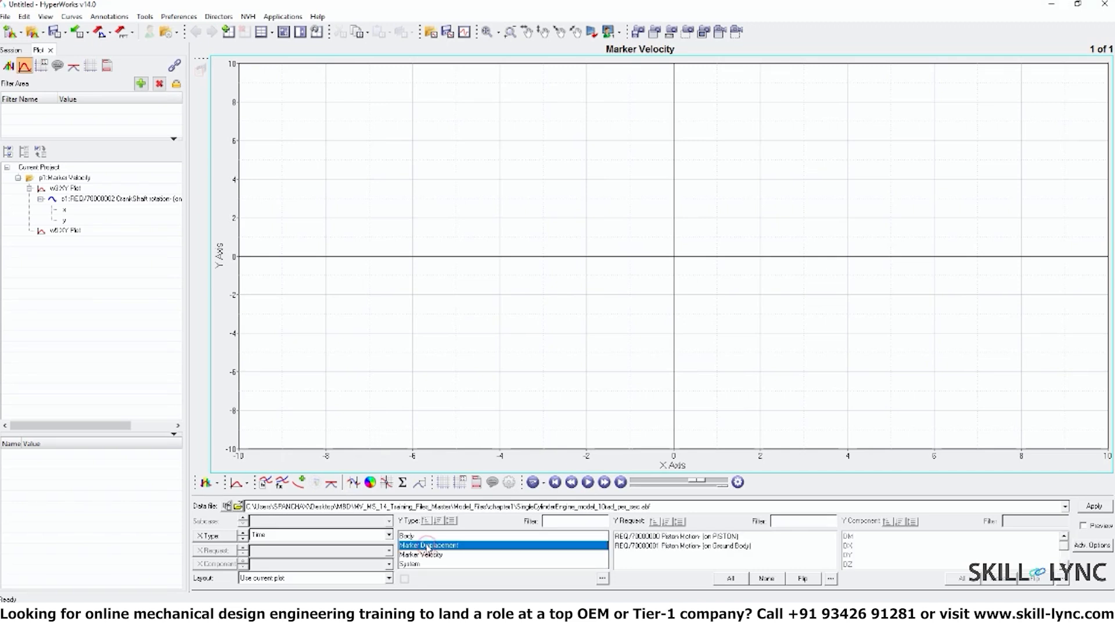
click(655, 537)
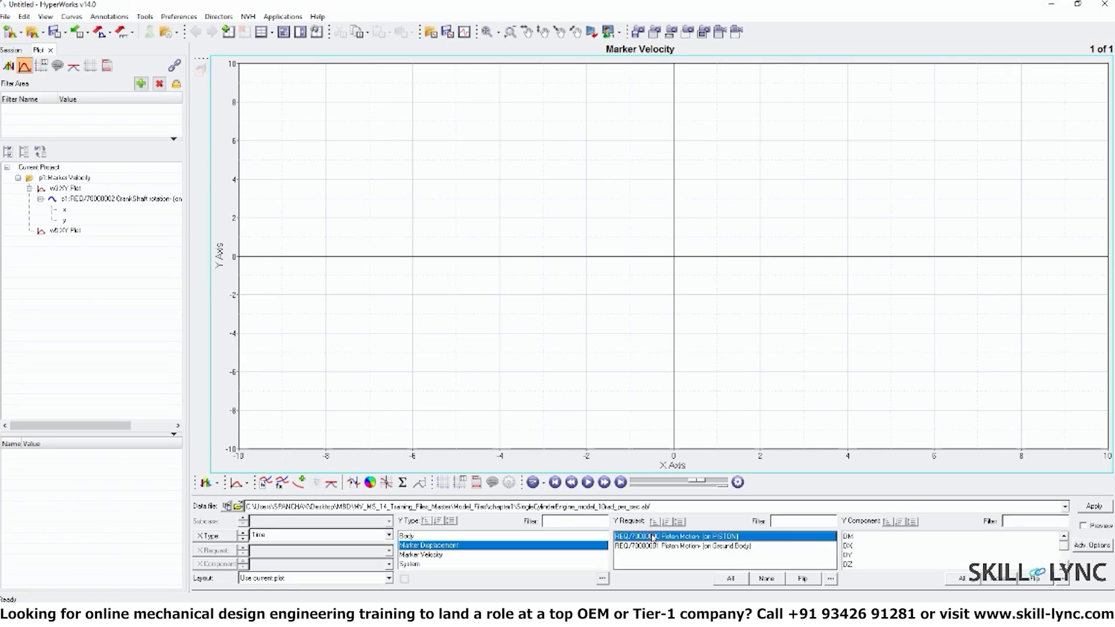
click(1066, 551)
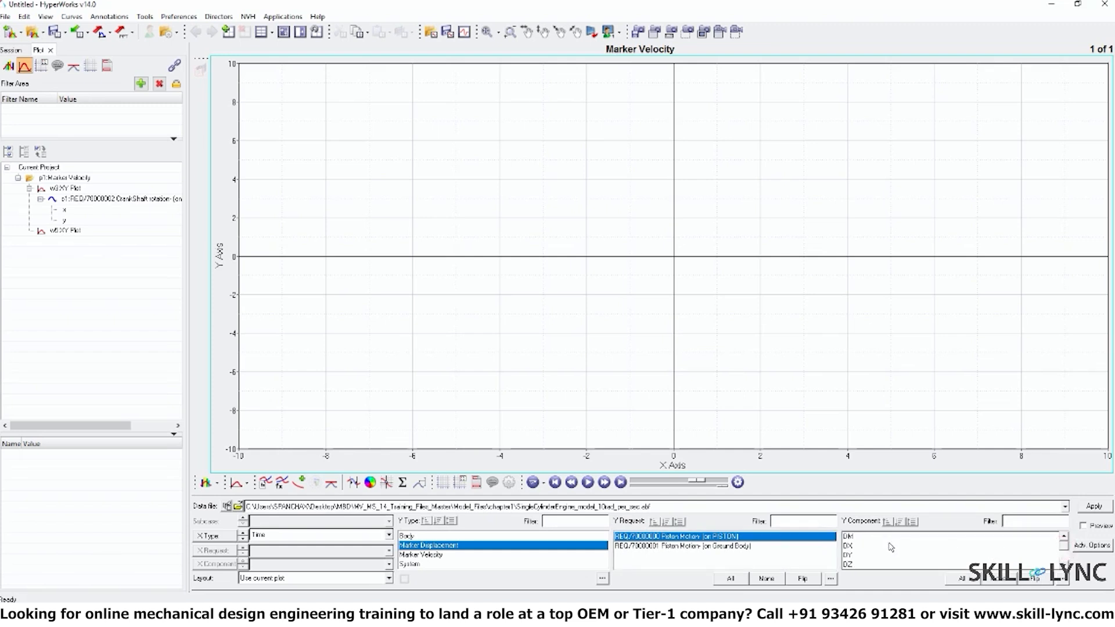
scroll(882, 550, up, 2)
- Plot the WX component of Marker Velocity for the CrankShaft rotation request on CRANK_SHAFT against time
click(431, 555)
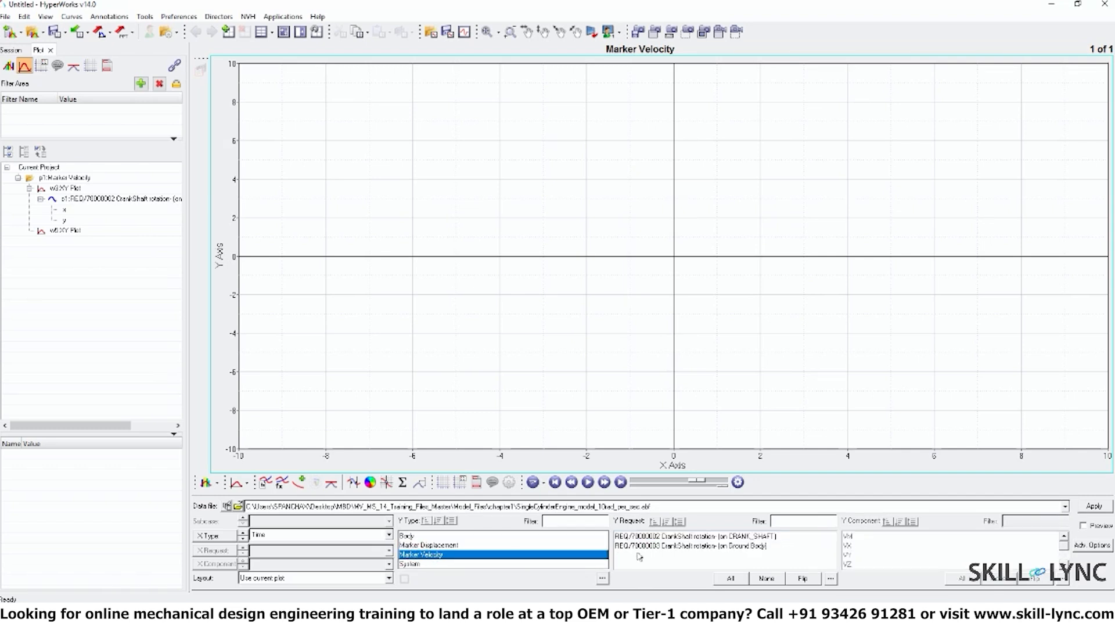
click(676, 538)
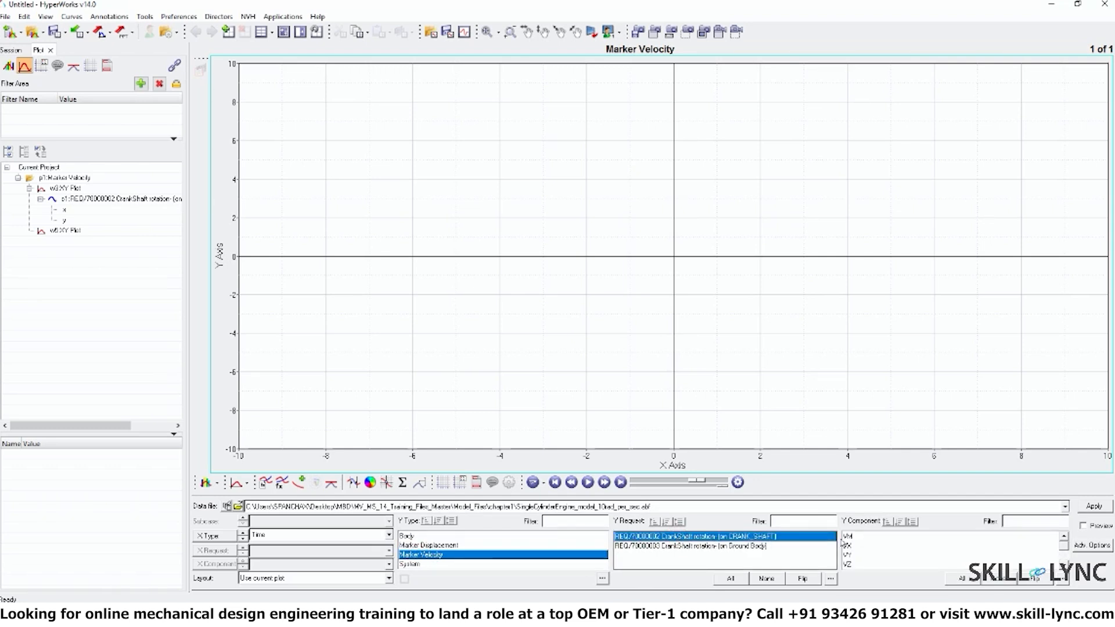
click(1064, 552)
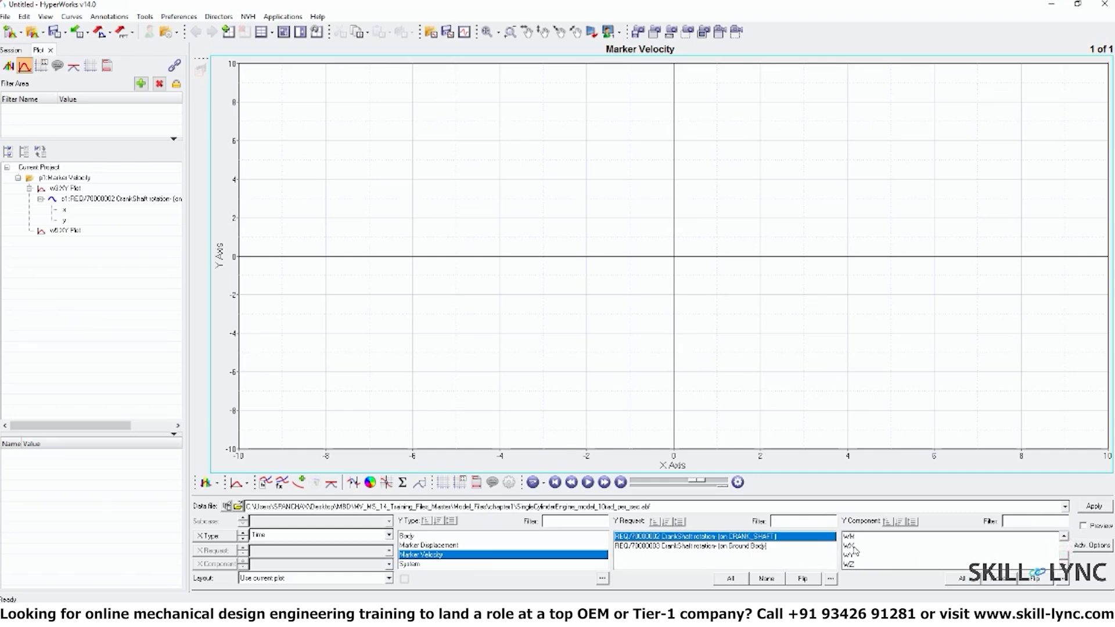
click(852, 547)
click(1091, 508)
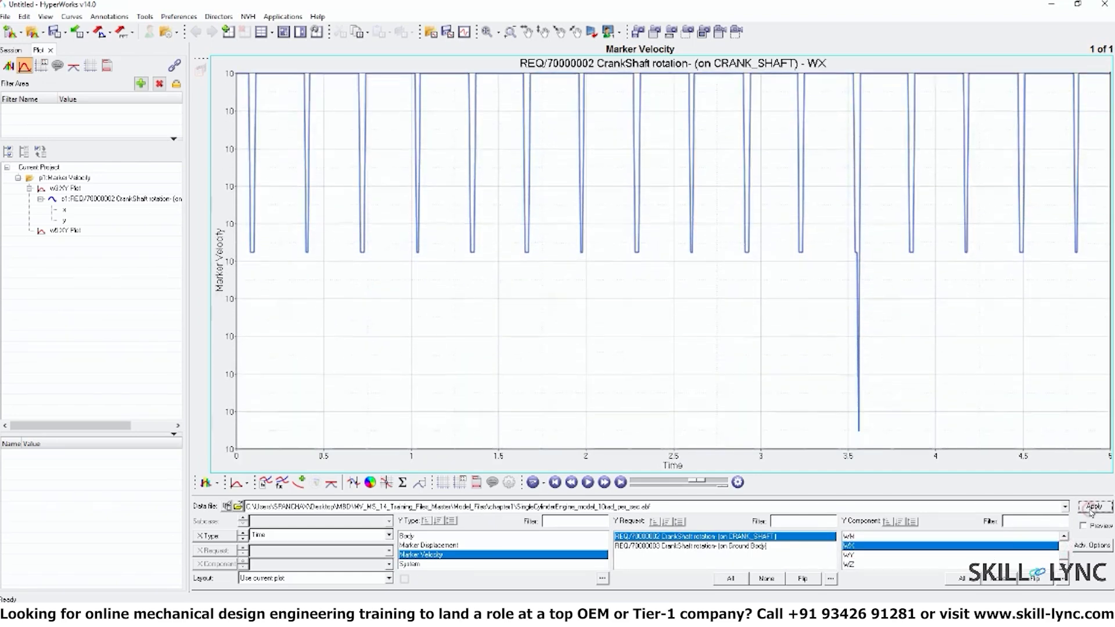